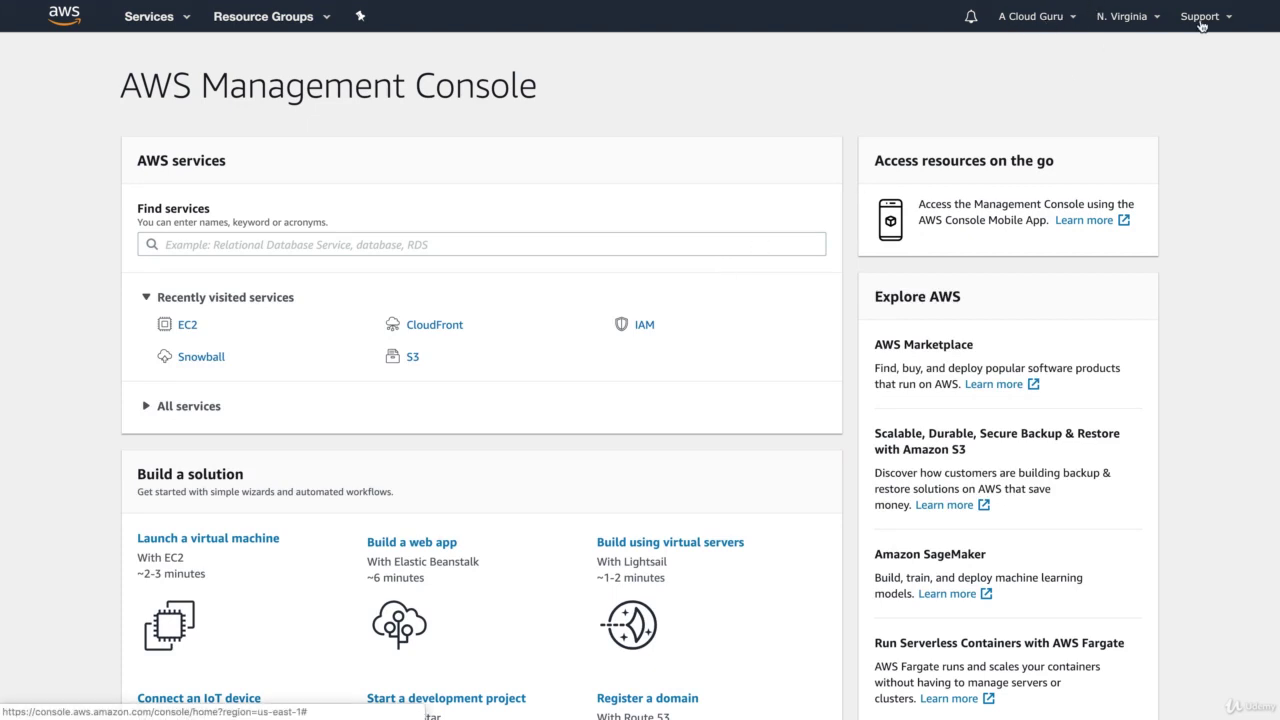
# Open the EC2 service and compare the availability zones of the WebServer01 instance and its EBS volume.
pyautogui.click(147, 20)
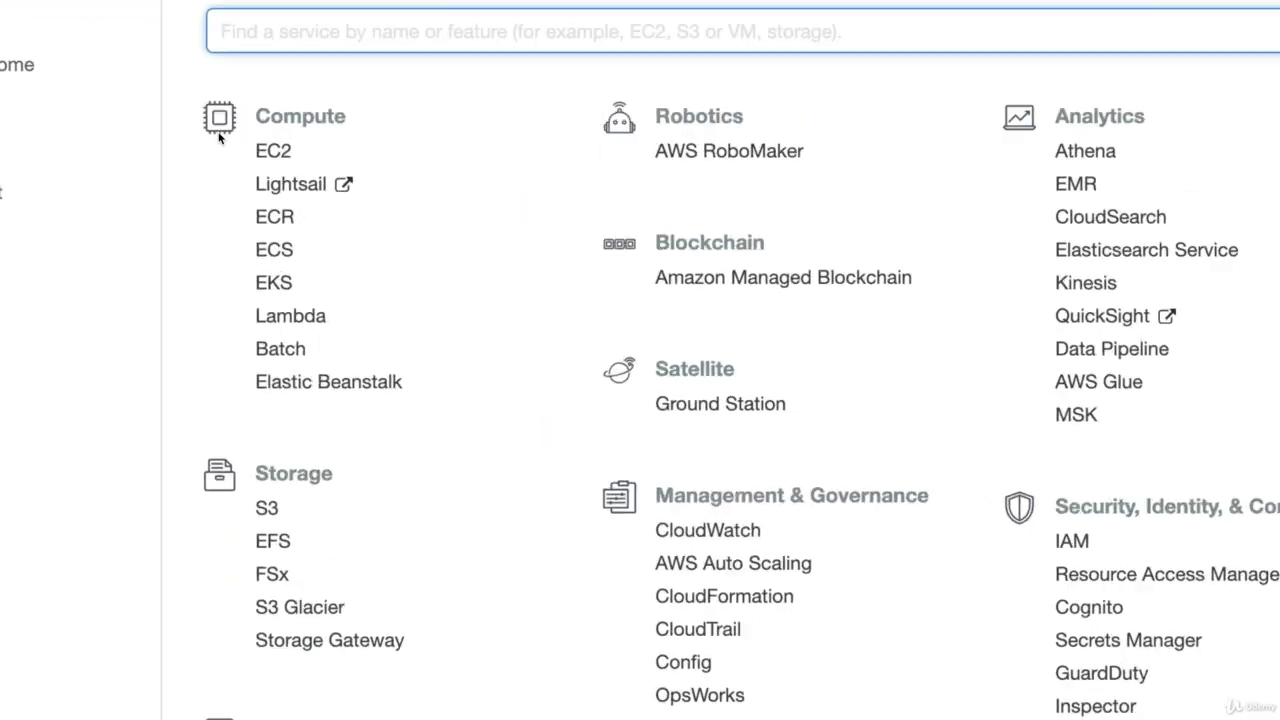
pyautogui.click(273, 150)
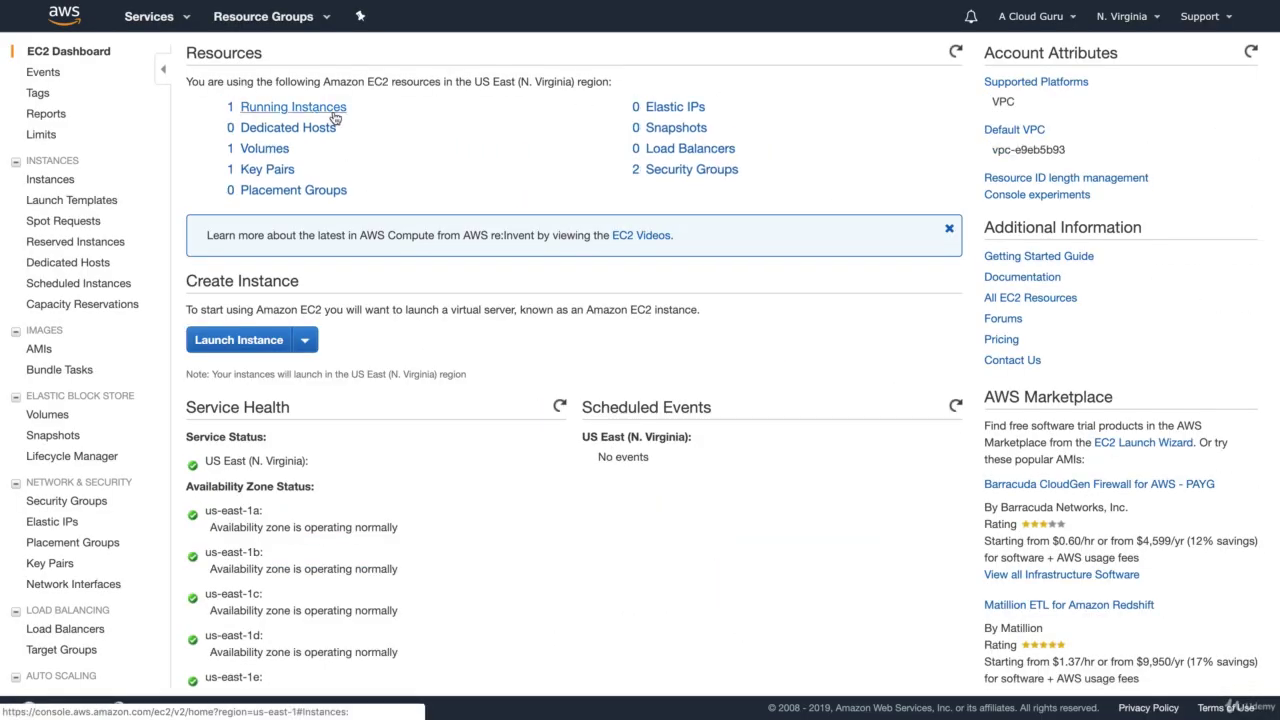
pyautogui.click(334, 118)
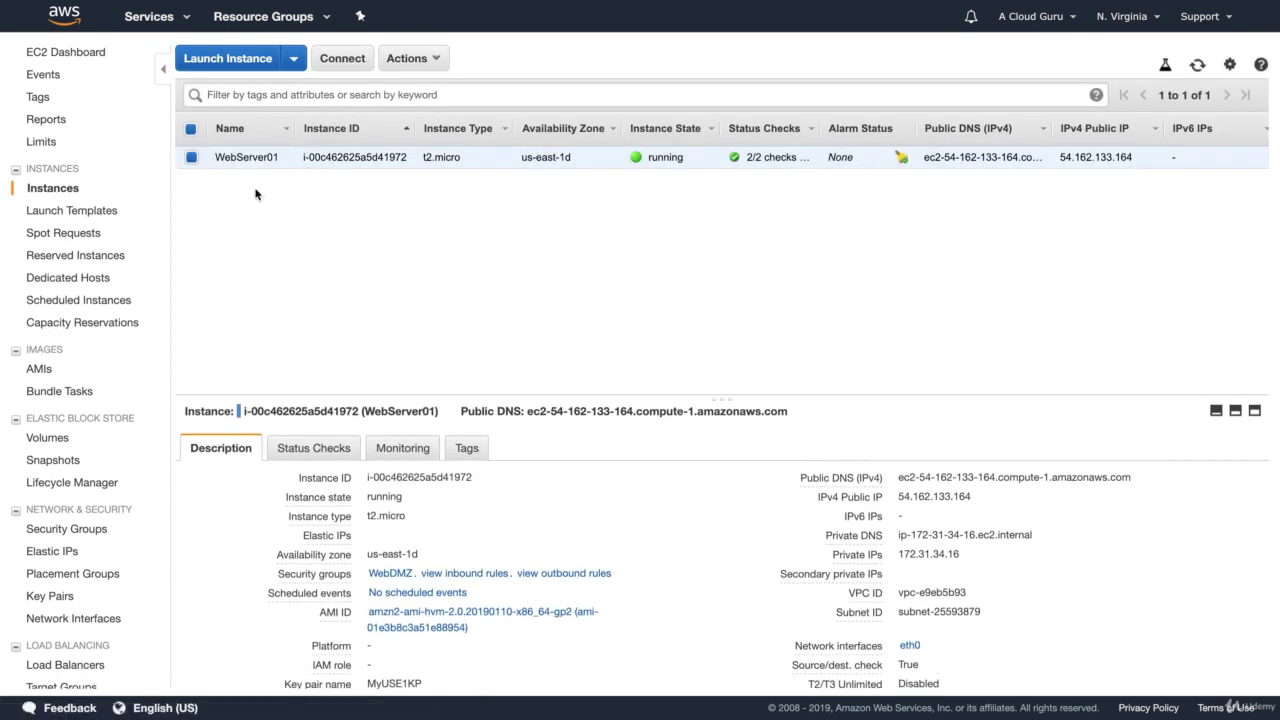
pyautogui.click(54, 442)
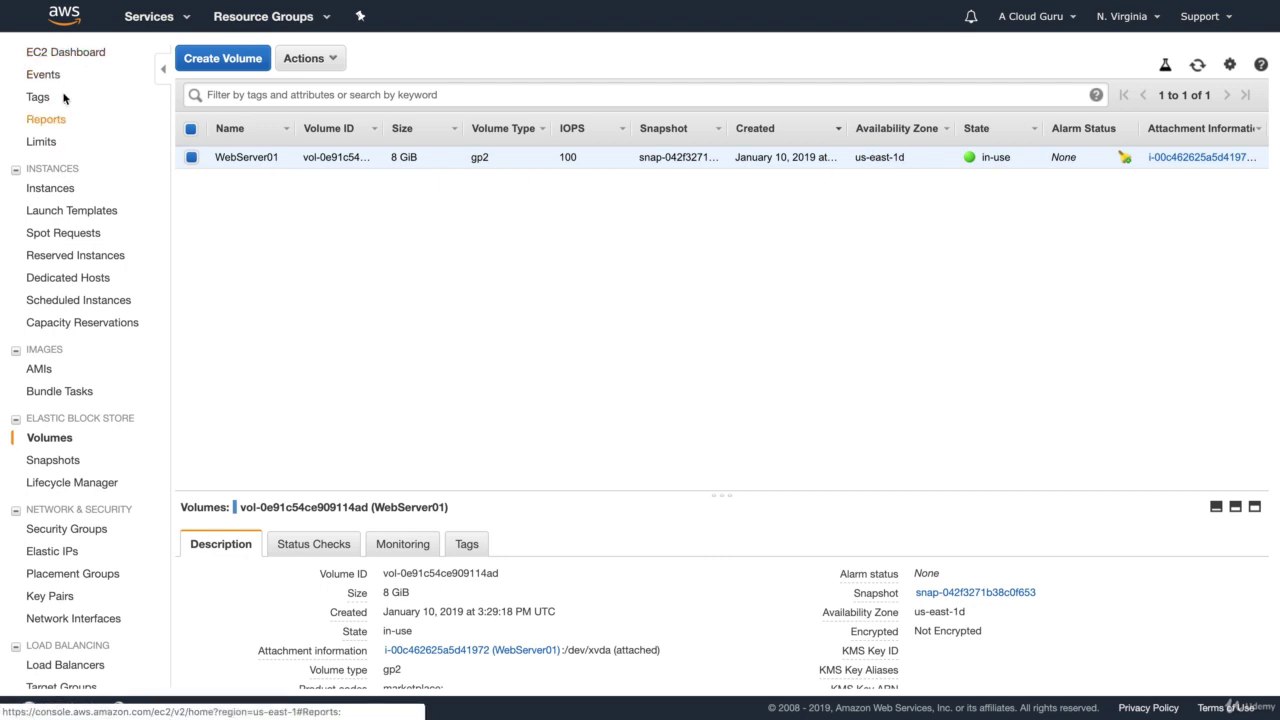
pyautogui.click(66, 52)
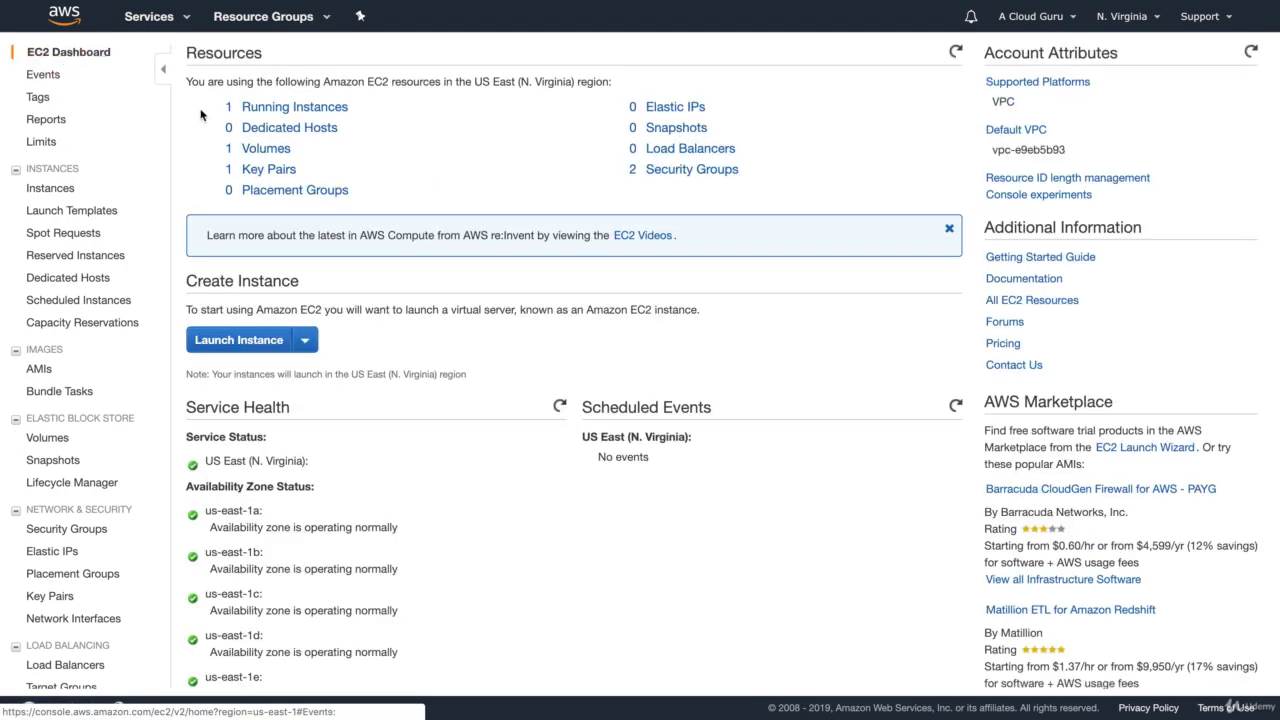
pyautogui.click(252, 106)
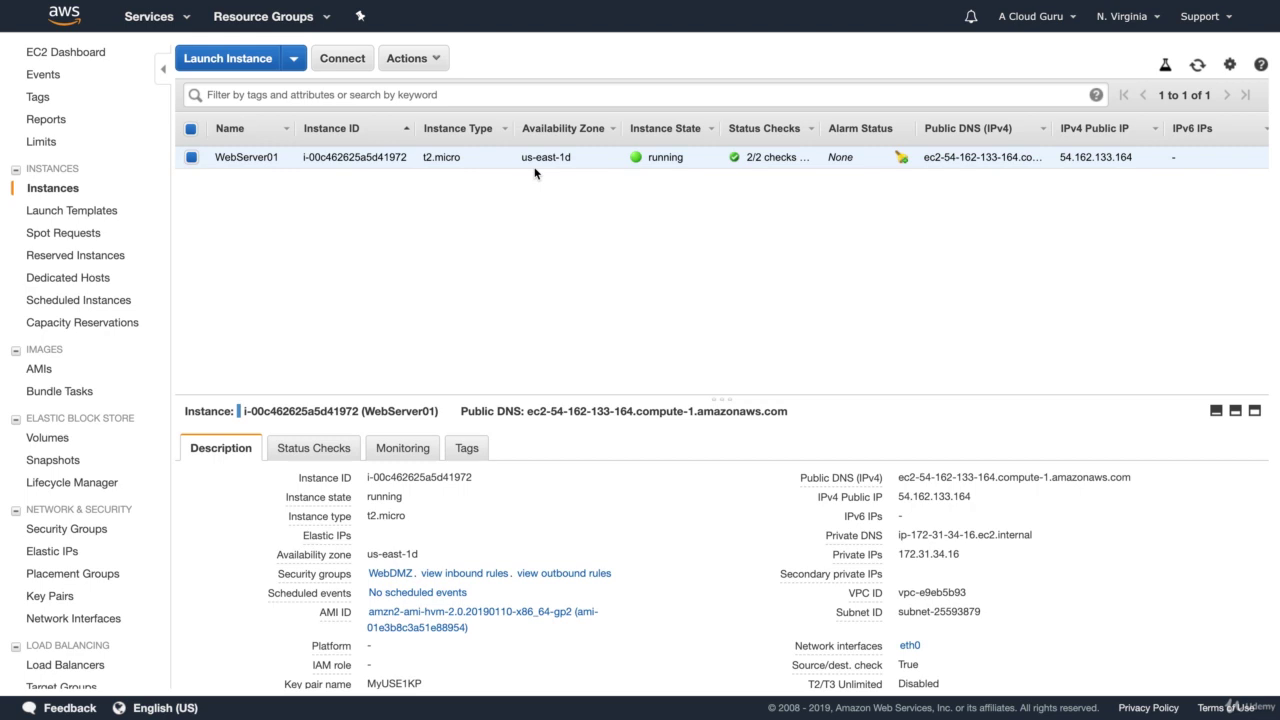
pyautogui.click(60, 438)
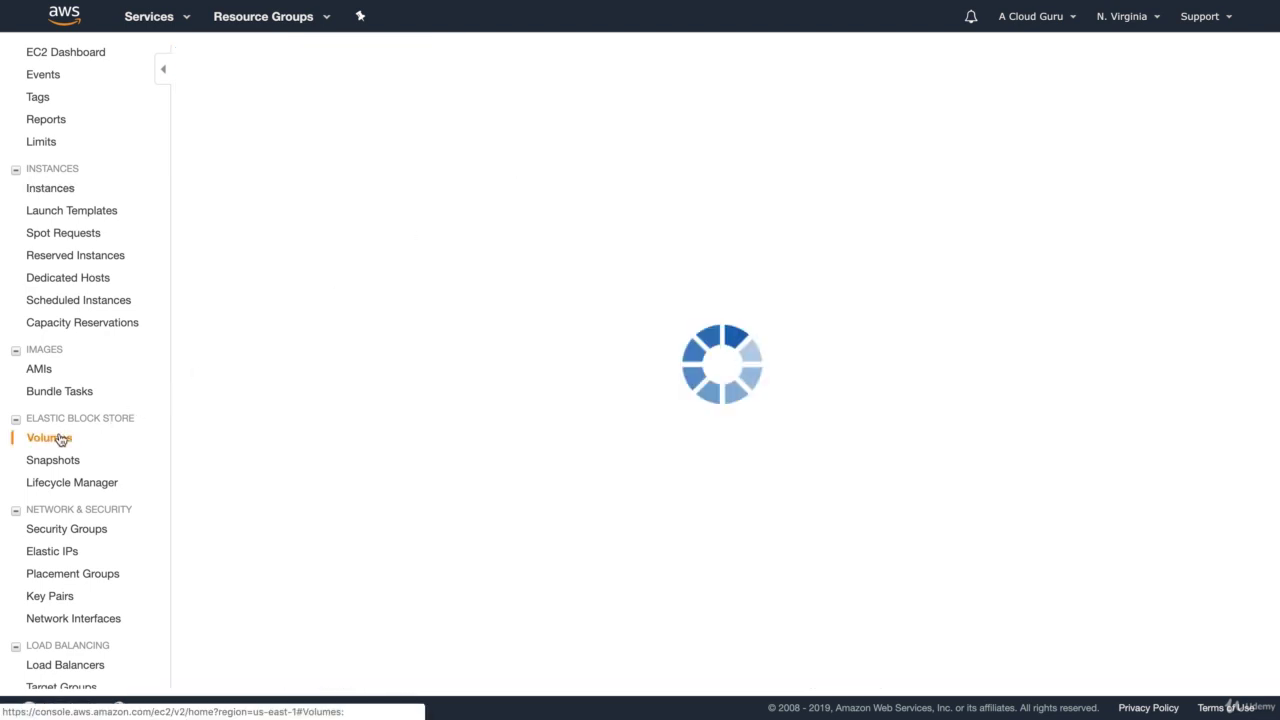
# Terminate the WebServer01 instance.
pyautogui.click(58, 189)
pyautogui.click(423, 62)
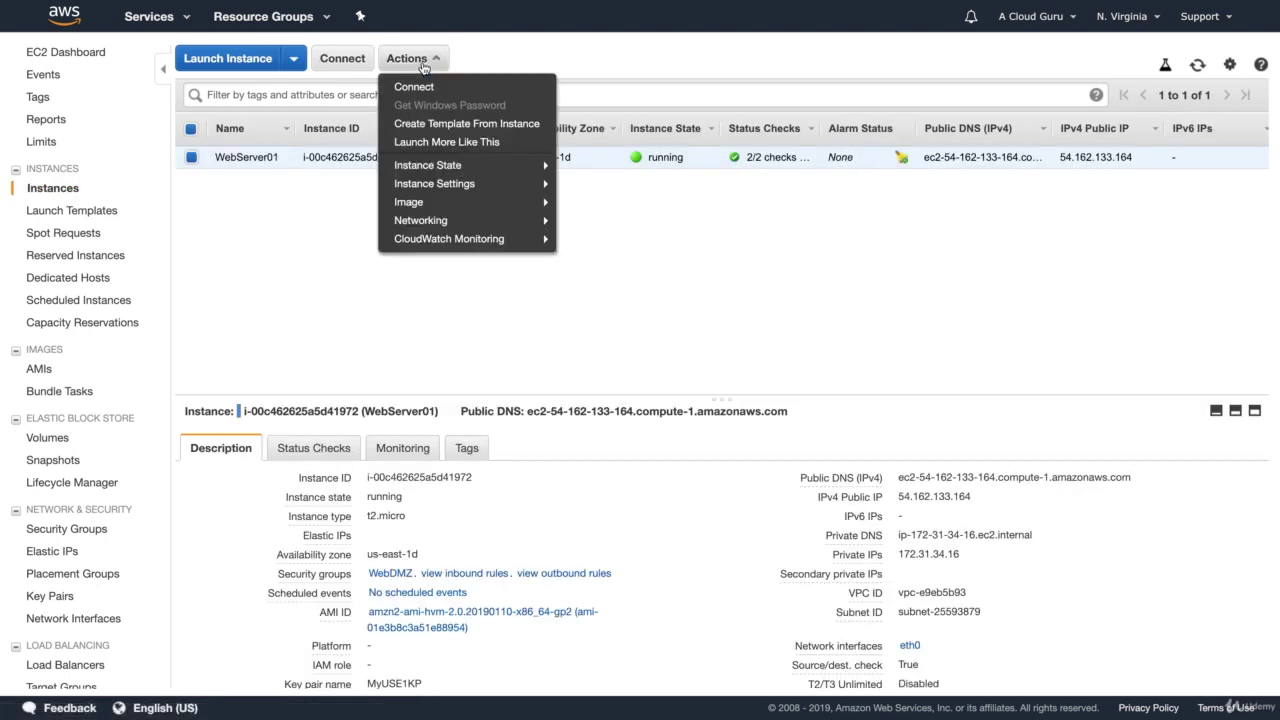
pyautogui.moveTo(450, 171)
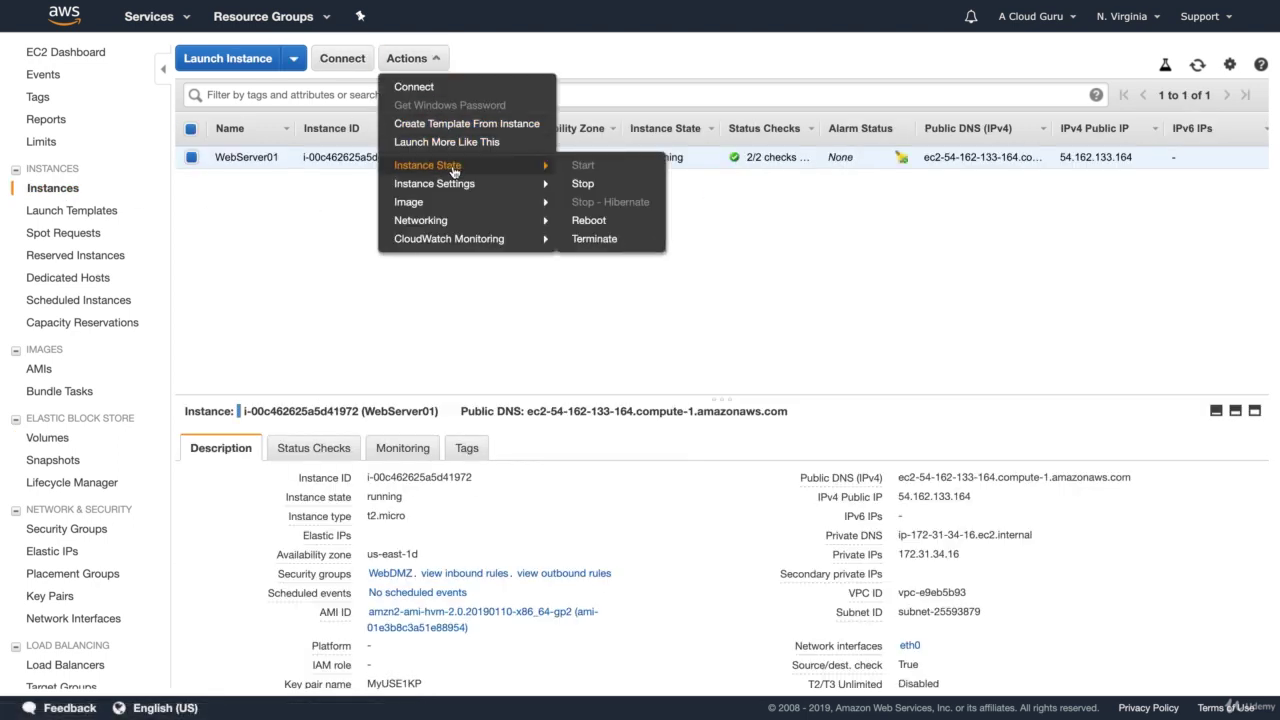
pyautogui.click(605, 241)
pyautogui.click(849, 463)
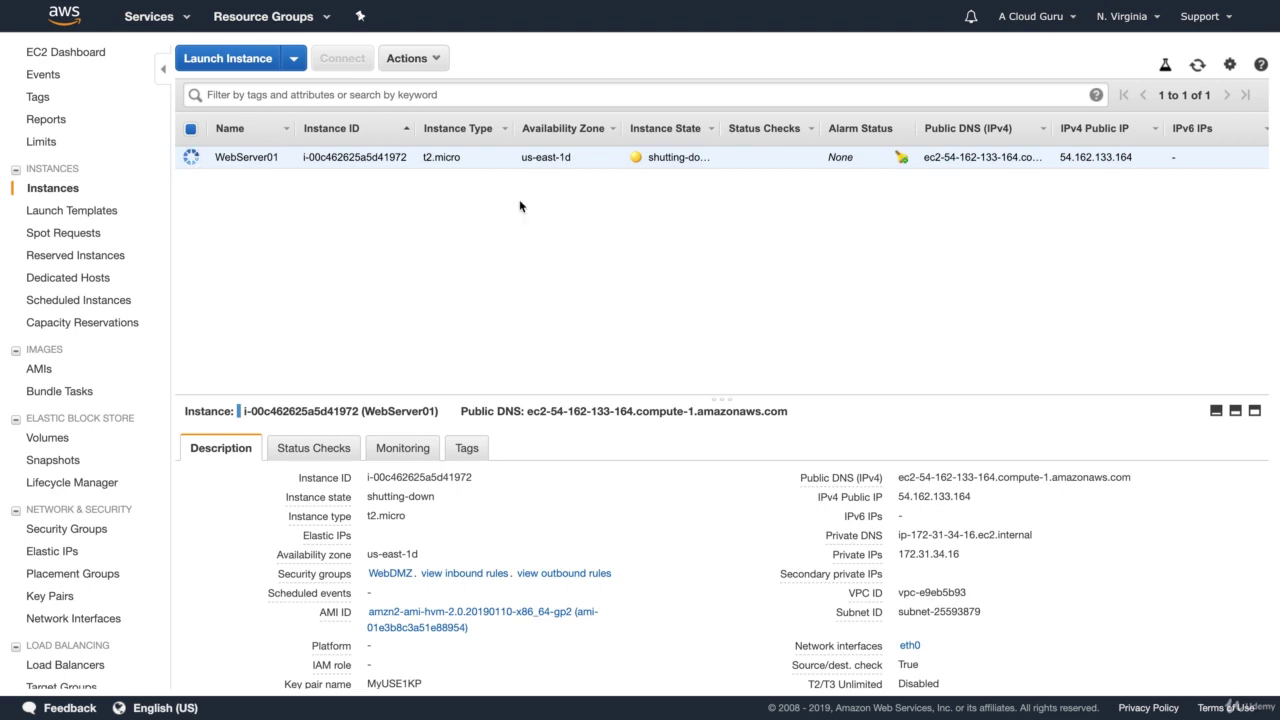
# Refresh the EBS volumes list to check the terminated instance's volume, and review the EC2 resource overview.
pyautogui.click(52, 438)
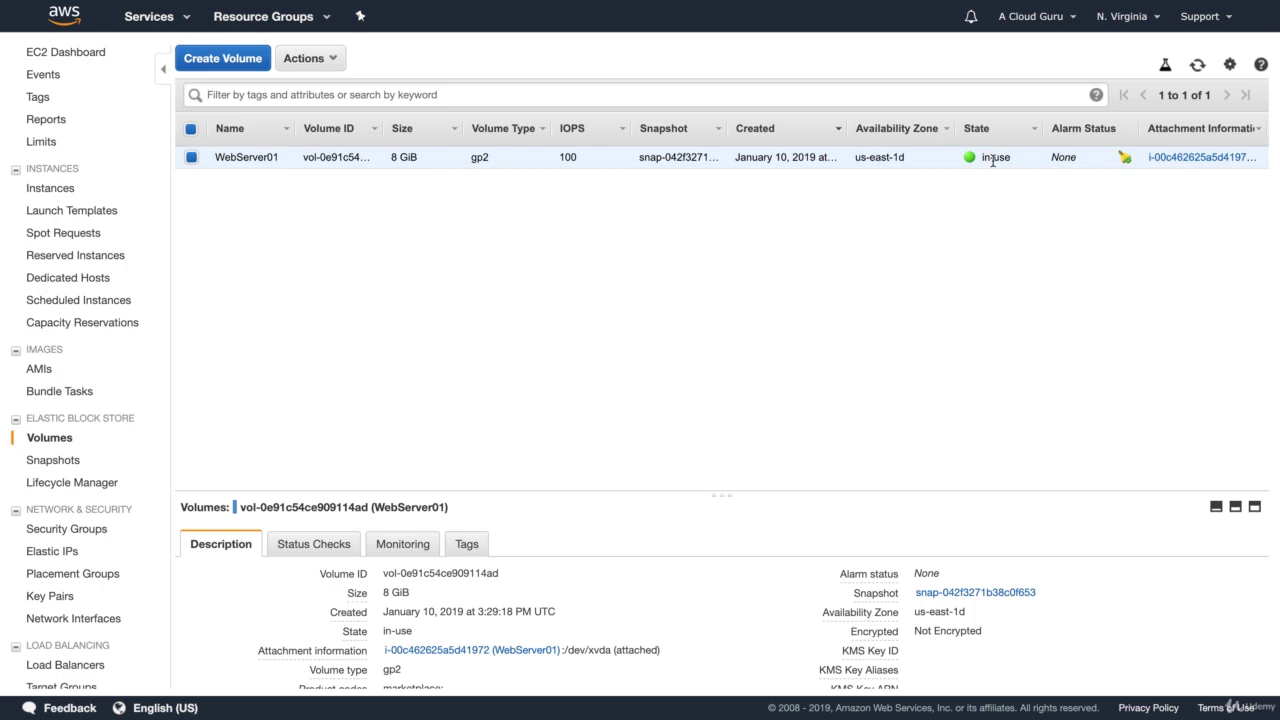
pyautogui.click(1197, 66)
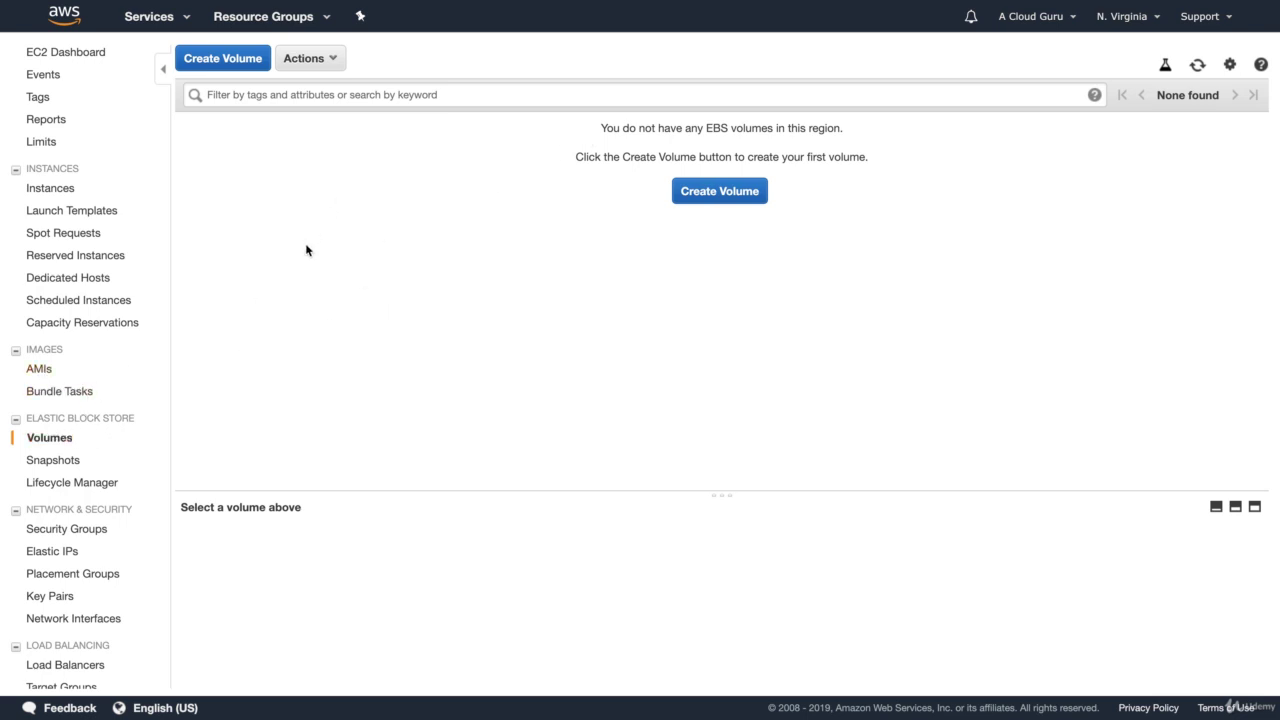
pyautogui.click(52, 52)
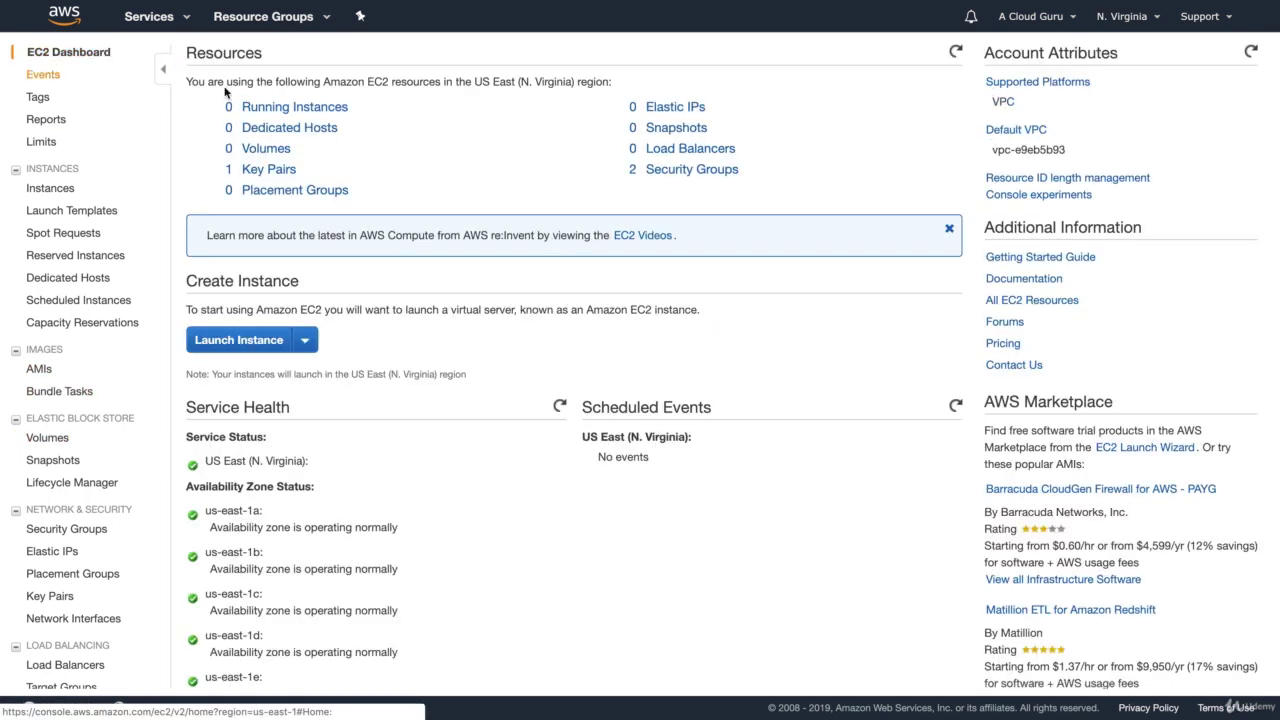
# Start a new instance launch with the 64-bit (x86) Amazon Linux 2 AMI, the t2.micro type and default instance details.
pyautogui.click(241, 340)
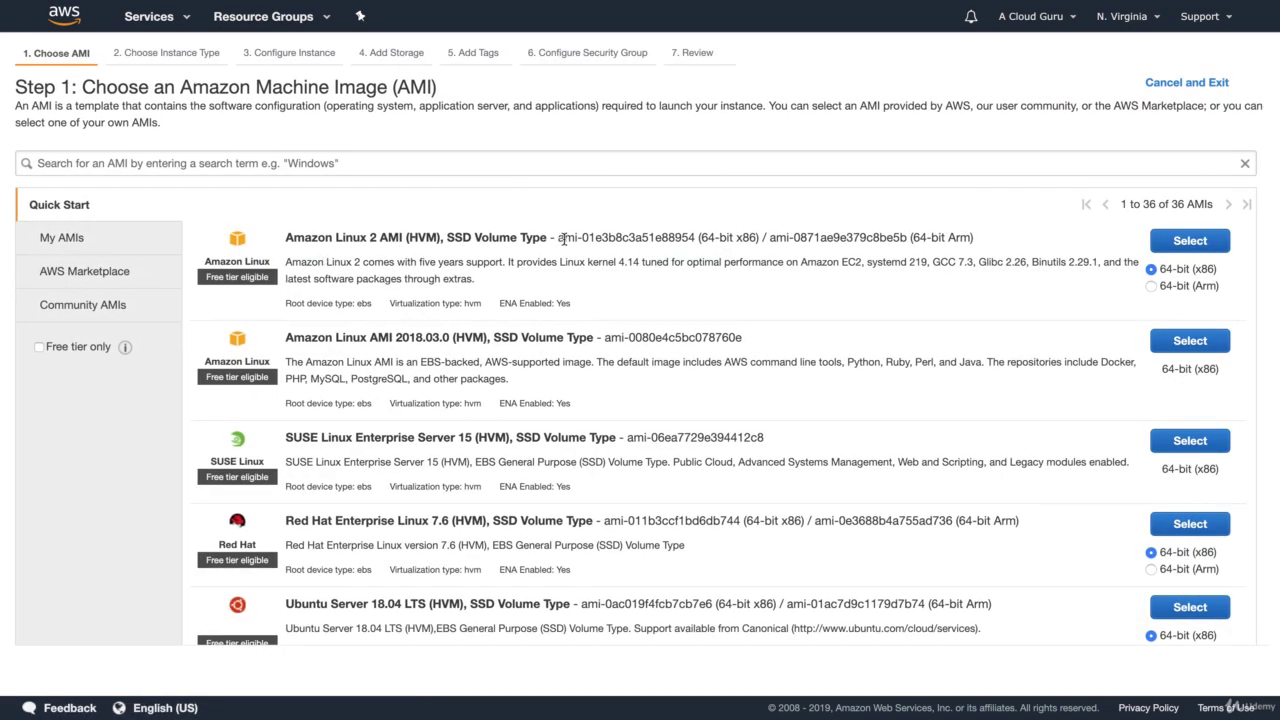
pyautogui.click(1176, 241)
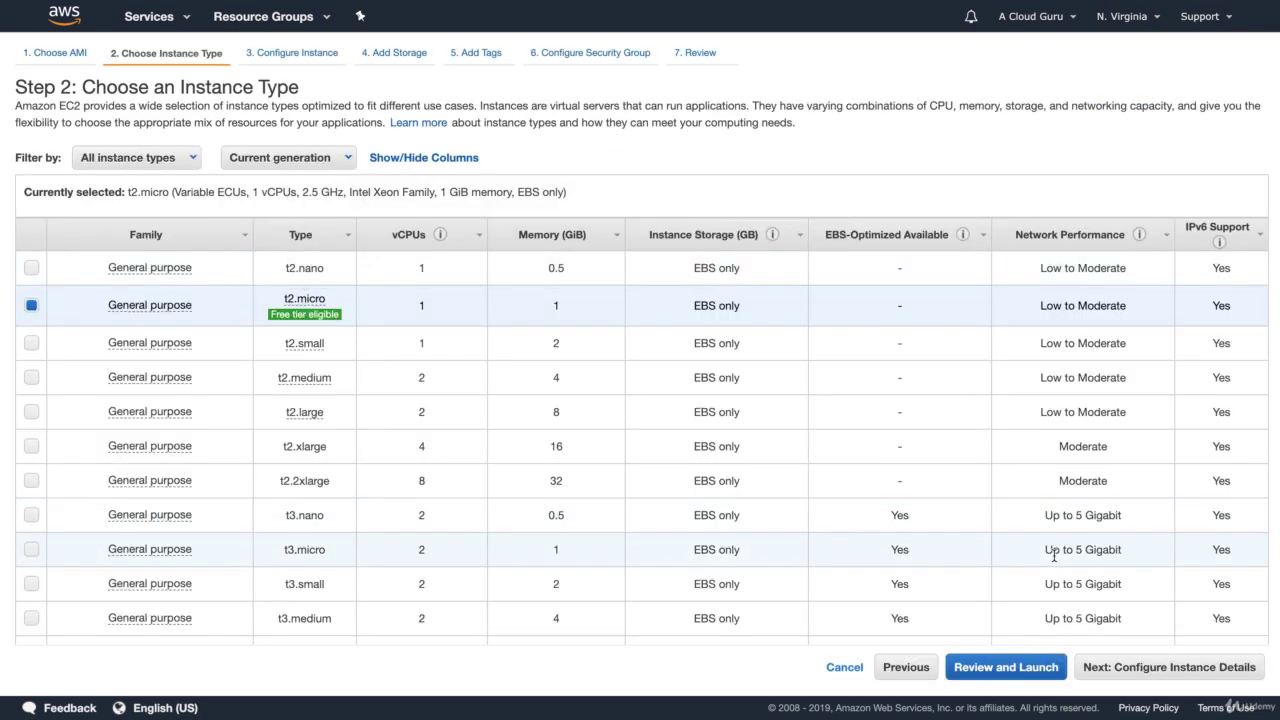
pyautogui.click(1160, 667)
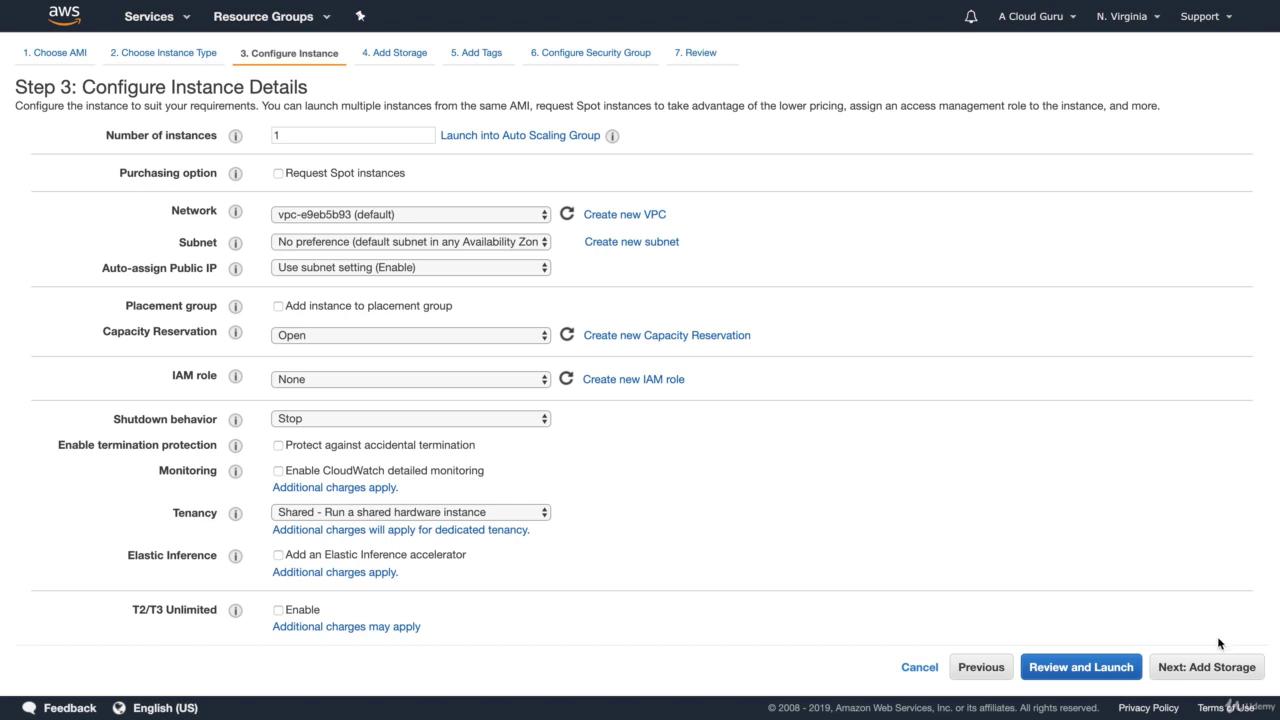
pyautogui.click(1218, 662)
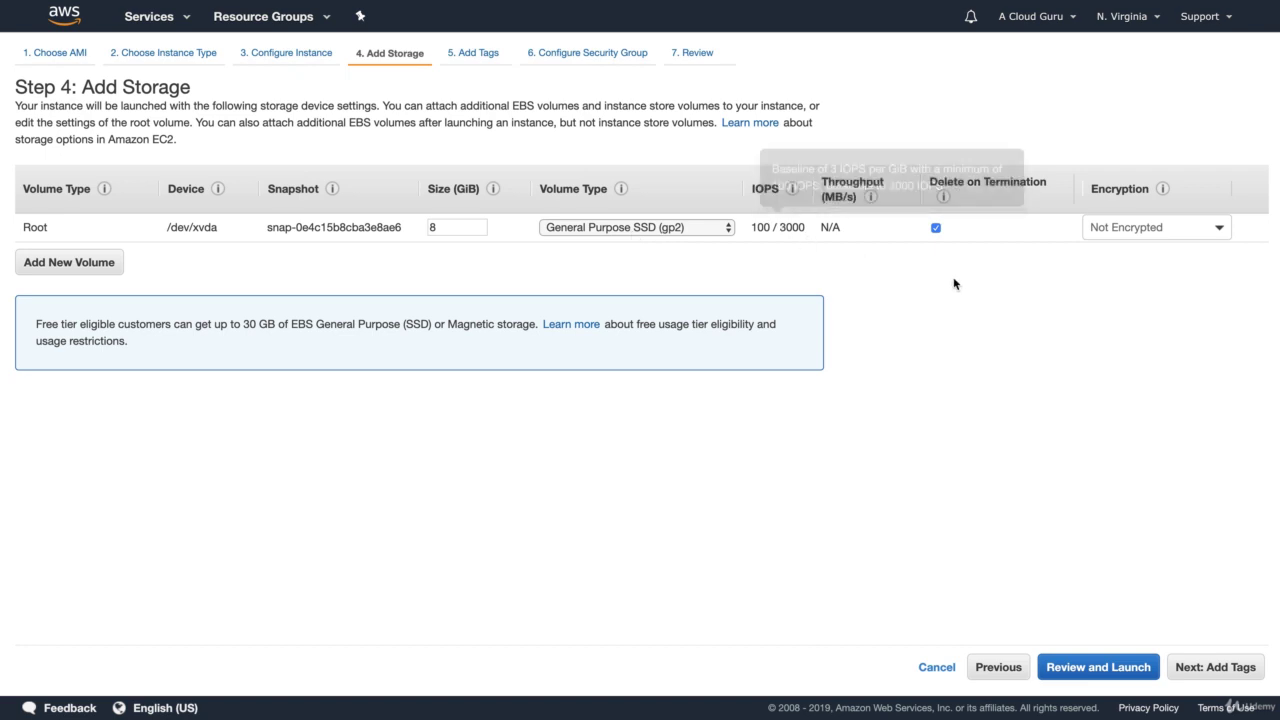
# Leave the root volume unencrypted and add an EBS volume on /dev/sdb with type Cold HDD (sc1).
pyautogui.click(1137, 227)
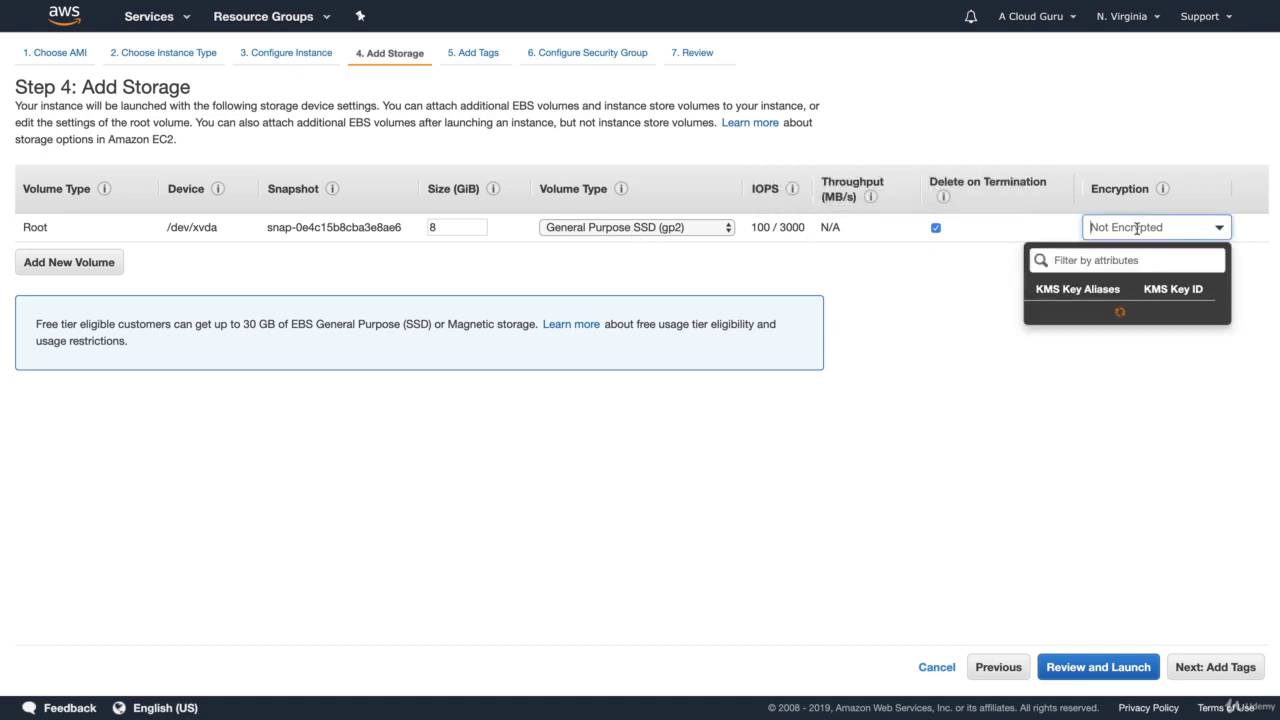
pyautogui.click(950, 289)
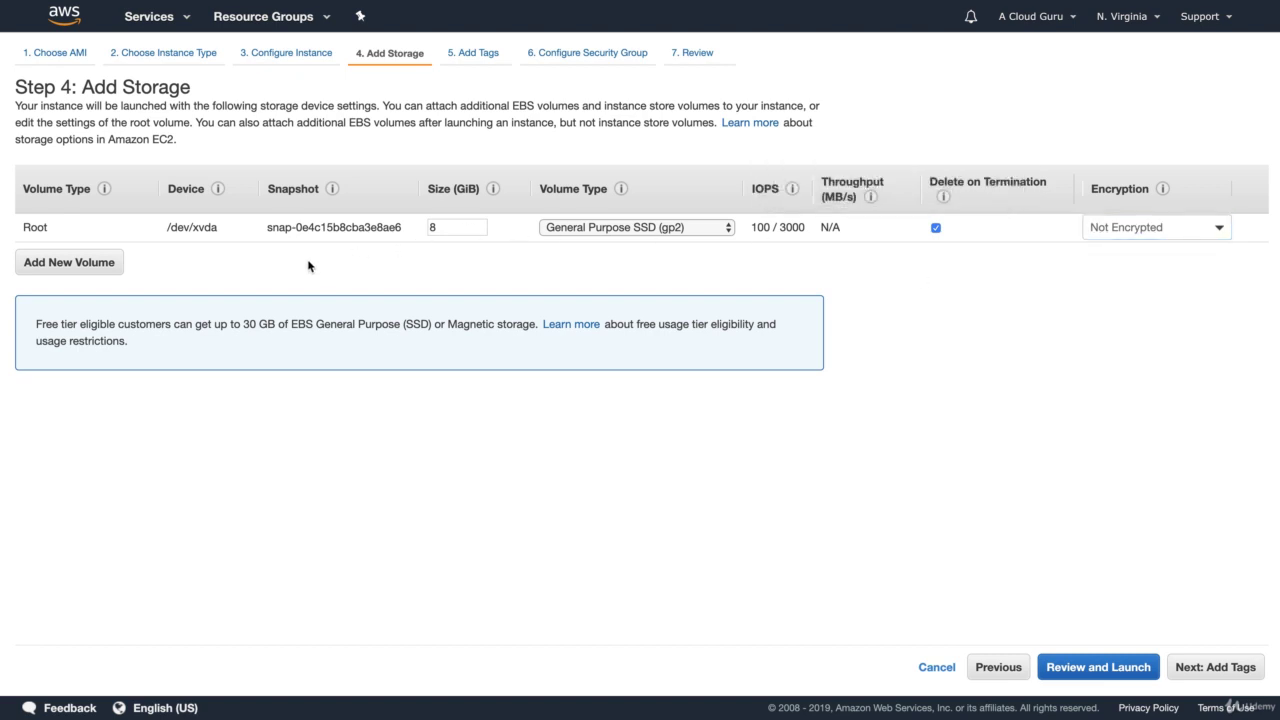
pyautogui.click(106, 261)
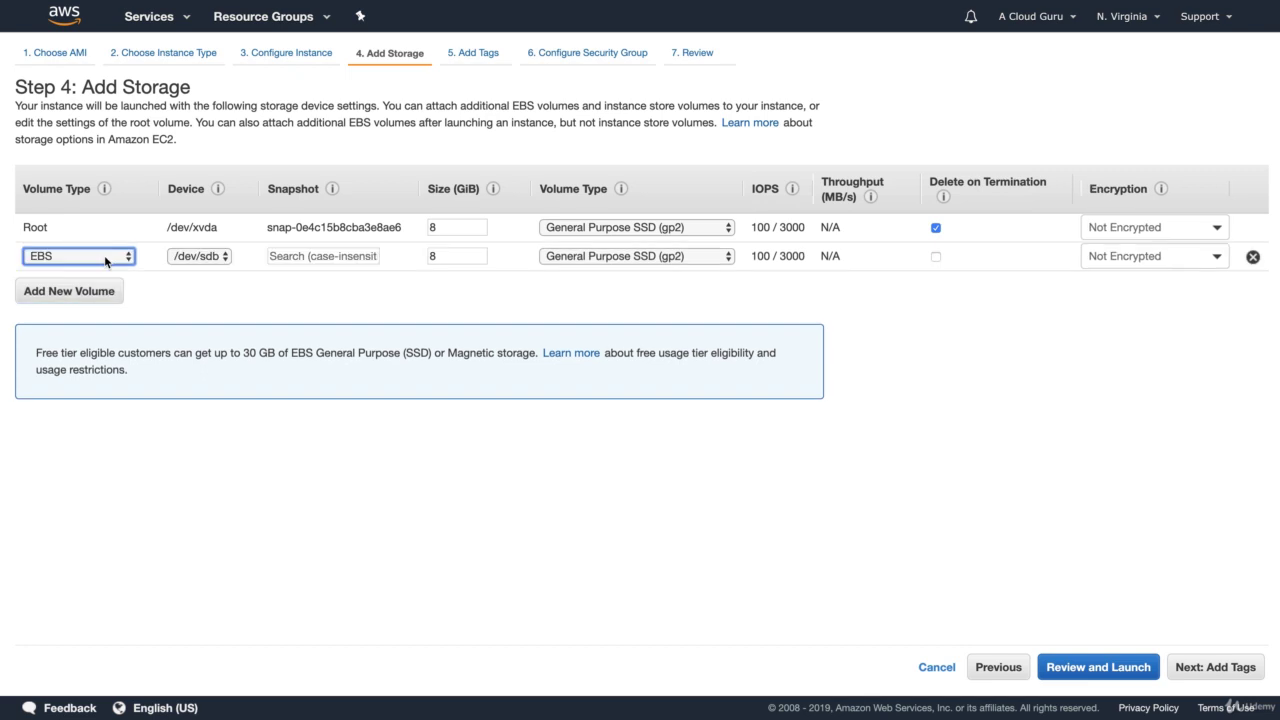
pyautogui.click(646, 262)
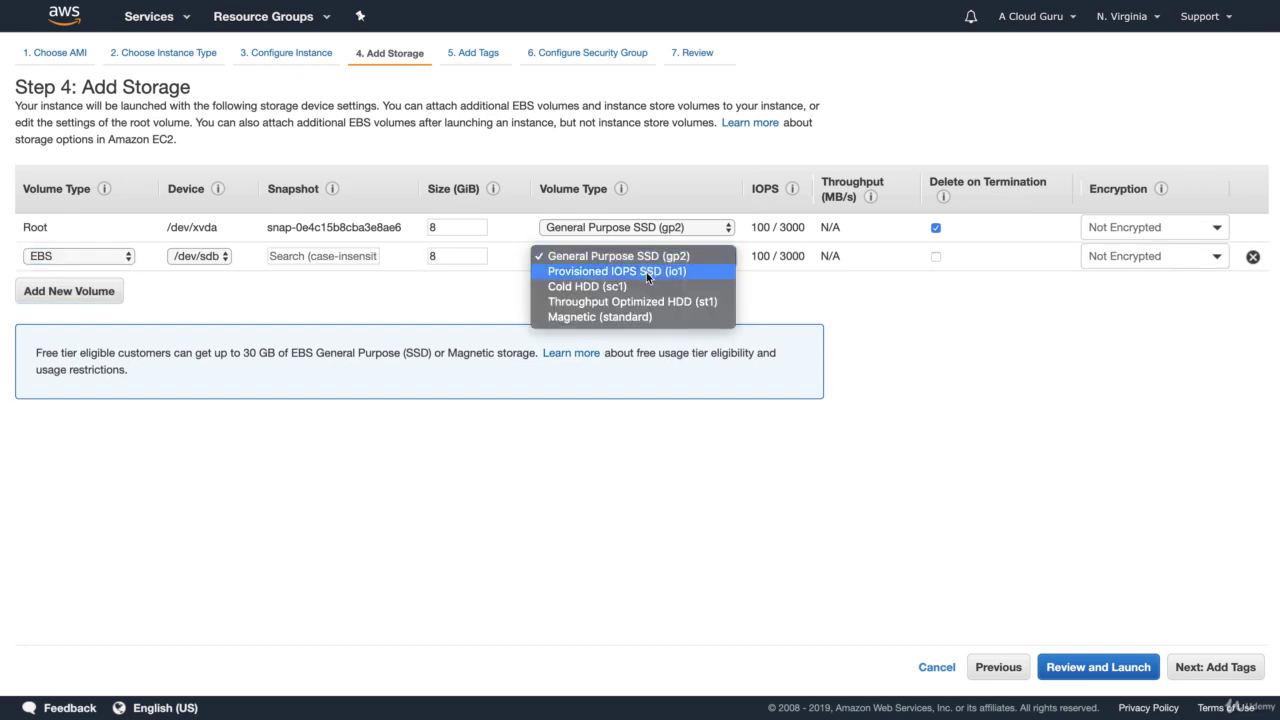
pyautogui.click(641, 286)
# Add two more EBS volumes: Throughput Optimized HDD (st1) on /dev/sdc and Magnetic (standard) on /dev/sdd.
pyautogui.click(69, 291)
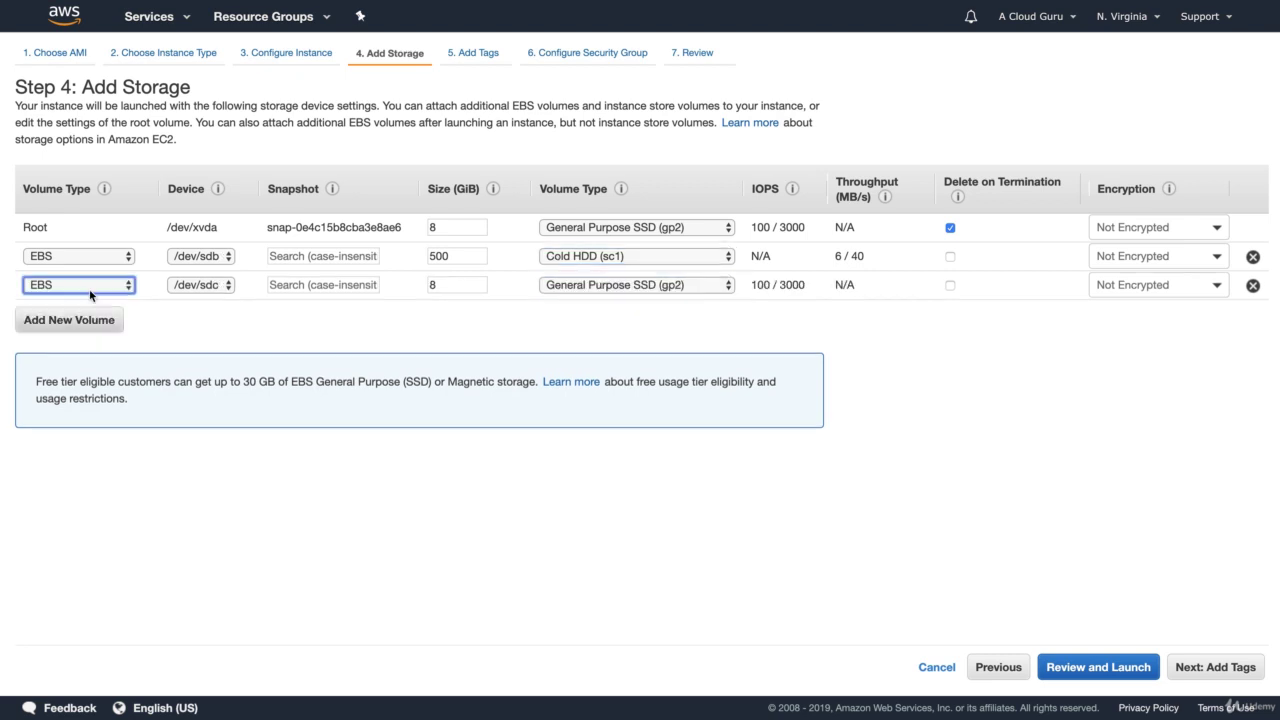
pyautogui.click(636, 285)
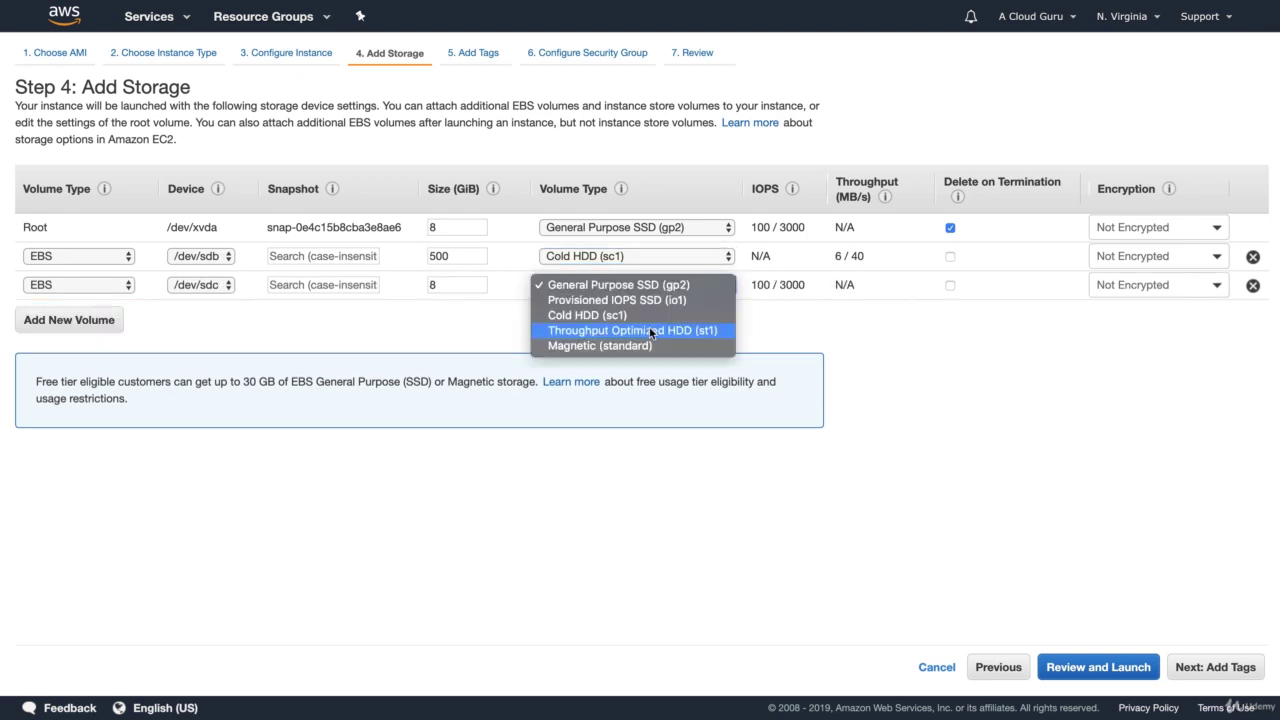
pyautogui.click(650, 332)
pyautogui.click(111, 314)
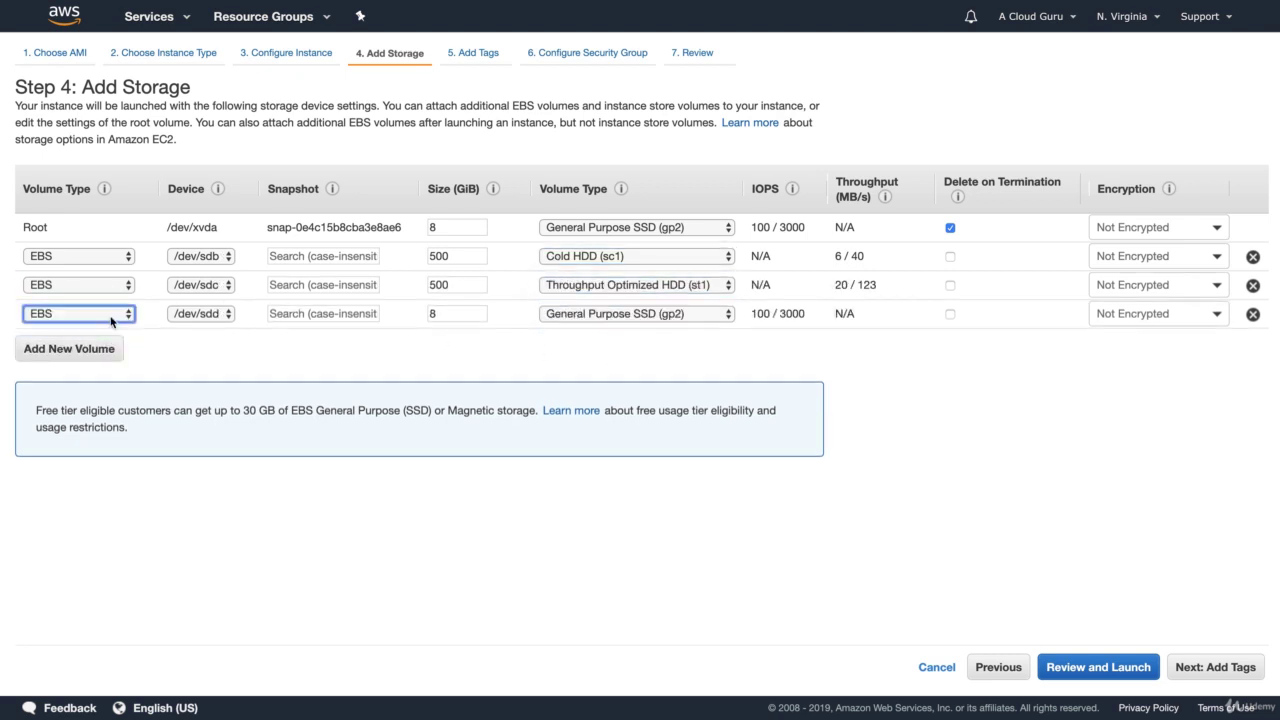
pyautogui.click(655, 314)
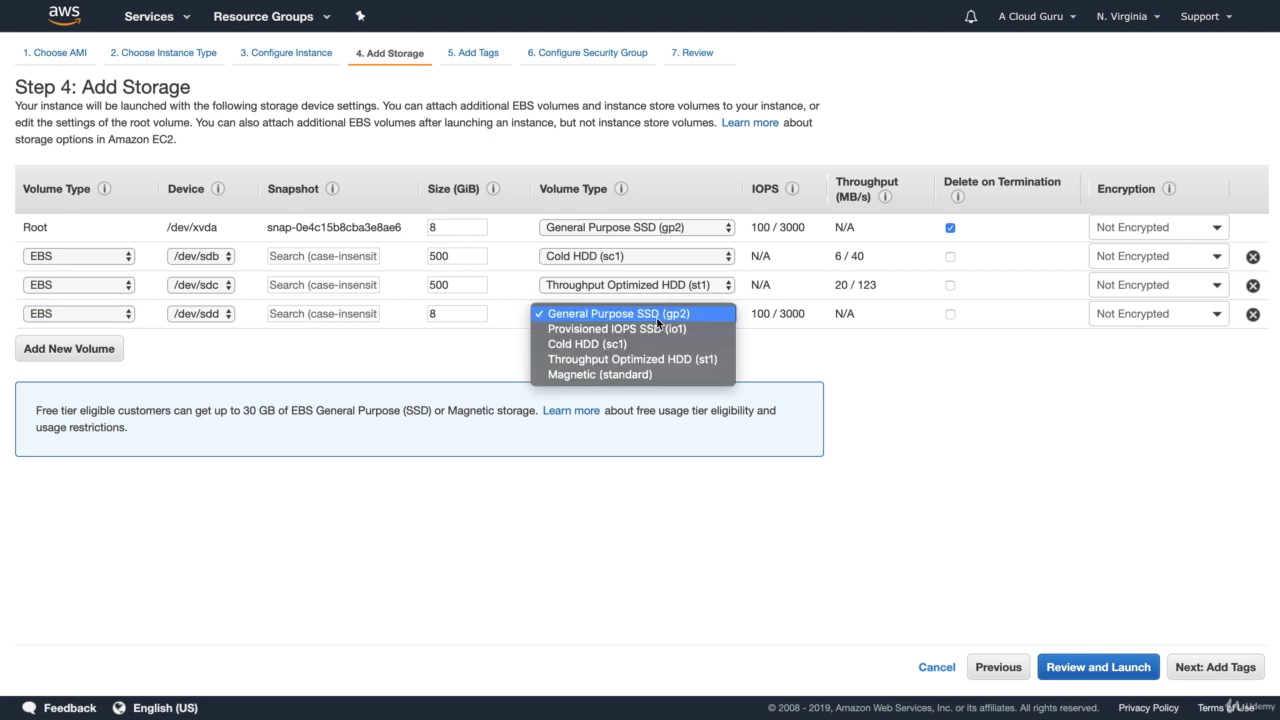
pyautogui.click(651, 374)
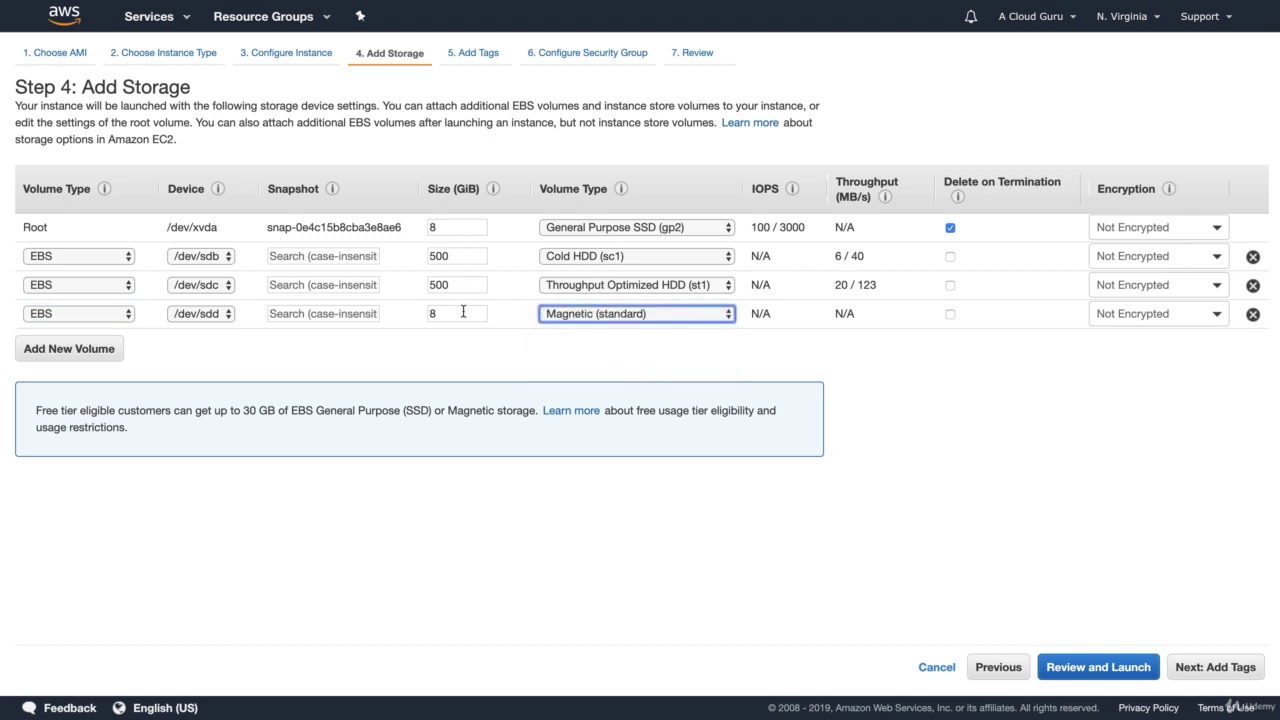
pyautogui.click(613, 259)
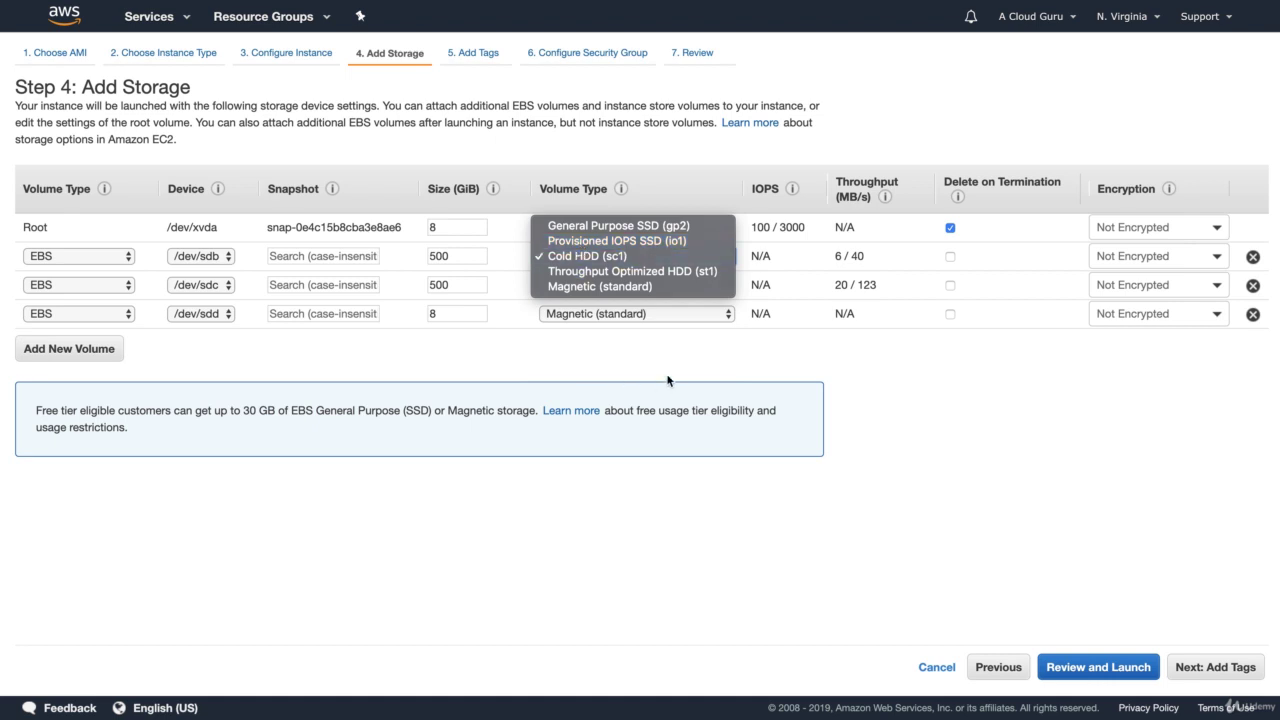
pyautogui.click(691, 363)
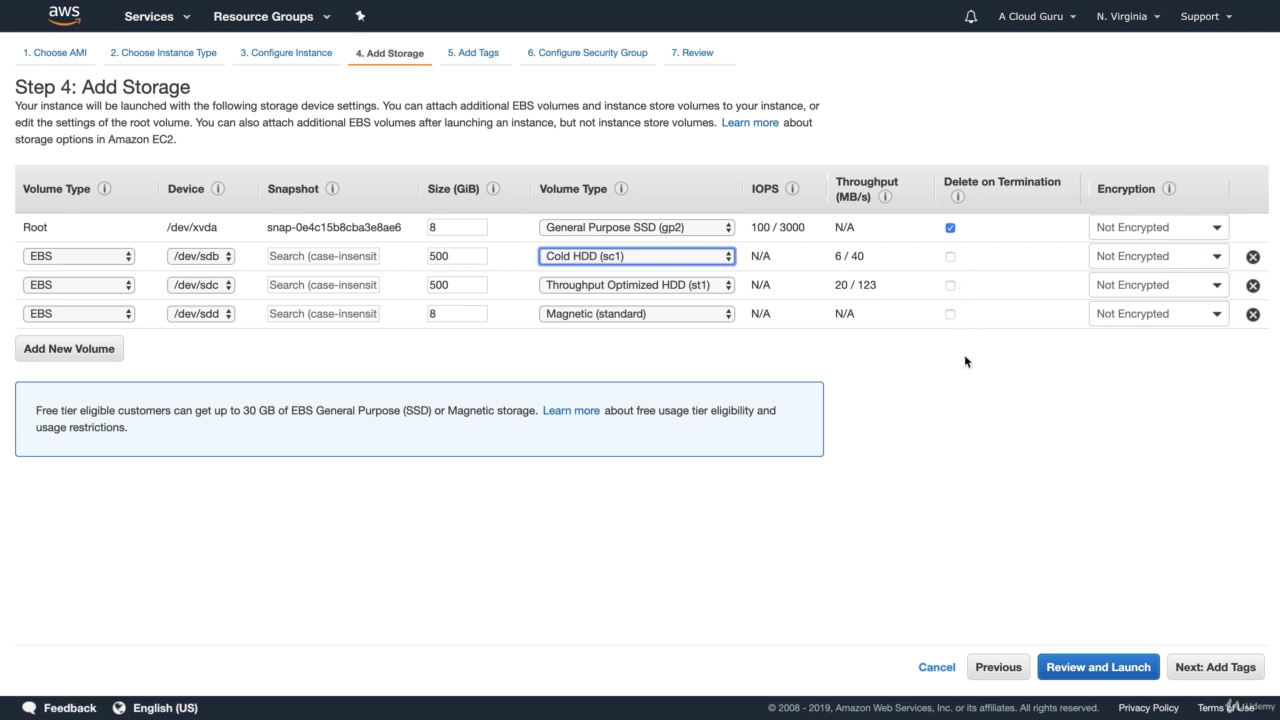
# Leave the instance without tags and assign the existing WebDMZ security group to it.
pyautogui.click(1209, 672)
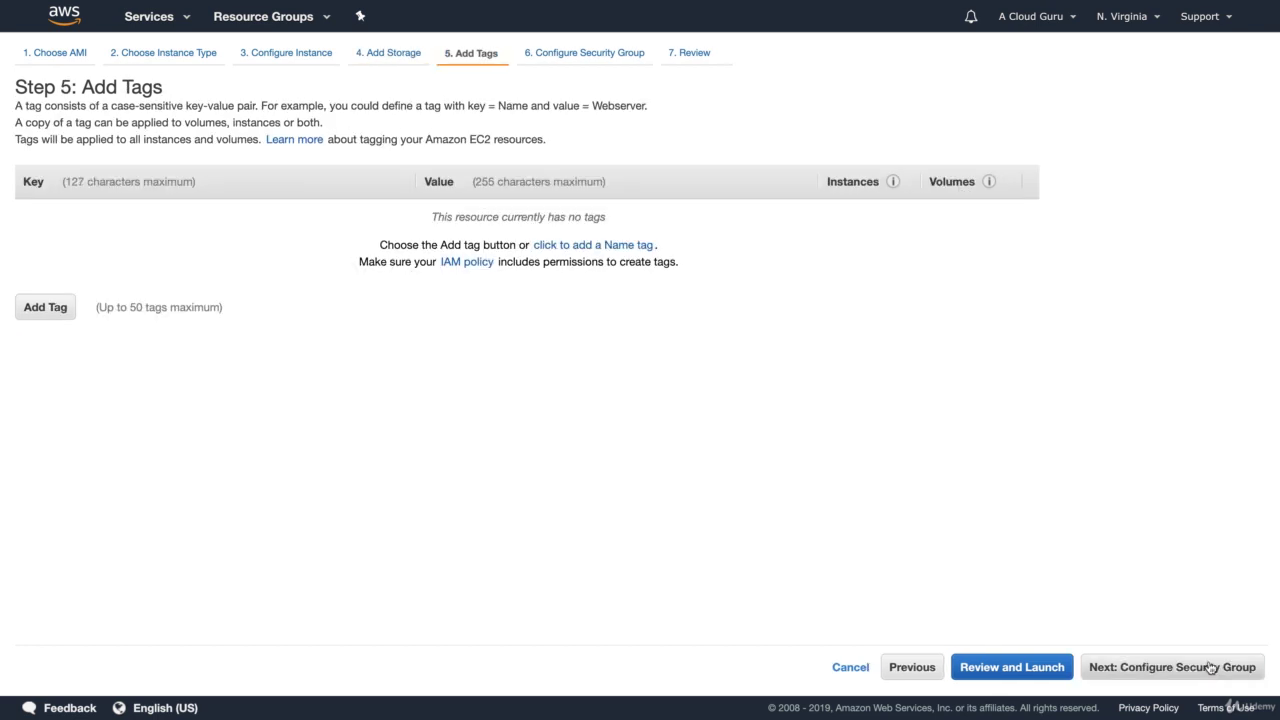
pyautogui.click(1205, 667)
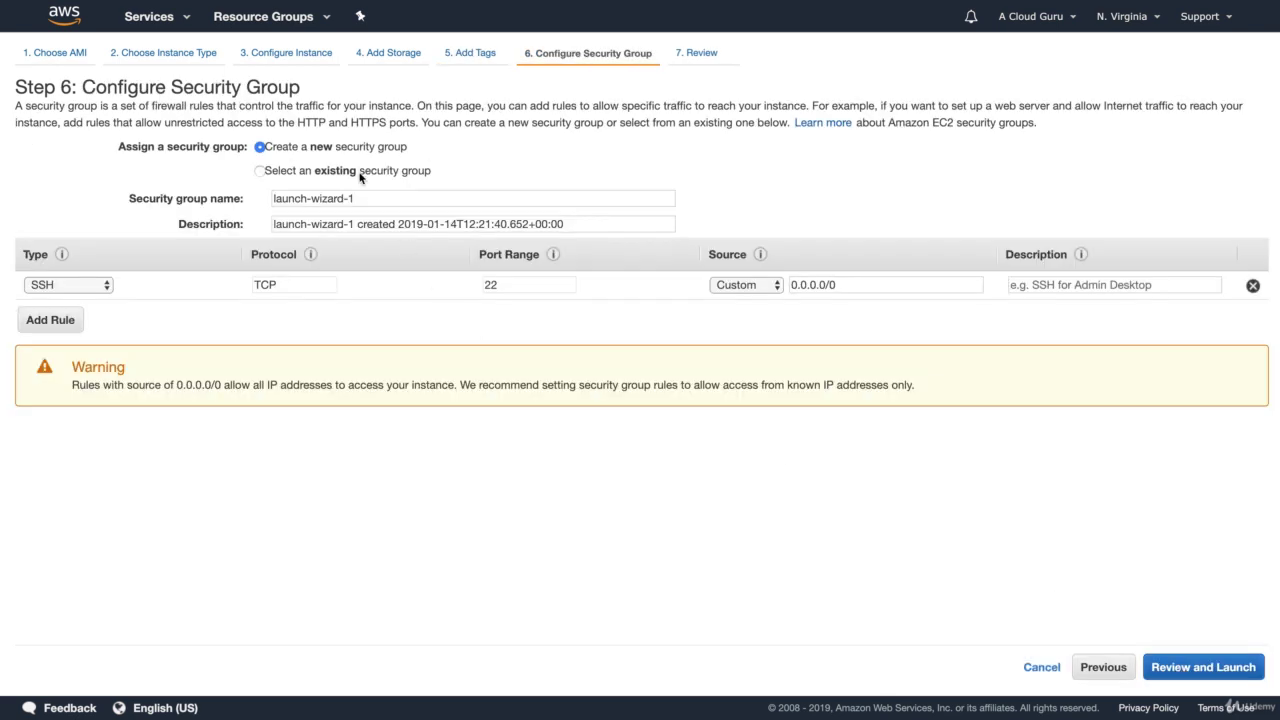
pyautogui.click(360, 172)
pyautogui.click(317, 259)
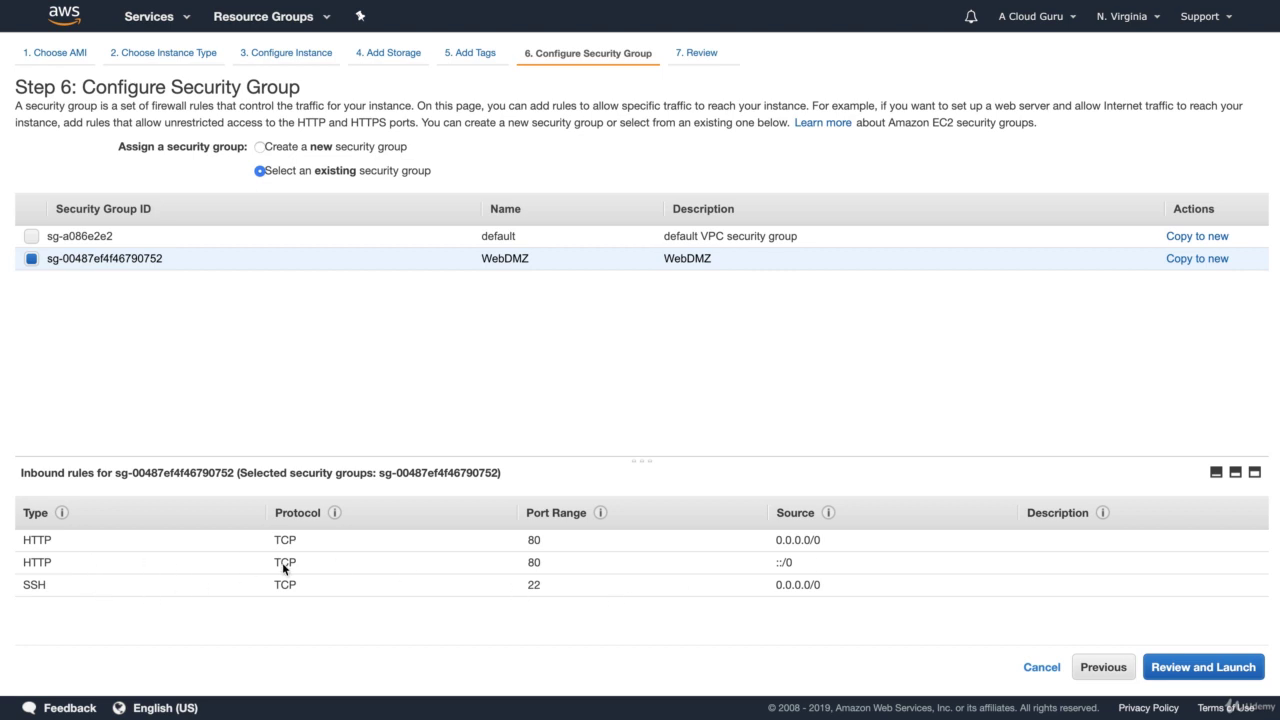
# Launch the configured instance with the existing MyUSE1KP key pair, acknowledging access to its private key file.
pyautogui.click(1211, 665)
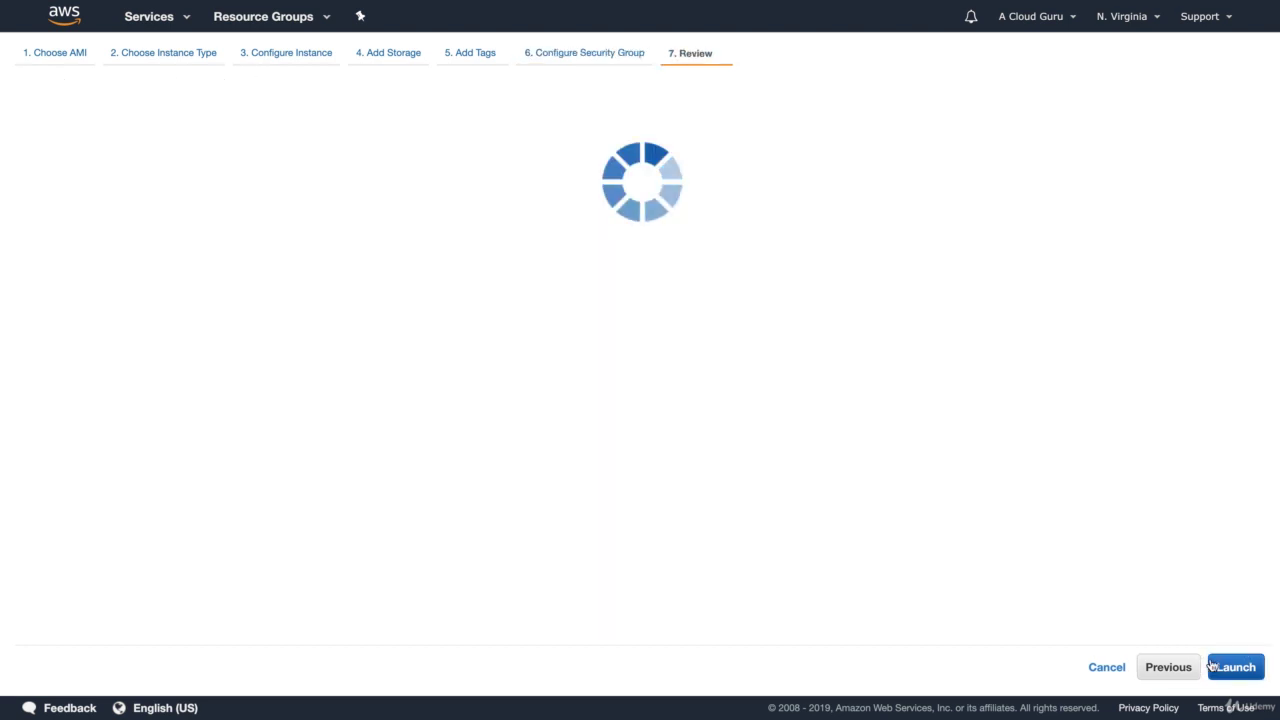
pyautogui.click(1236, 667)
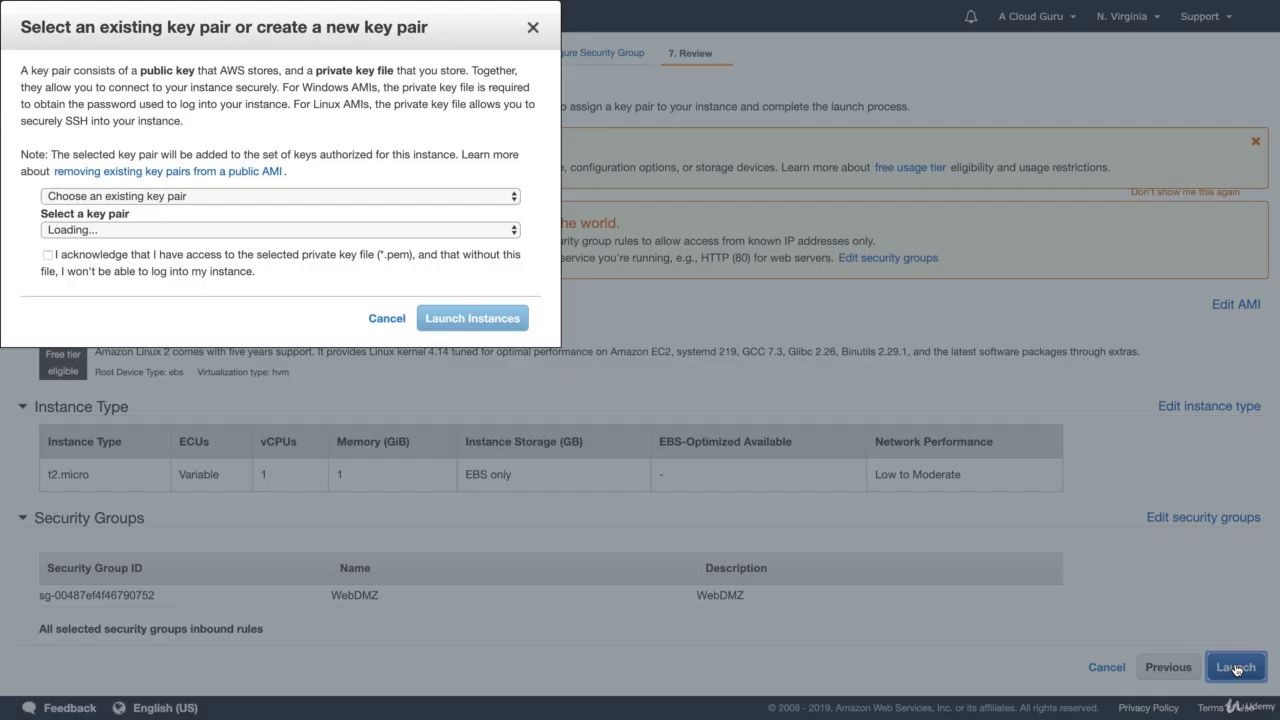
pyautogui.click(407, 440)
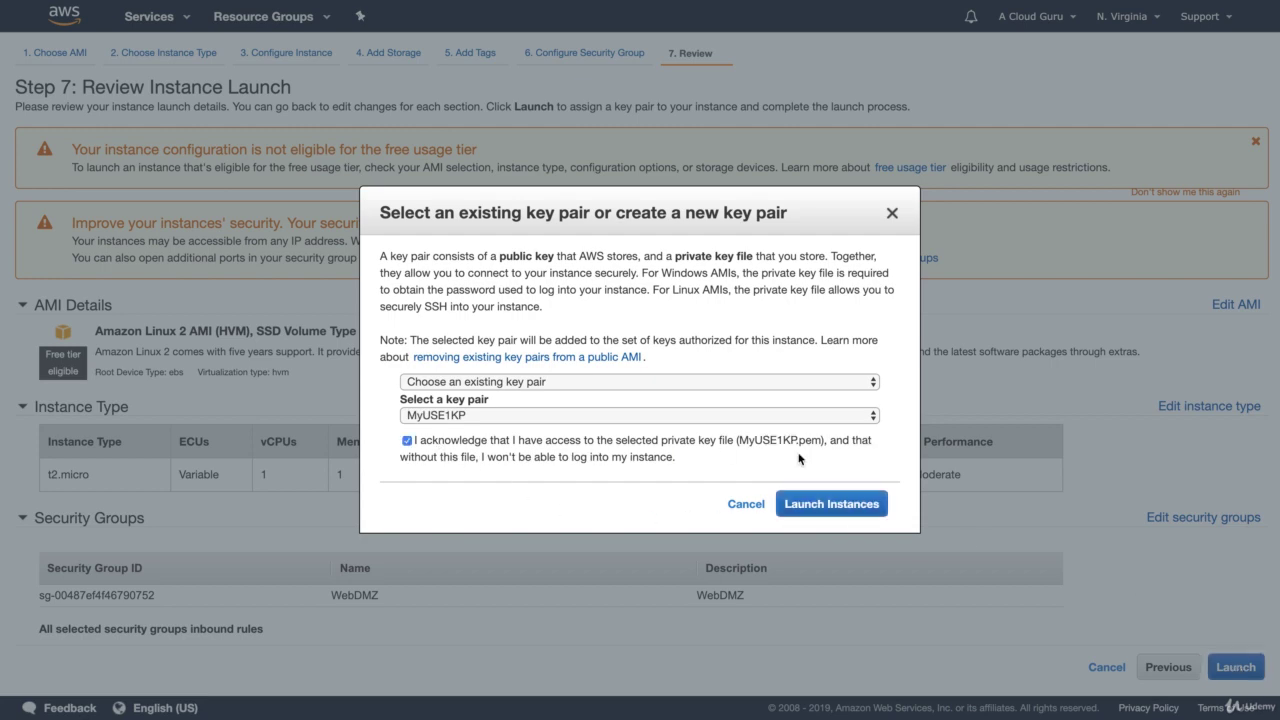
pyautogui.click(807, 503)
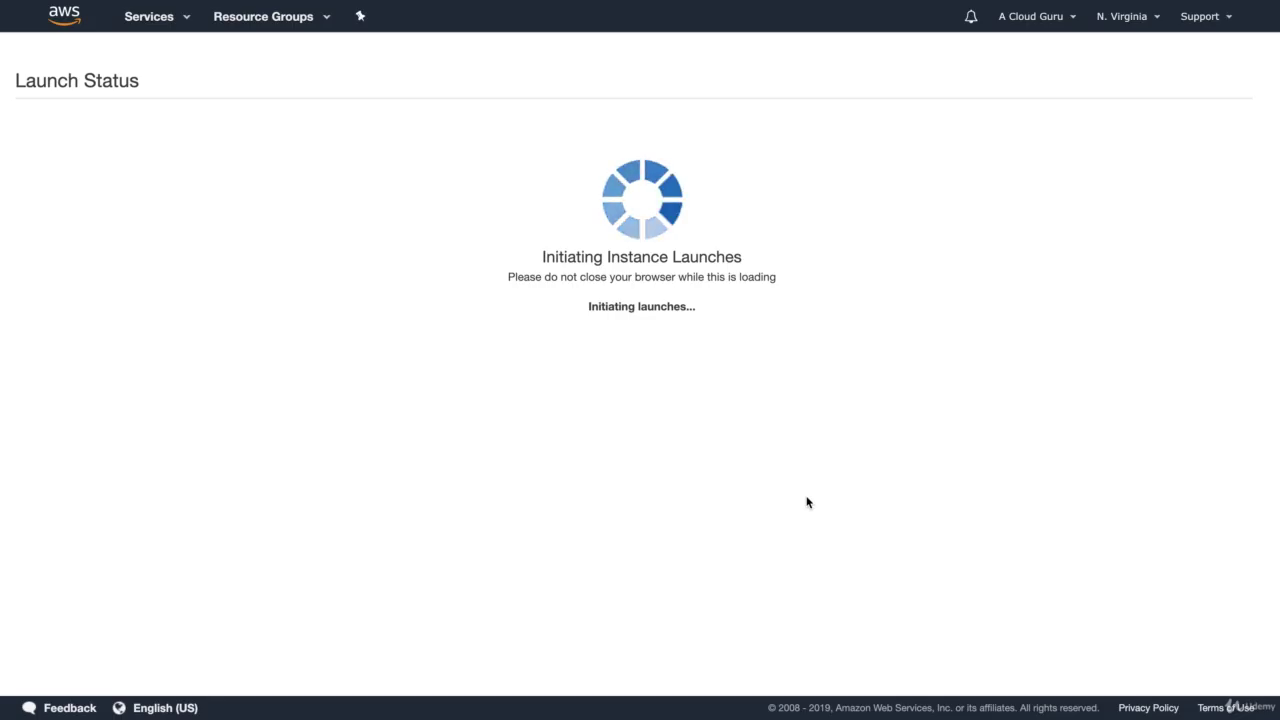
# Open the EBS volumes list and modify the Throughput Optimized HDD (st1) volume to a size of 1000 GiB.
pyautogui.click(1229, 584)
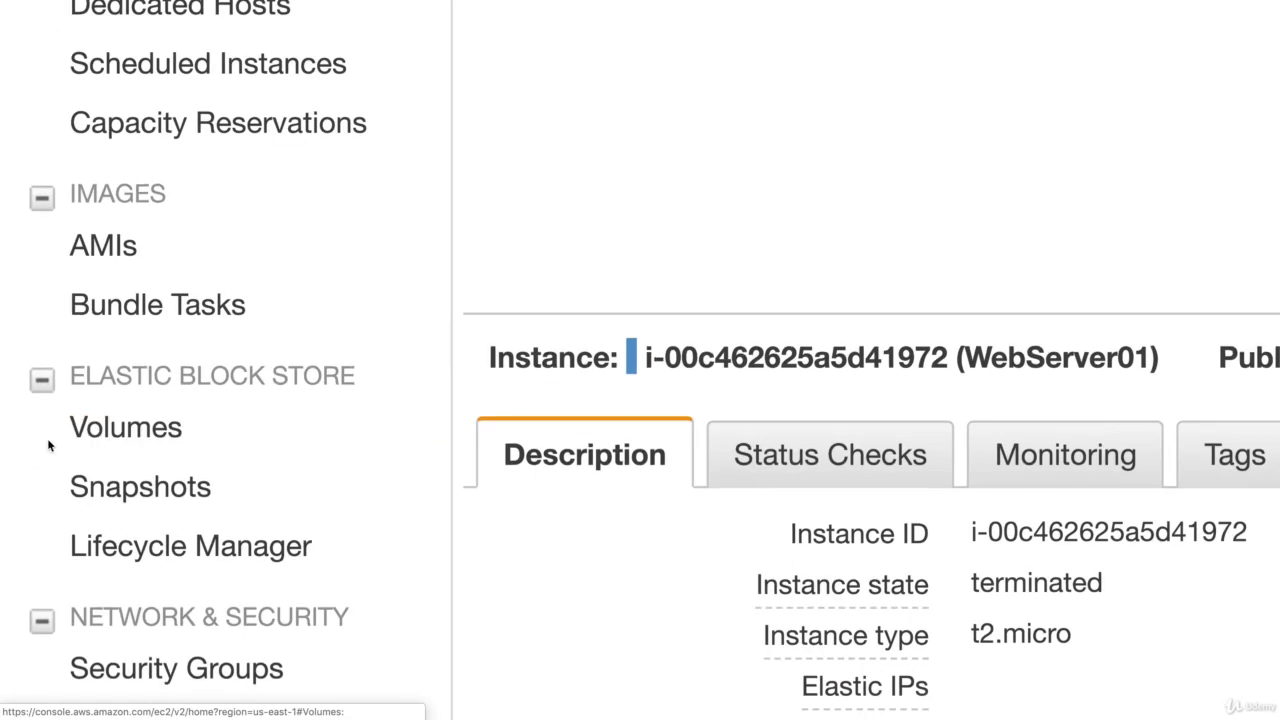
pyautogui.click(137, 427)
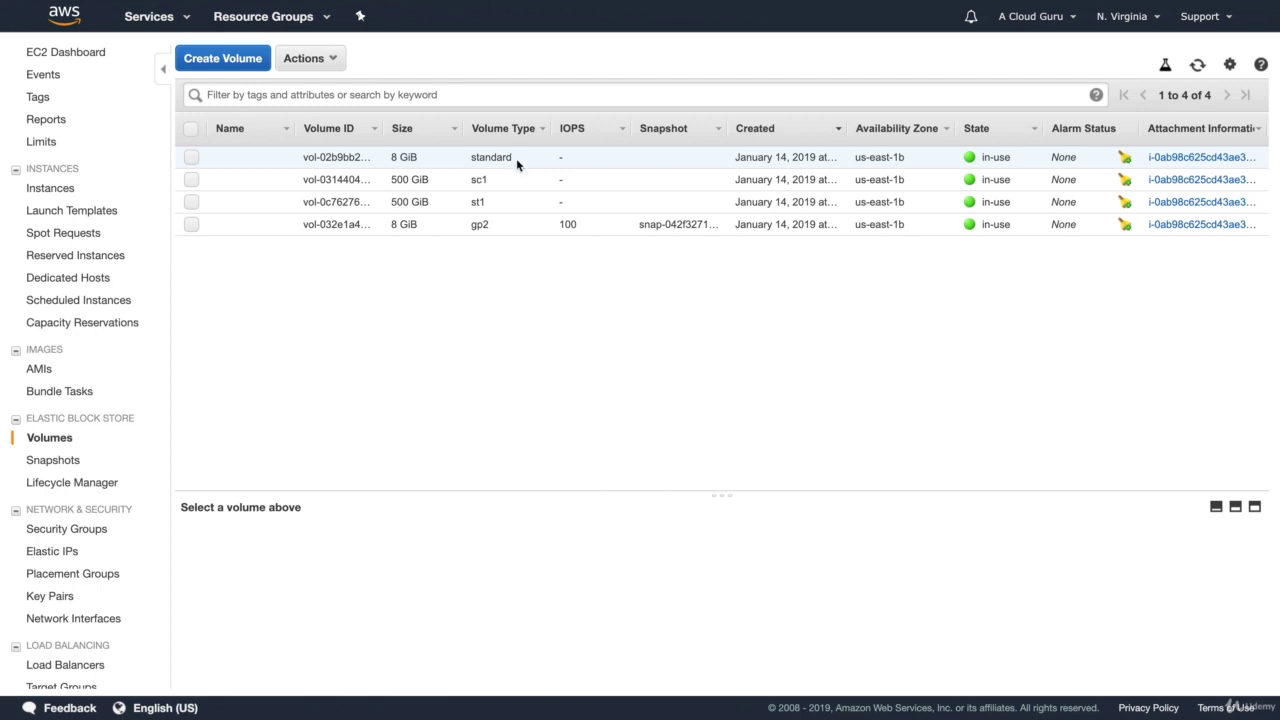
pyautogui.click(191, 200)
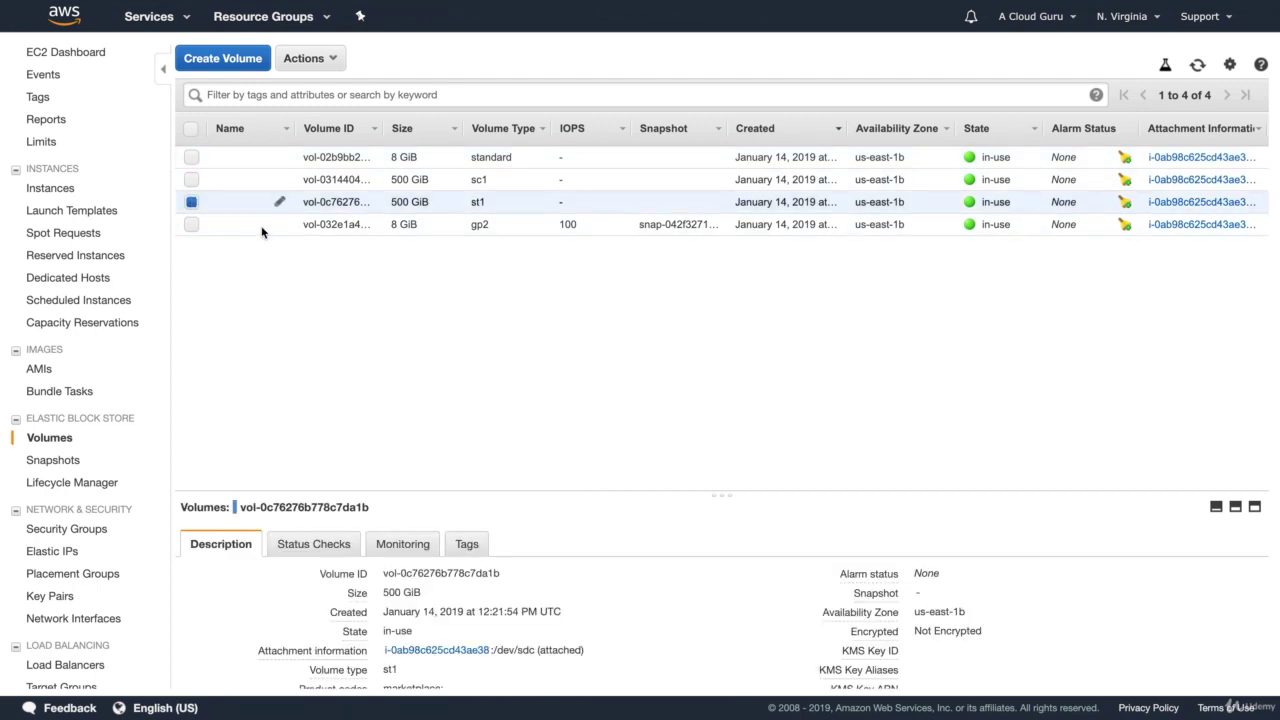
pyautogui.click(310, 58)
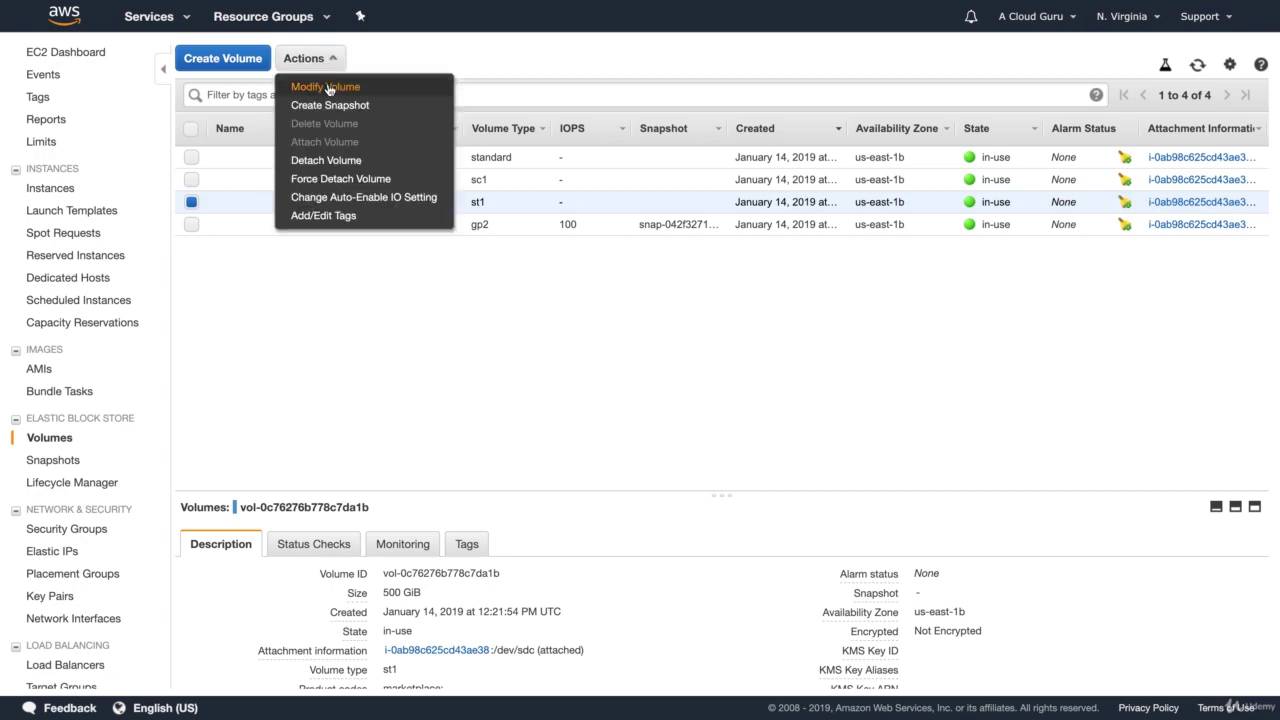
pyautogui.click(327, 86)
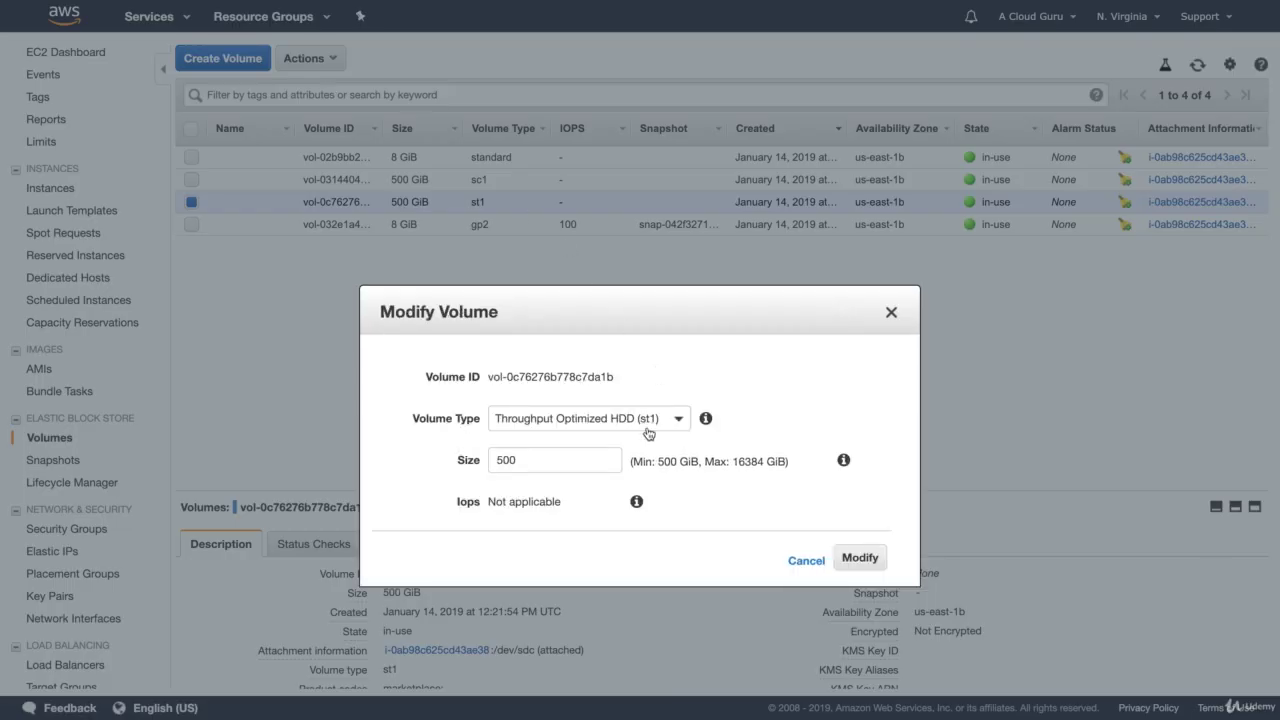
pyautogui.doubleClick(556, 459)
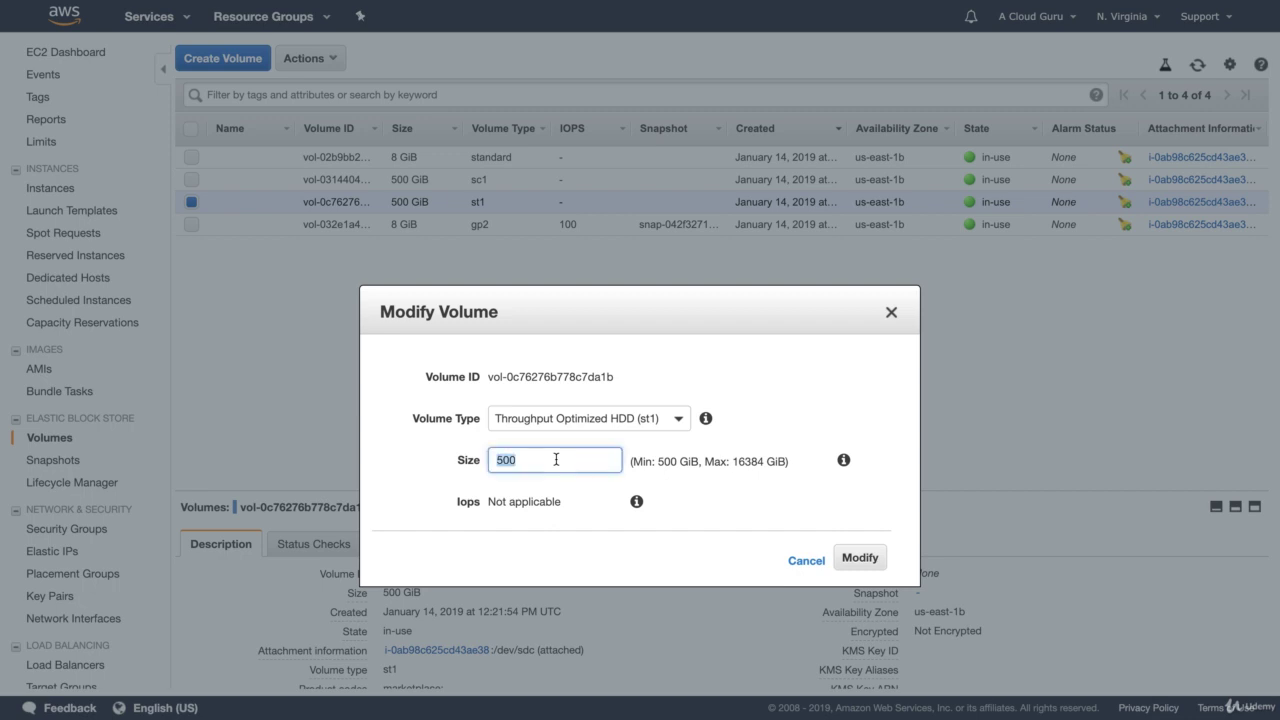
pyautogui.write('1000')
pyautogui.click(862, 556)
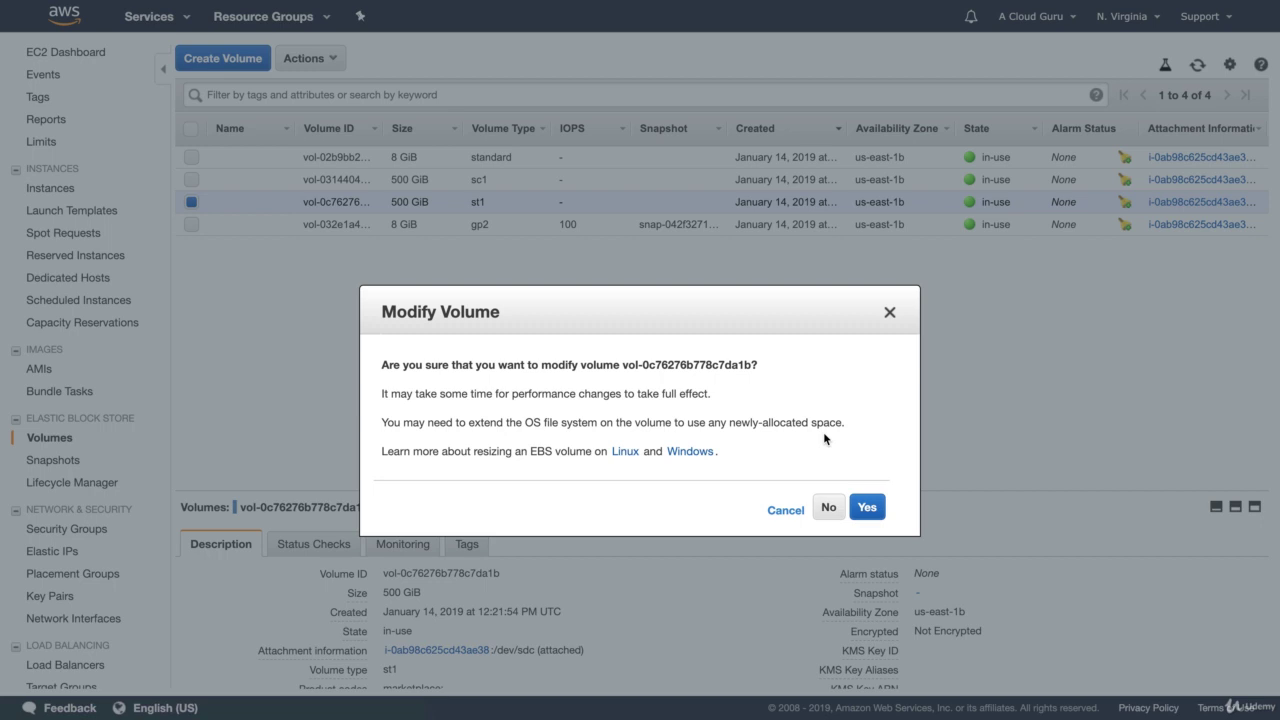
pyautogui.click(868, 508)
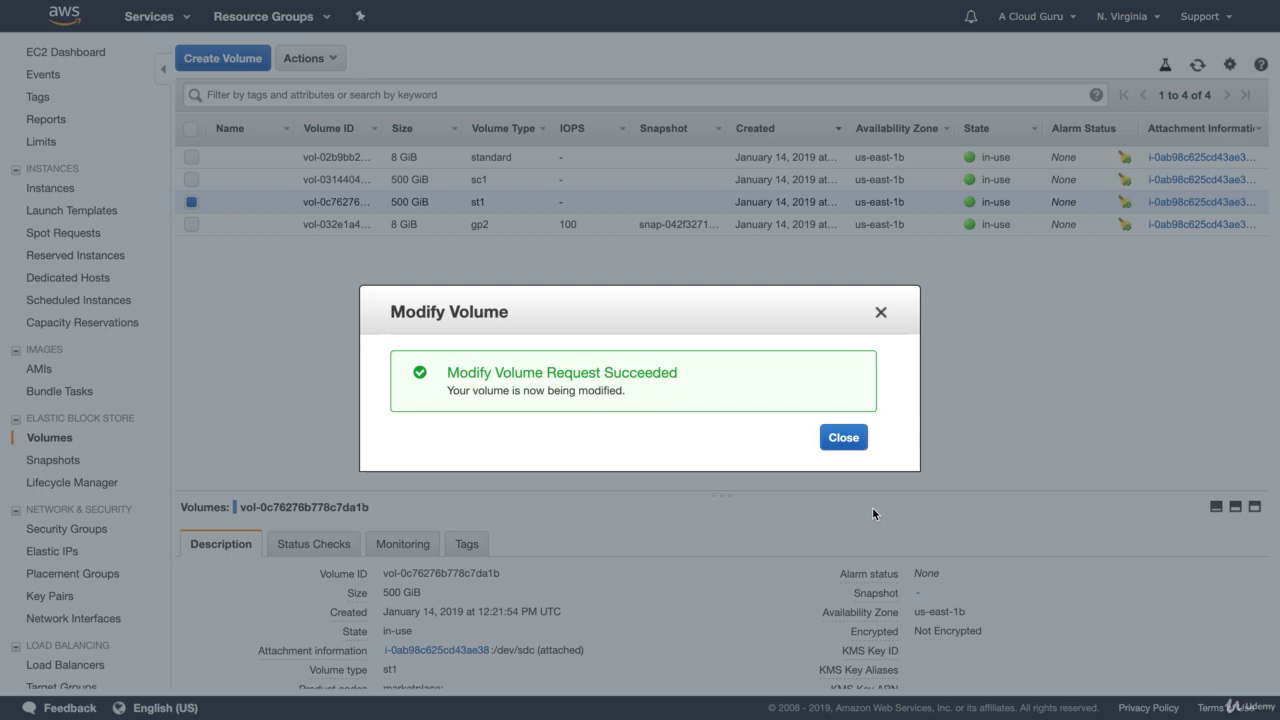
pyautogui.click(843, 438)
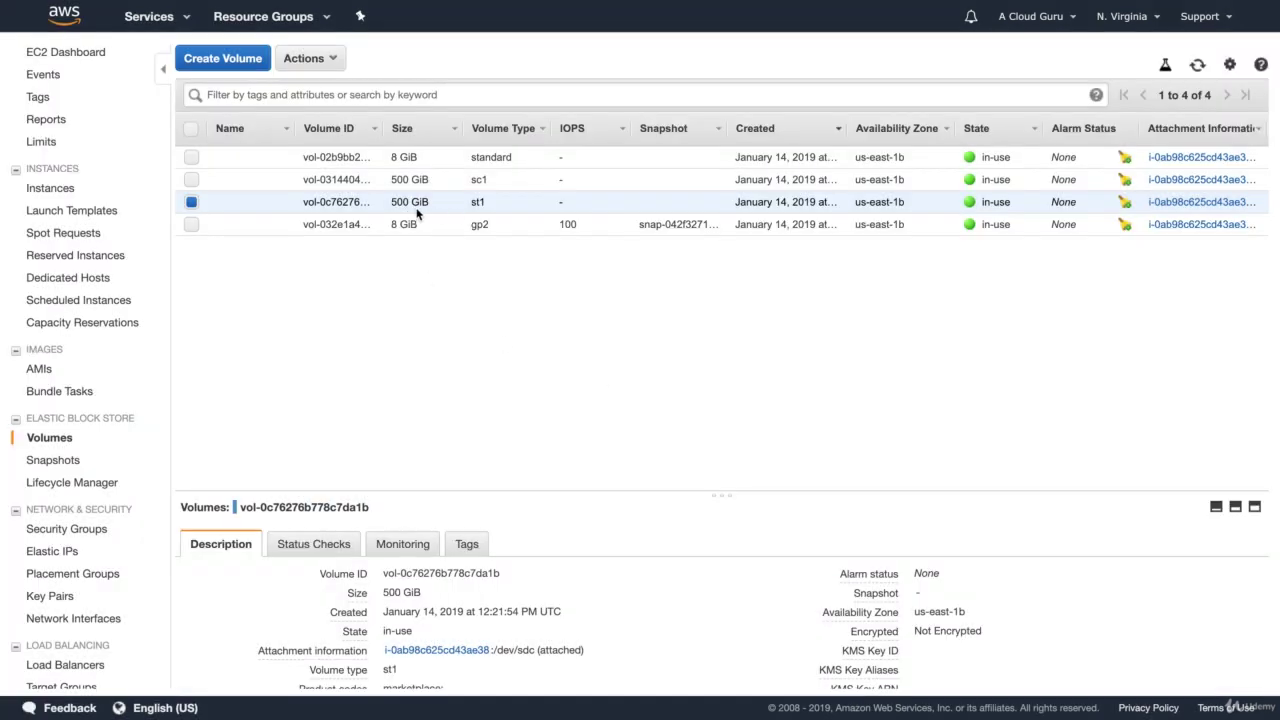
# Select only the gp2 root volume and widen the Snapshot column to show the full snapshot ID.
pyautogui.click(190, 180)
pyautogui.click(192, 201)
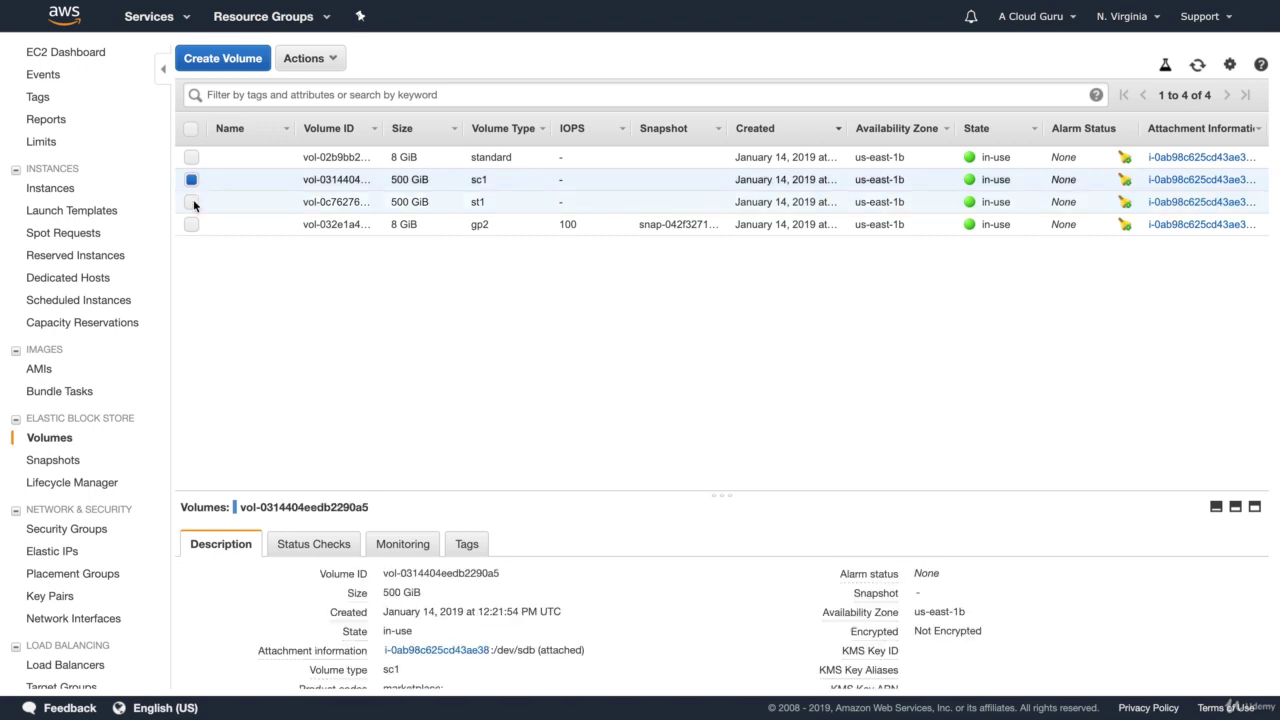
pyautogui.click(191, 180)
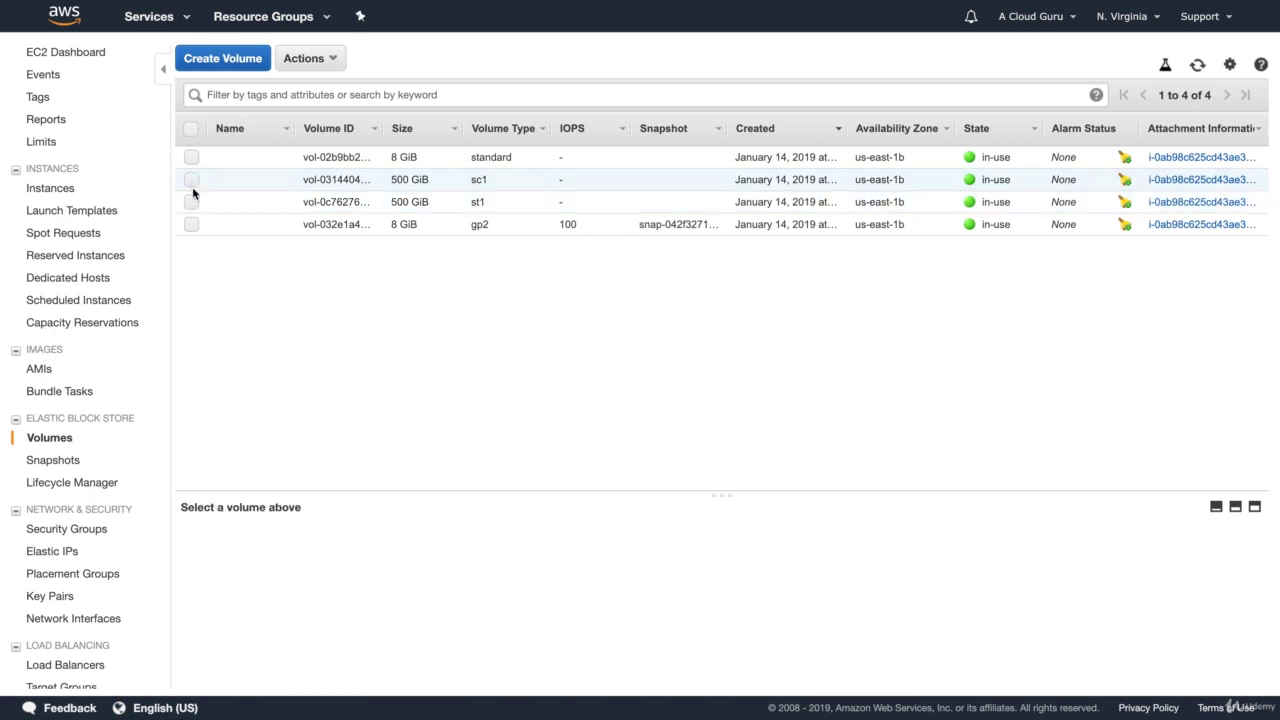
pyautogui.click(191, 224)
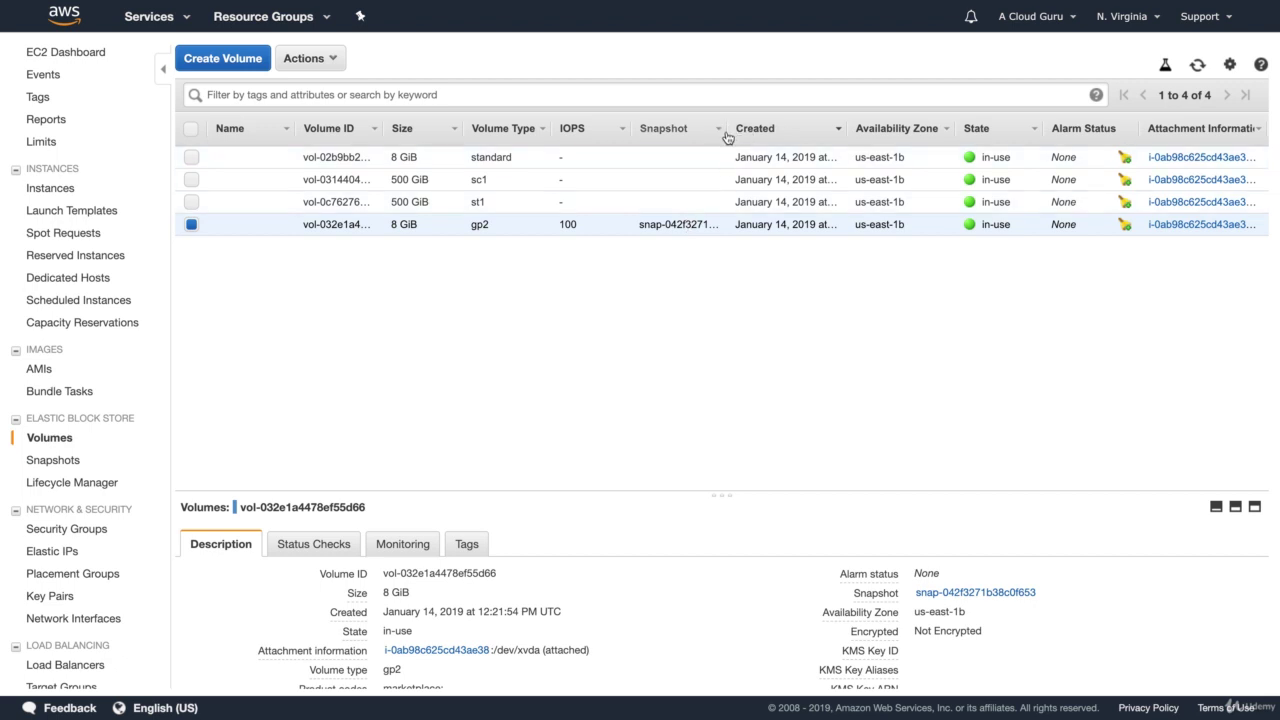
pyautogui.moveTo(724, 133); pyautogui.dragTo(789, 129)
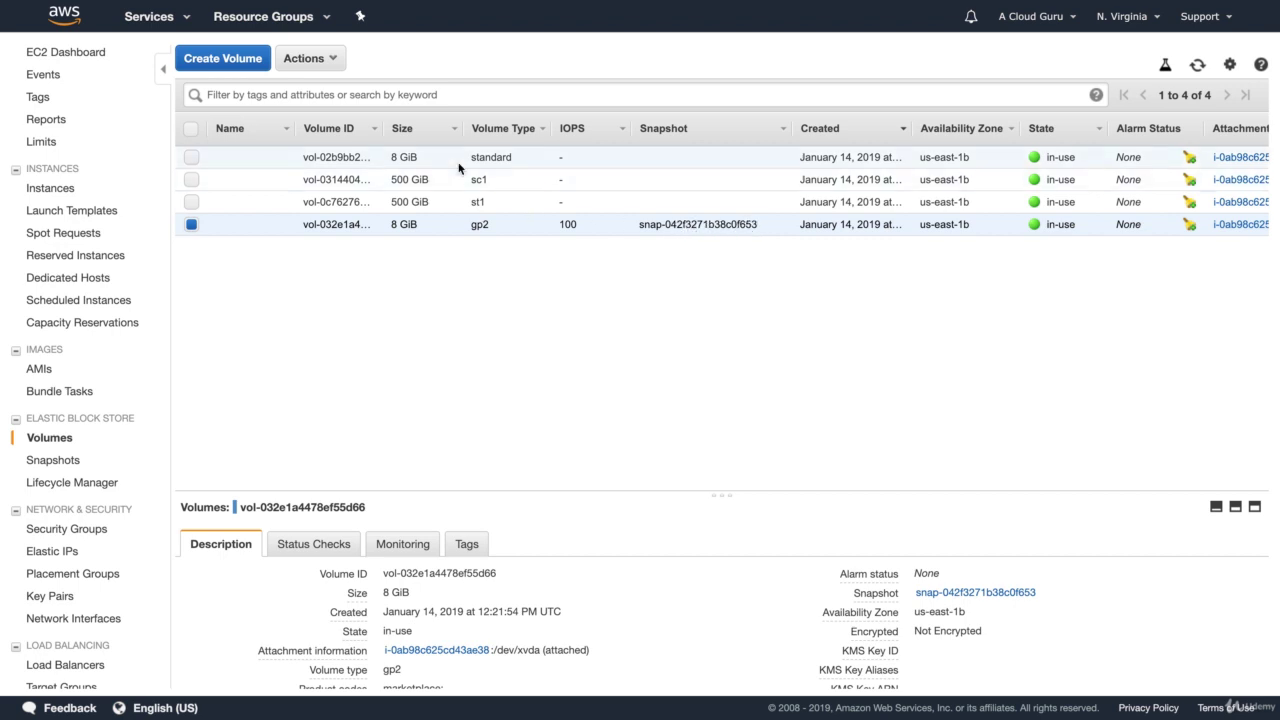
# Modify the root volume's type to Provisioned IOPS SSD (io1), leaving its size at 8 GiB and IOPS at 100.
pyautogui.click(333, 58)
pyautogui.click(330, 87)
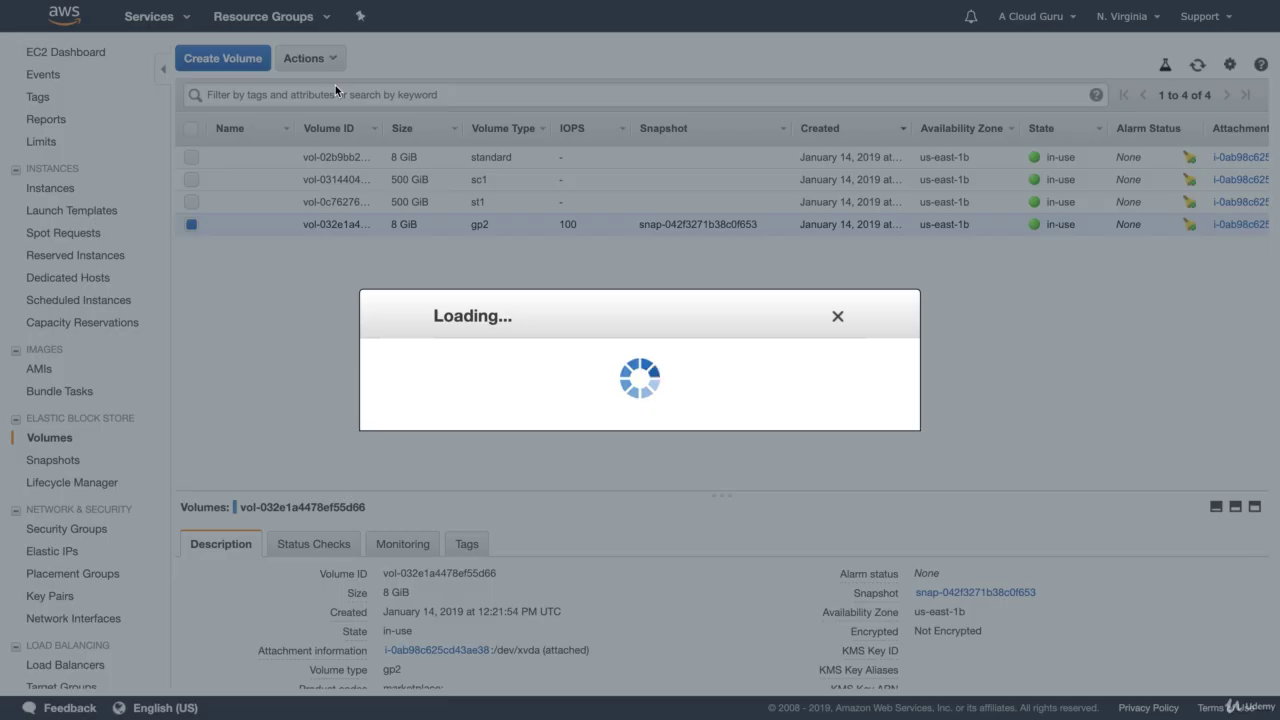
pyautogui.click(617, 421)
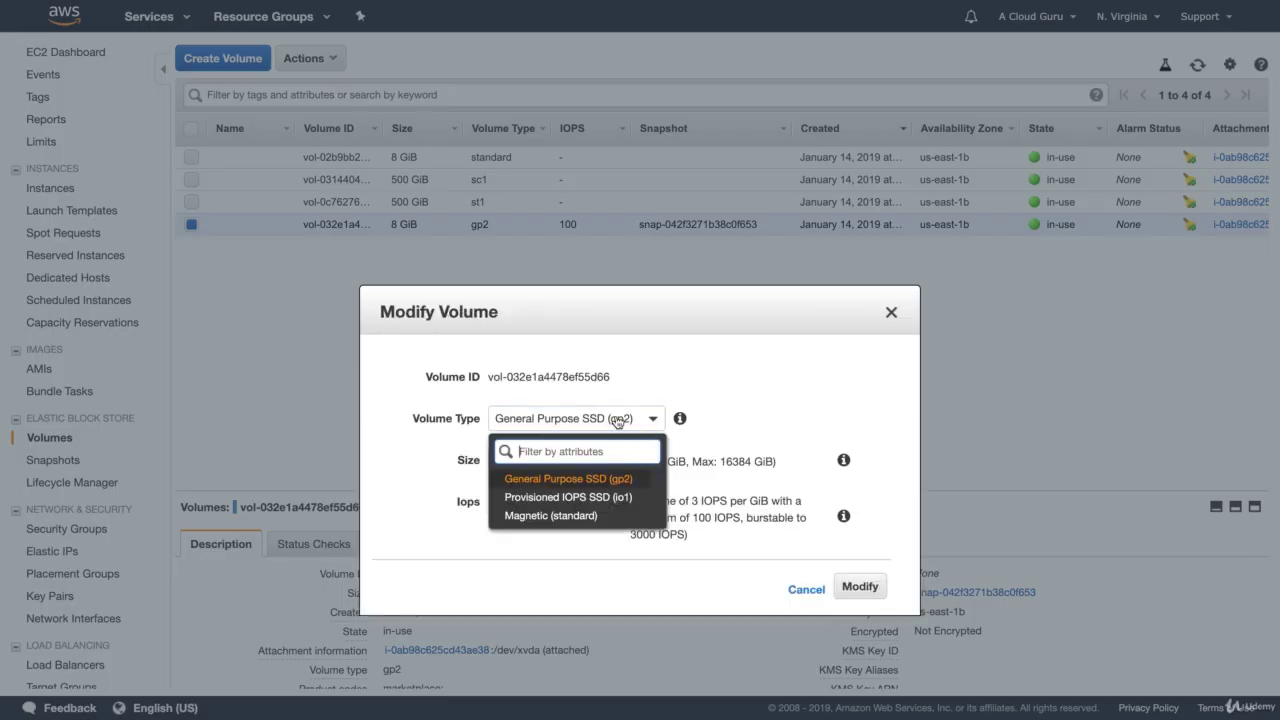
pyautogui.click(587, 497)
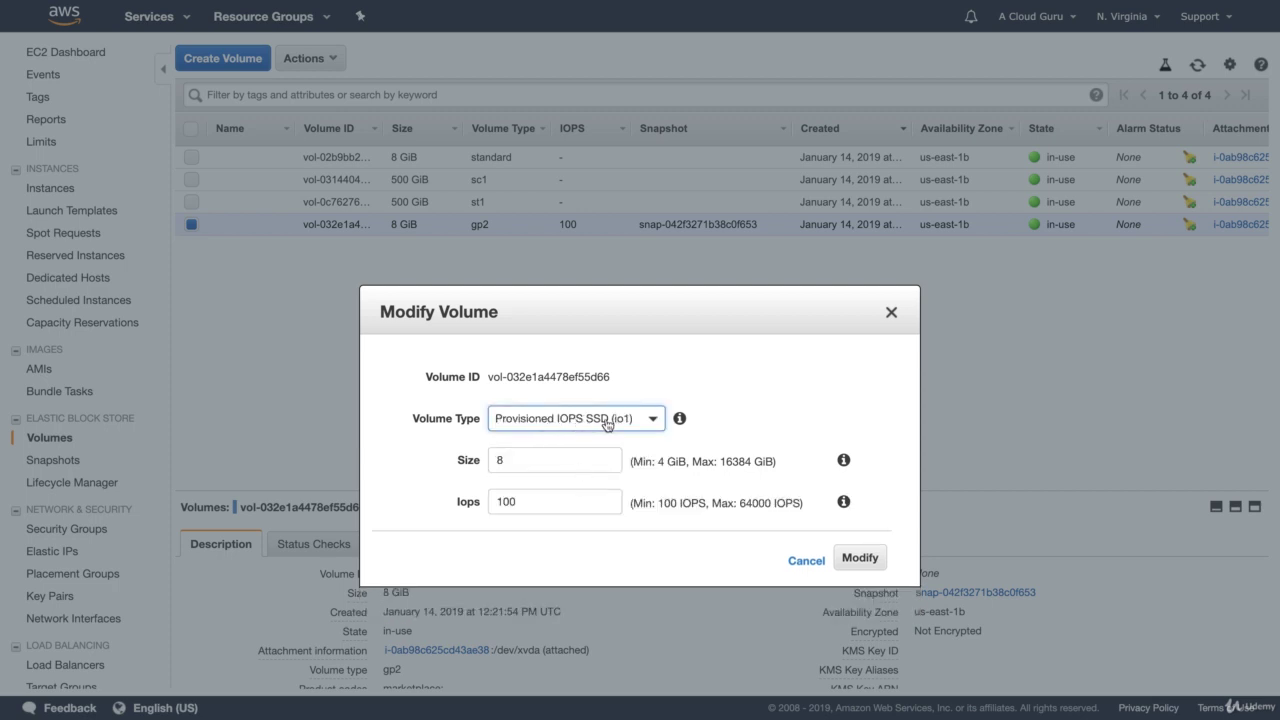
pyautogui.click(866, 561)
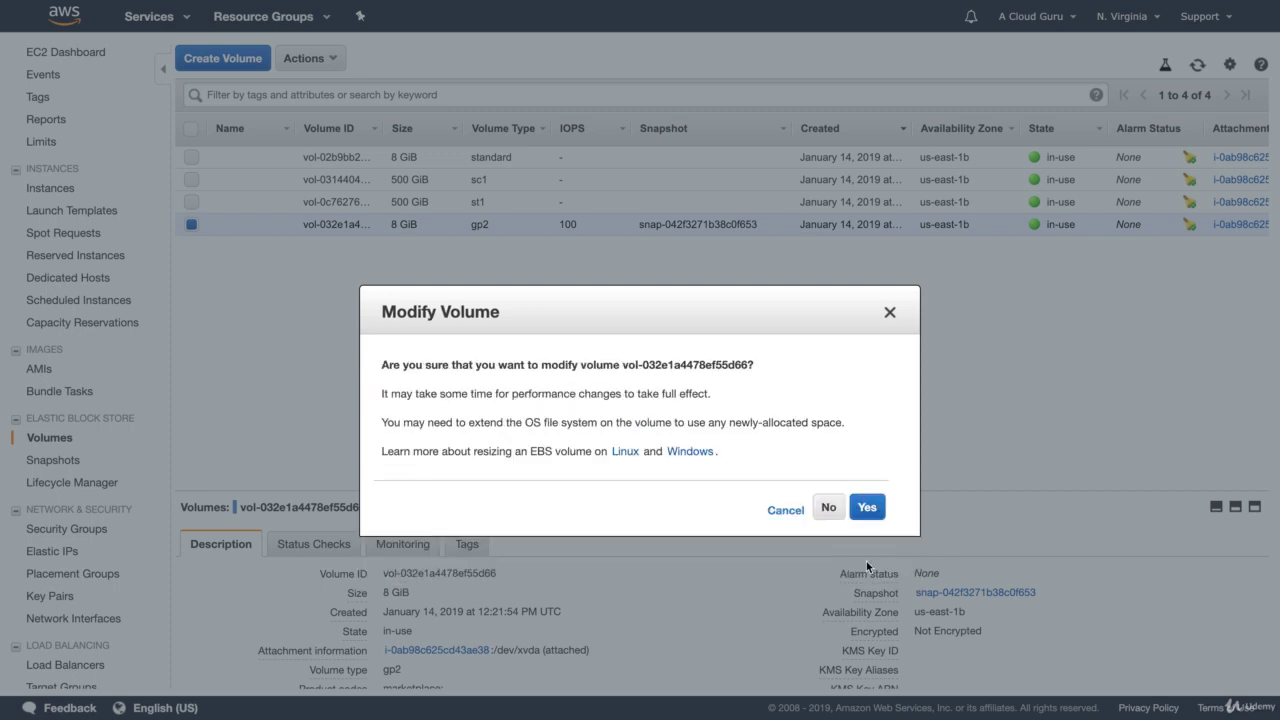
pyautogui.click(866, 506)
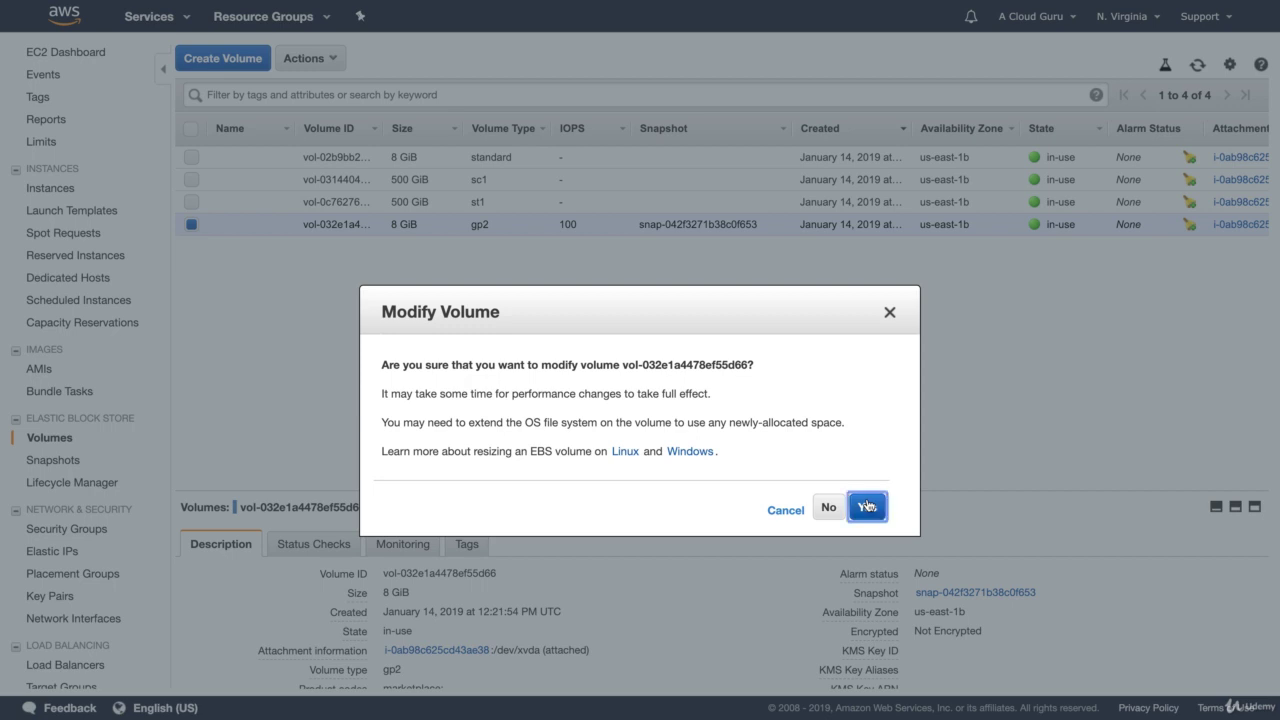
pyautogui.click(849, 440)
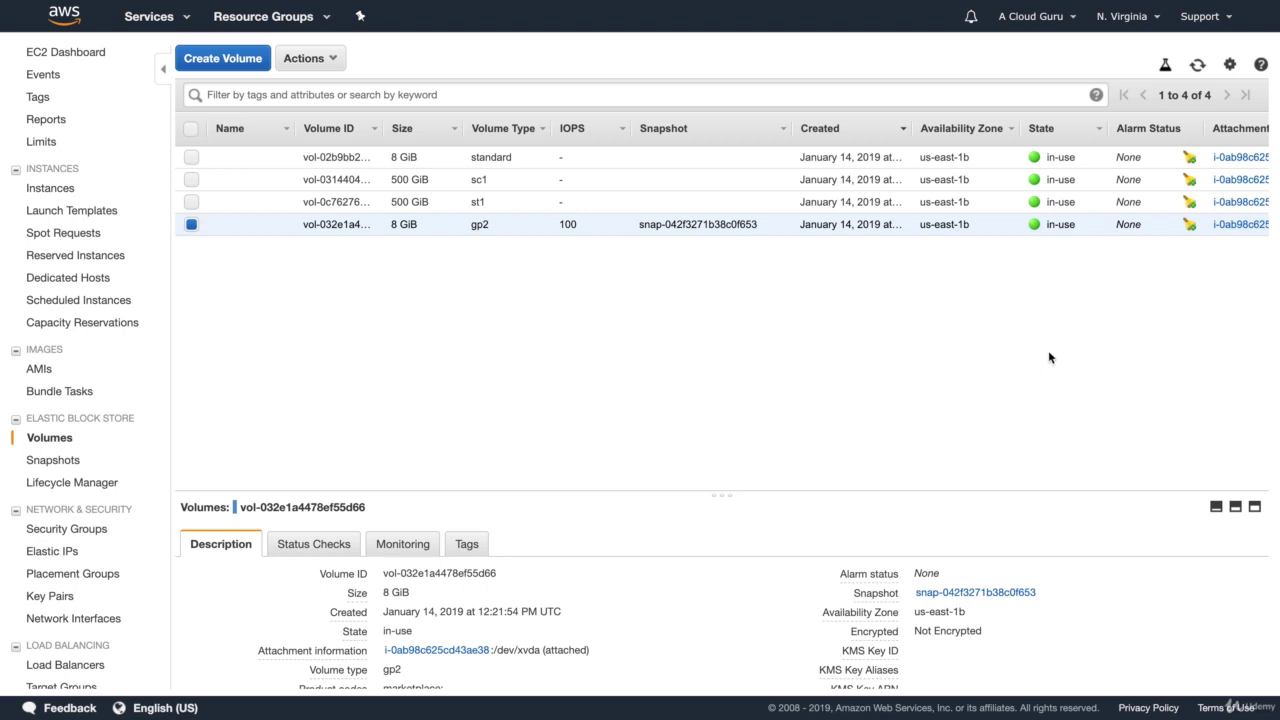
# Refresh the volumes list and check the modified volumes' details.
pyautogui.click(1197, 65)
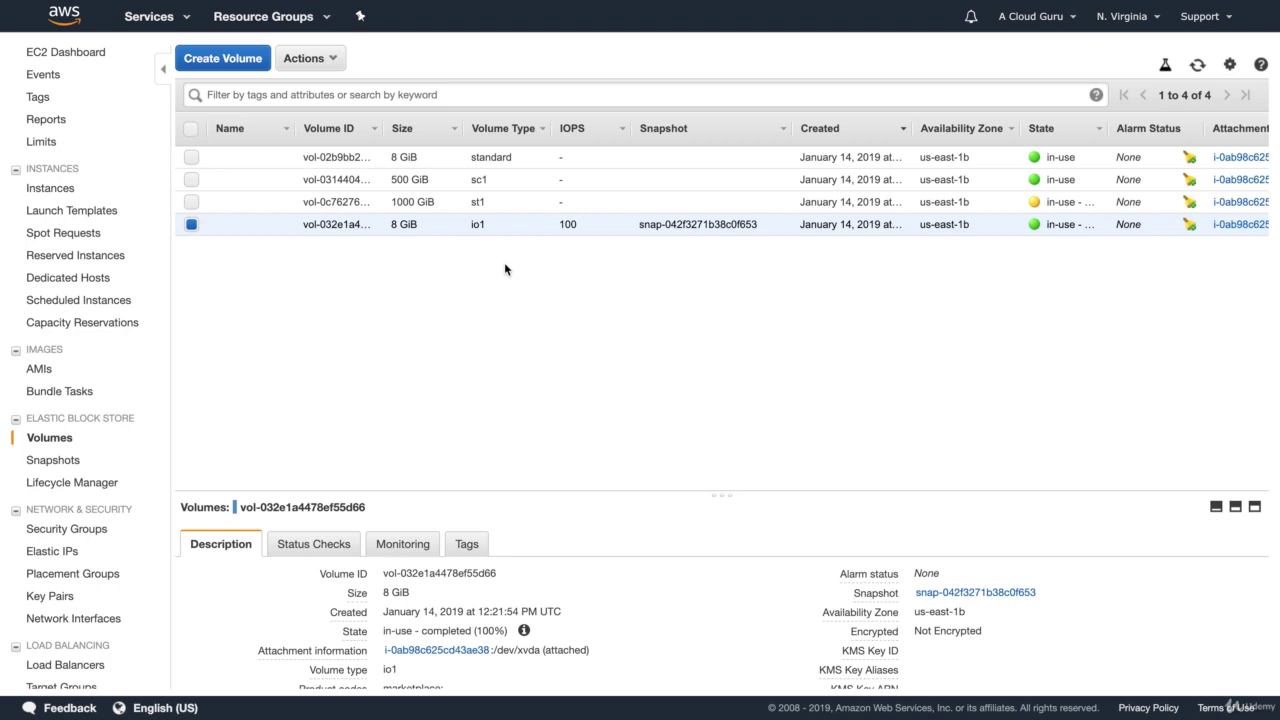
pyautogui.scroll(-1, 508, 400)
pyautogui.scroll(-2, 540, 578)
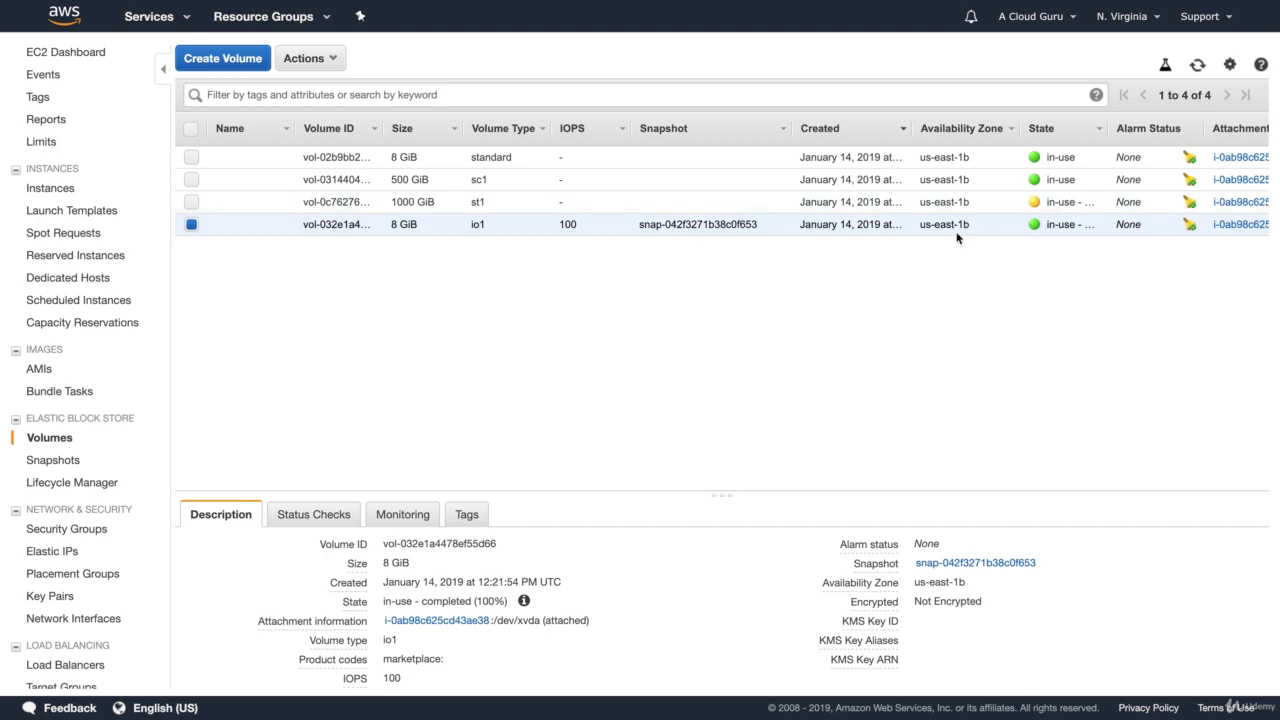
# Create a snapshot of the io1 root volume with the description MyEC2Snap2019 and no tags.
pyautogui.click(321, 64)
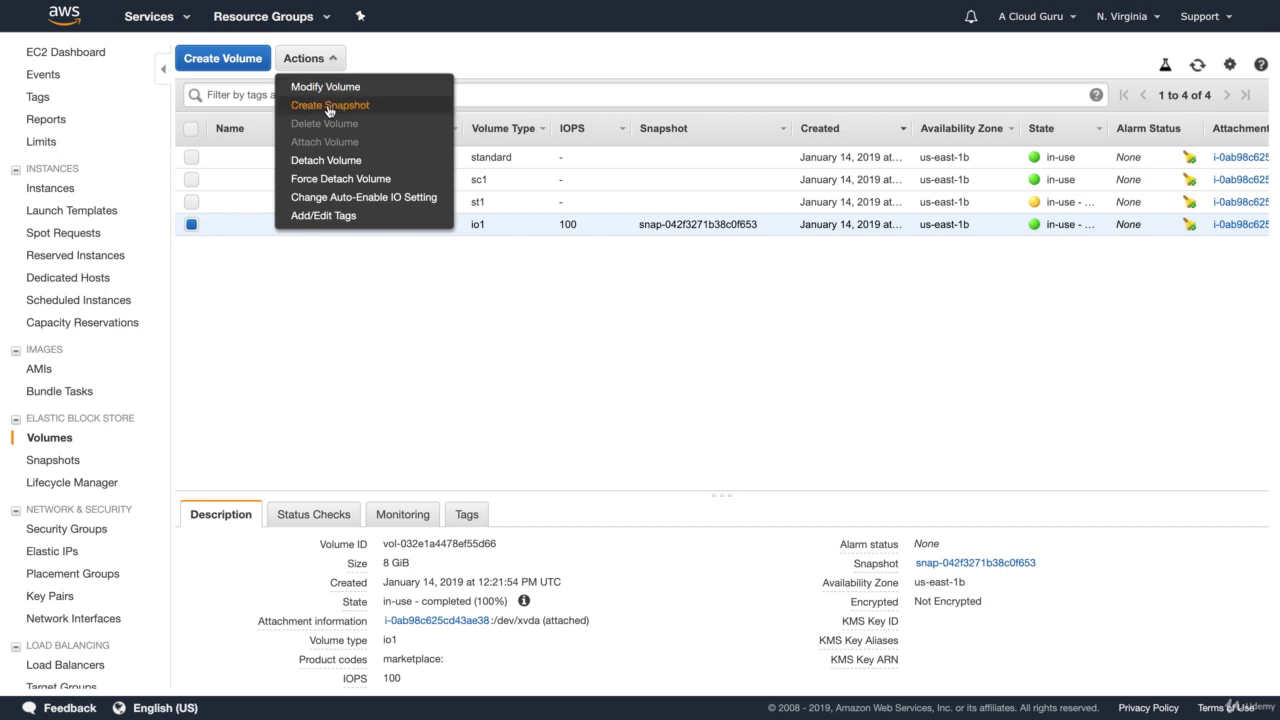
pyautogui.click(329, 106)
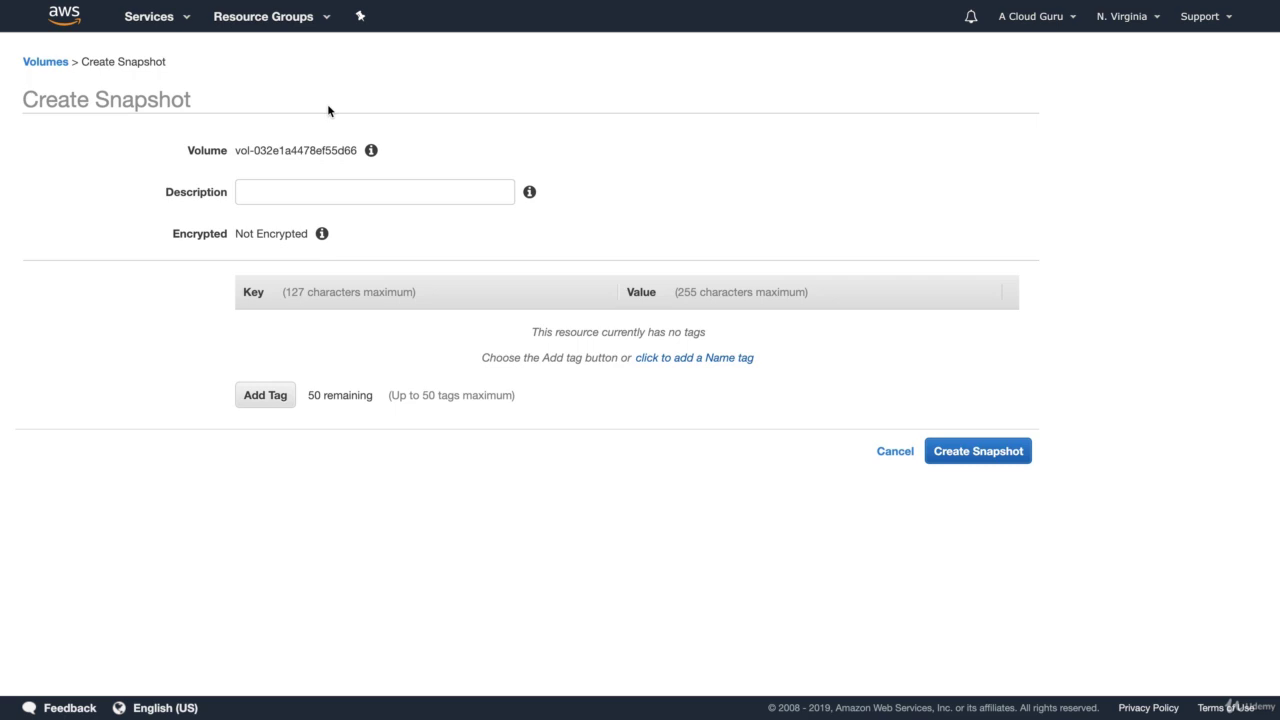
pyautogui.click(281, 193)
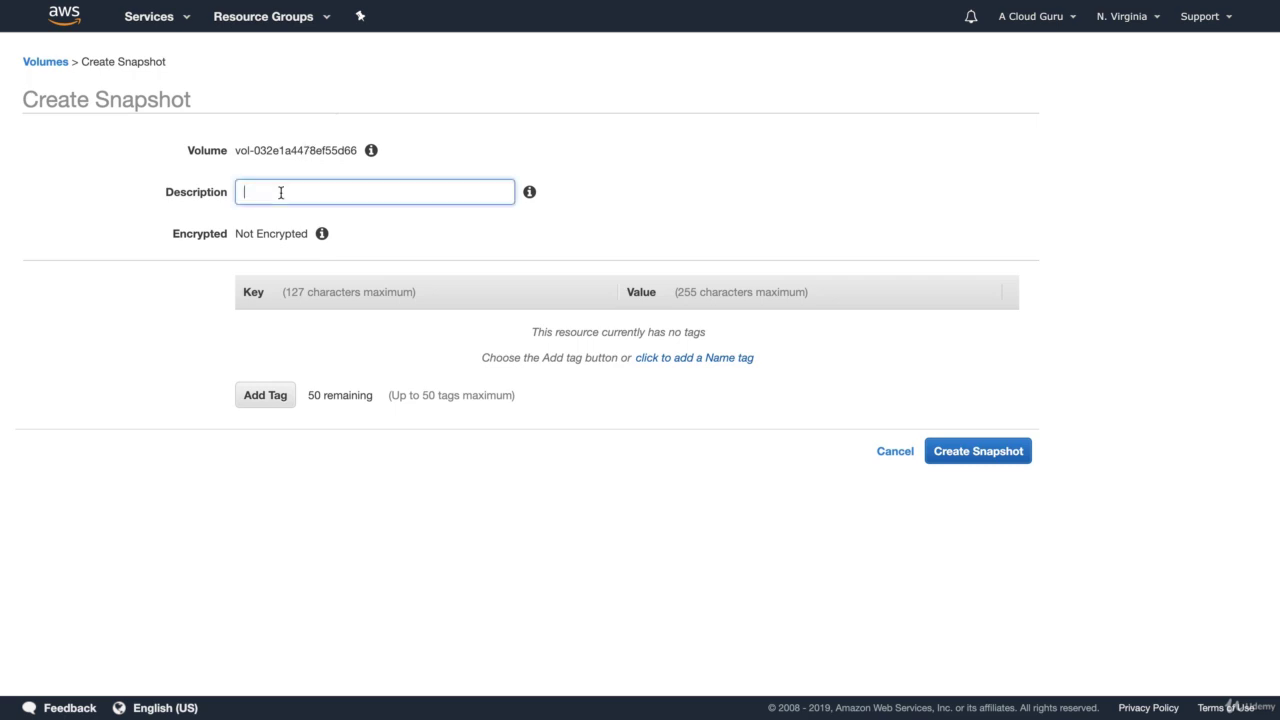
pyautogui.write('MyEC2Snap2019')
pyautogui.click(689, 217)
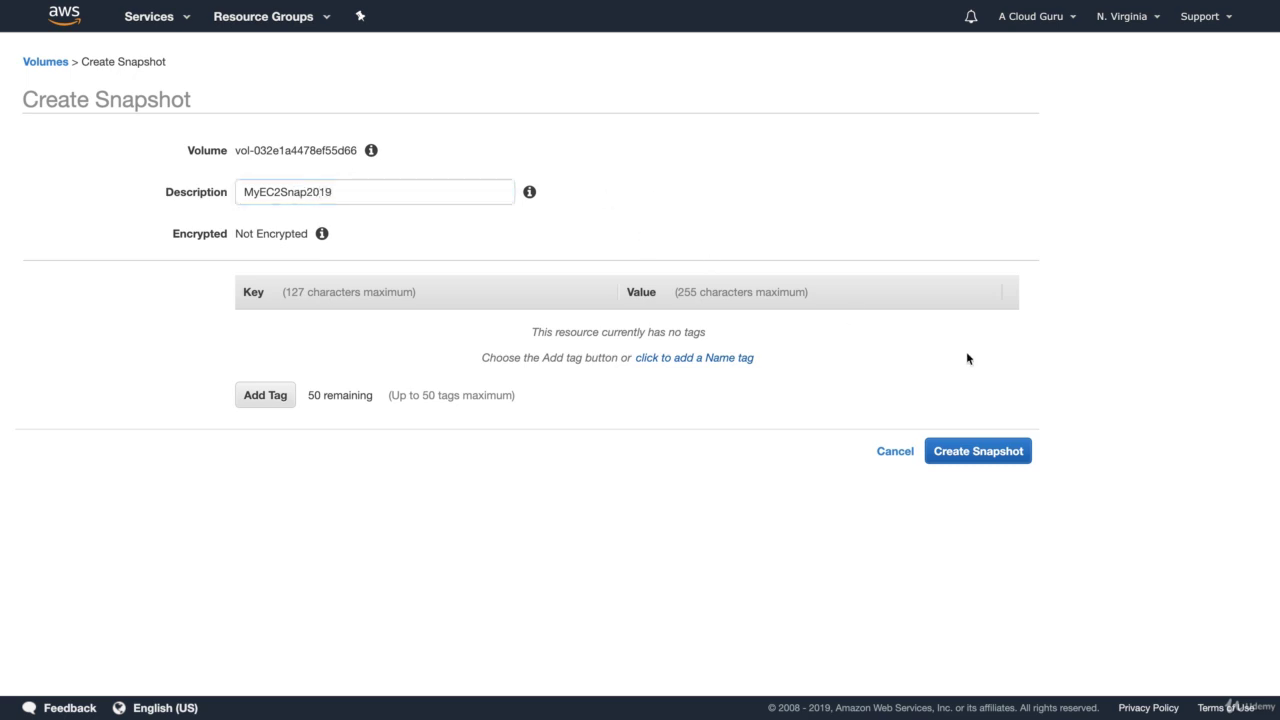
pyautogui.click(990, 455)
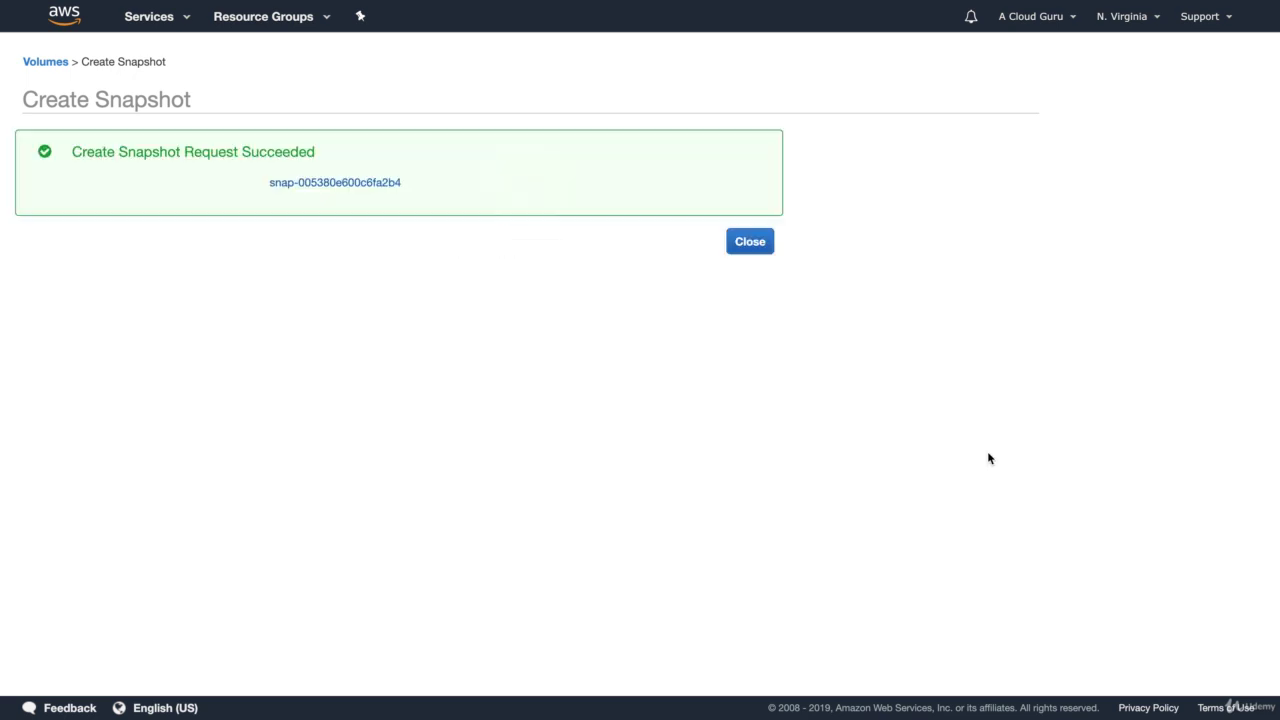
pyautogui.click(768, 245)
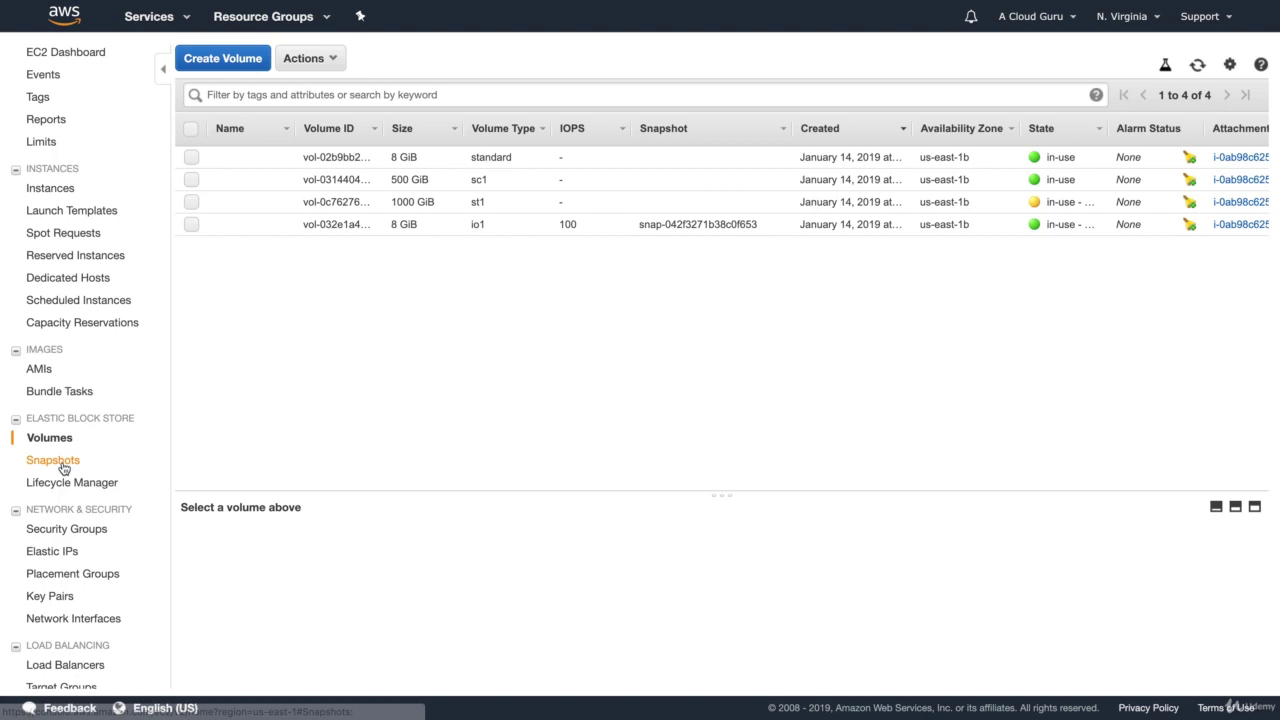
# Start creating an image from the MyEC2Snap2019 snapshot and name it MyEC2Image.
pyautogui.click(50, 465)
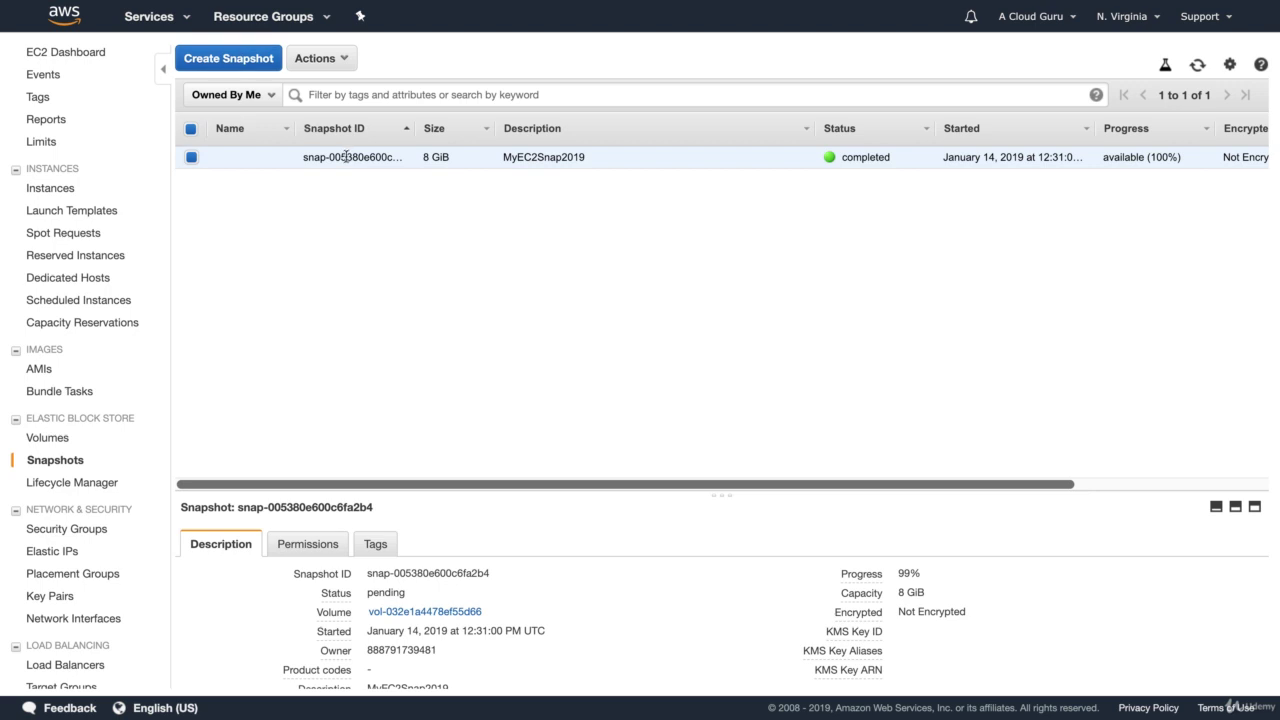
pyautogui.click(322, 58)
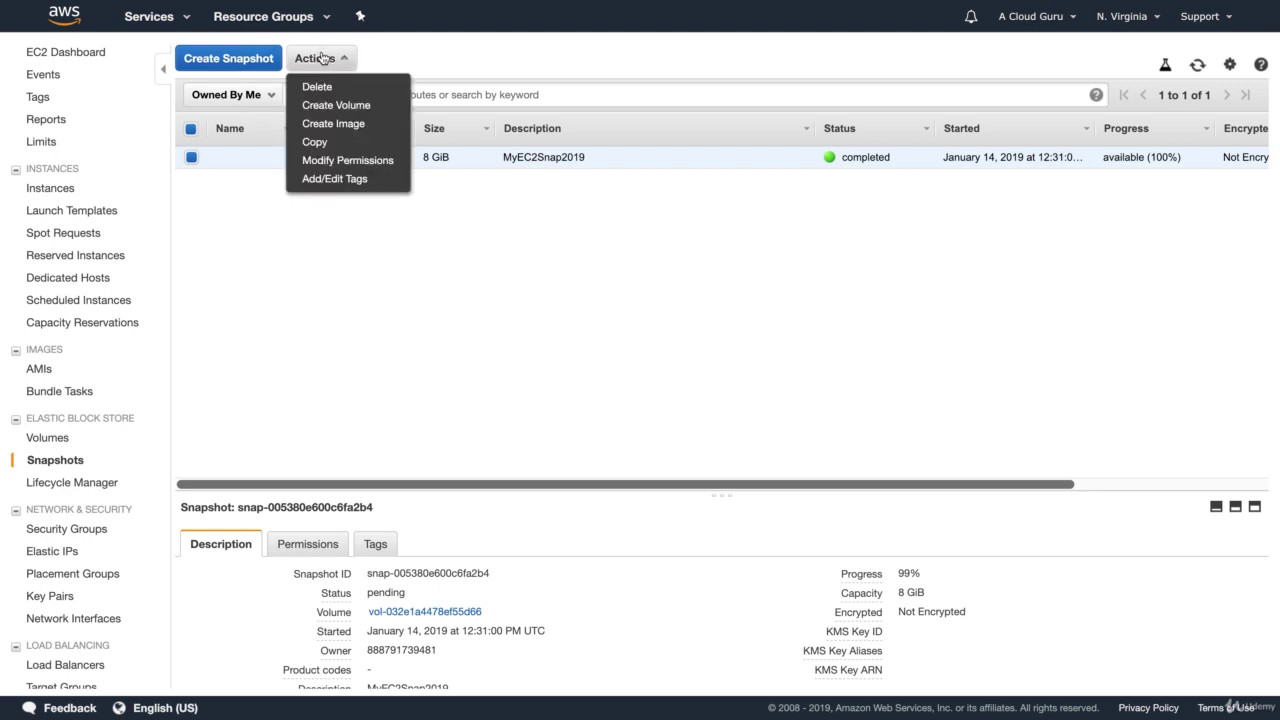
pyautogui.click(330, 126)
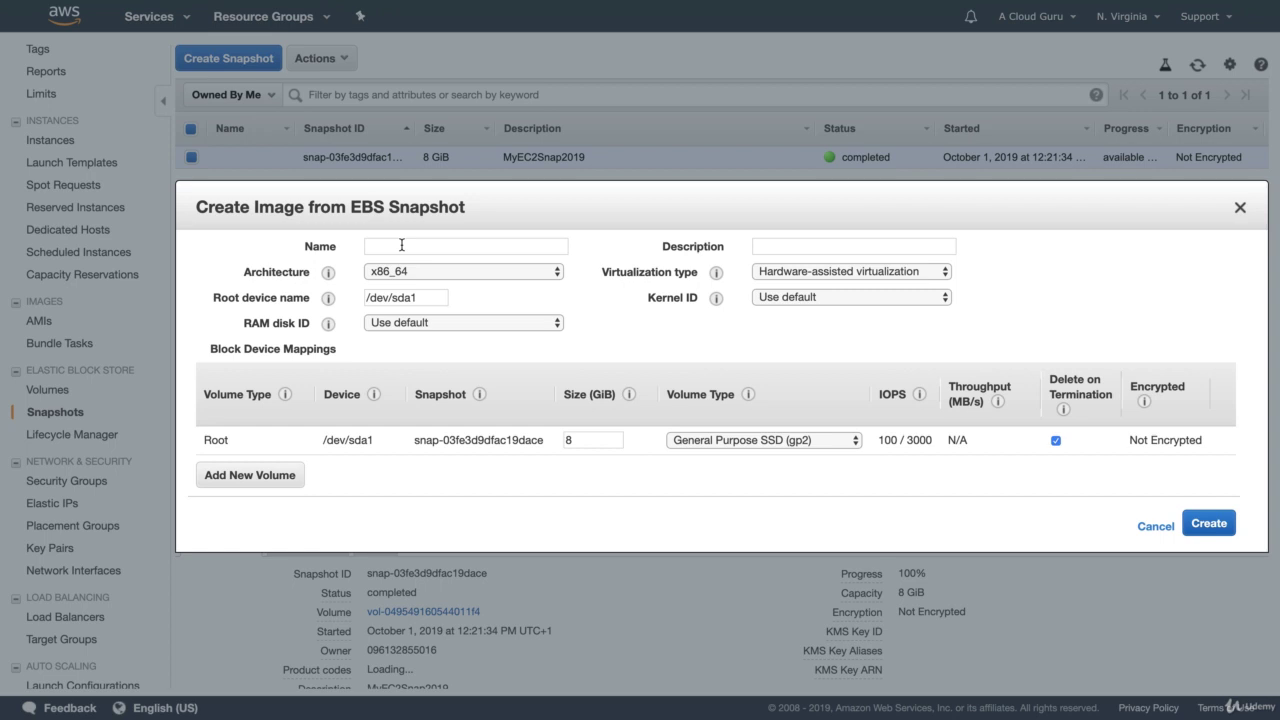
pyautogui.click(401, 245)
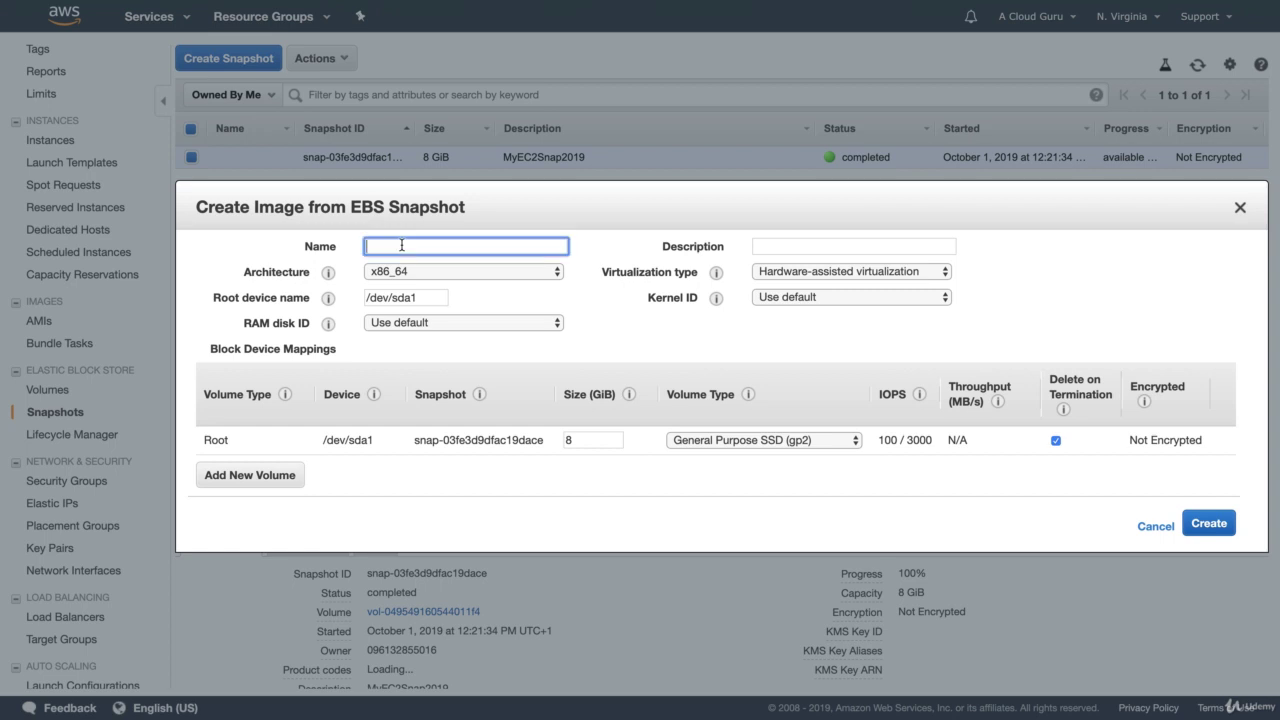
pyautogui.write('MyEC2Image')
# Keep Hardware-assisted virtualization as the image's virtualization type and create the image.
pyautogui.moveTo(715, 272)
pyautogui.click(783, 278)
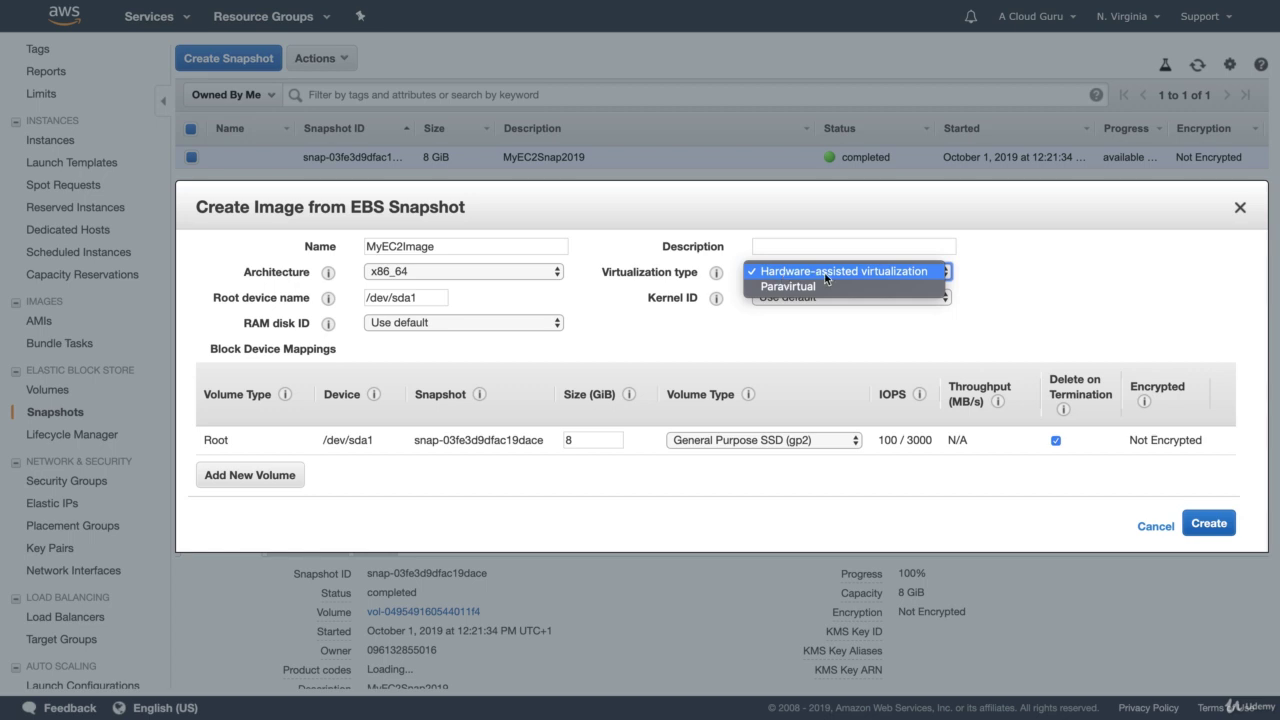
pyautogui.click(815, 274)
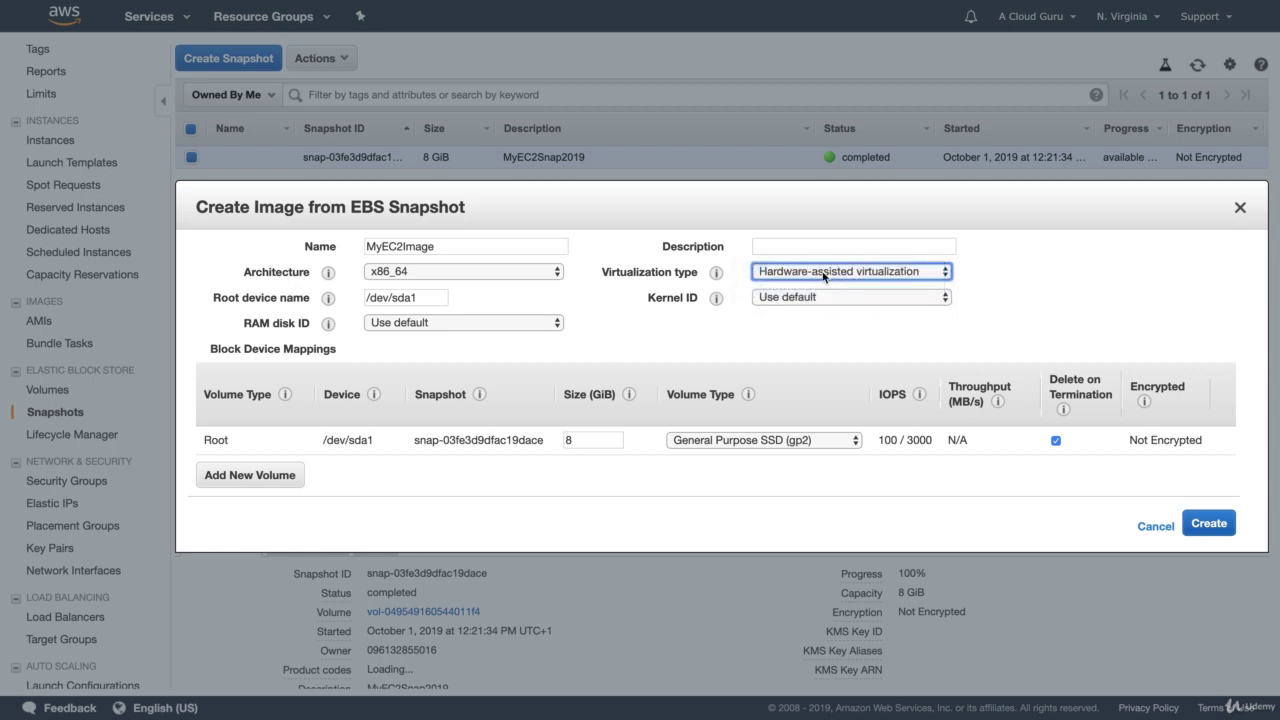
pyautogui.click(1075, 277)
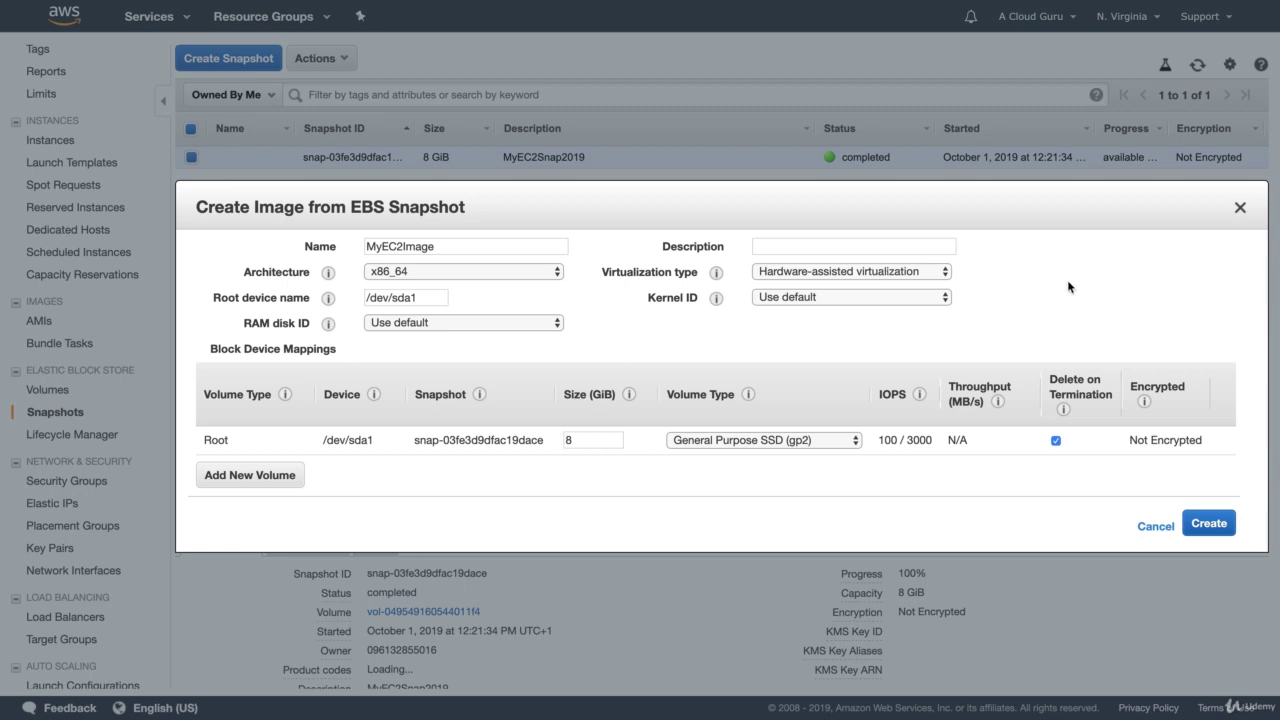
pyautogui.click(1205, 530)
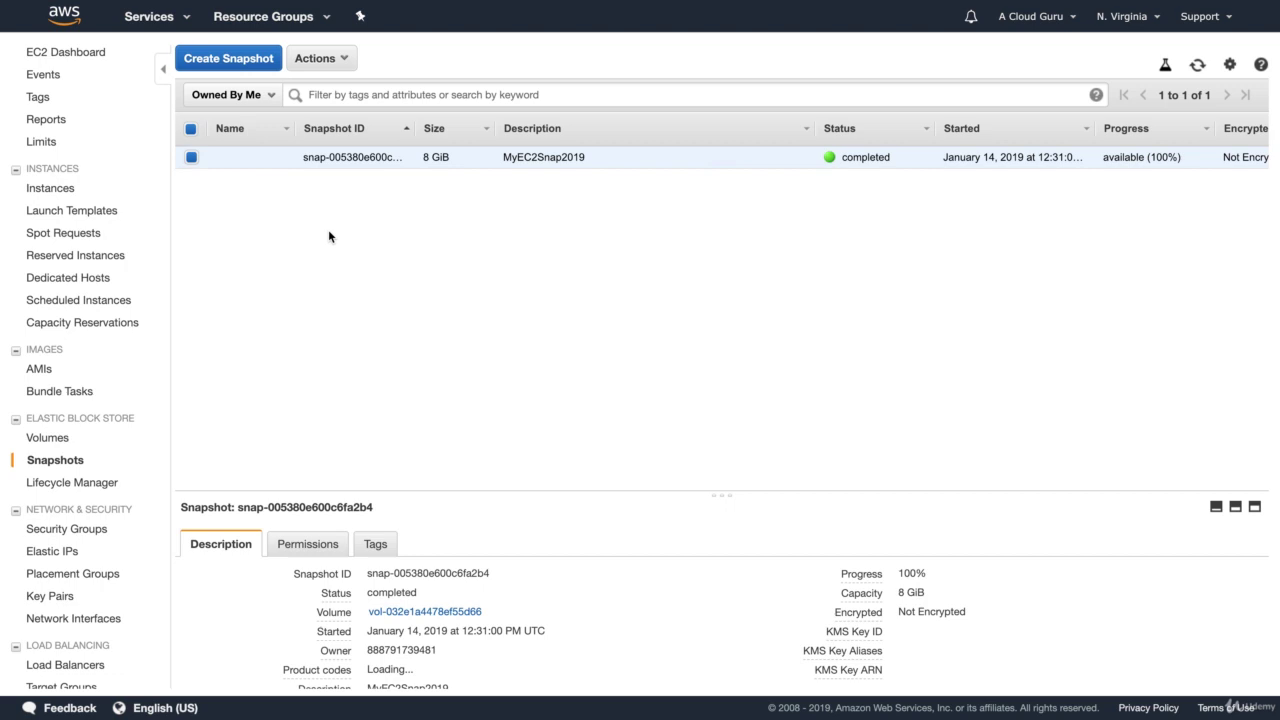
# Start launching a t1.micro instance from the MyEC2Image AMI and choose the default us-east-1a subnet.
pyautogui.click(40, 369)
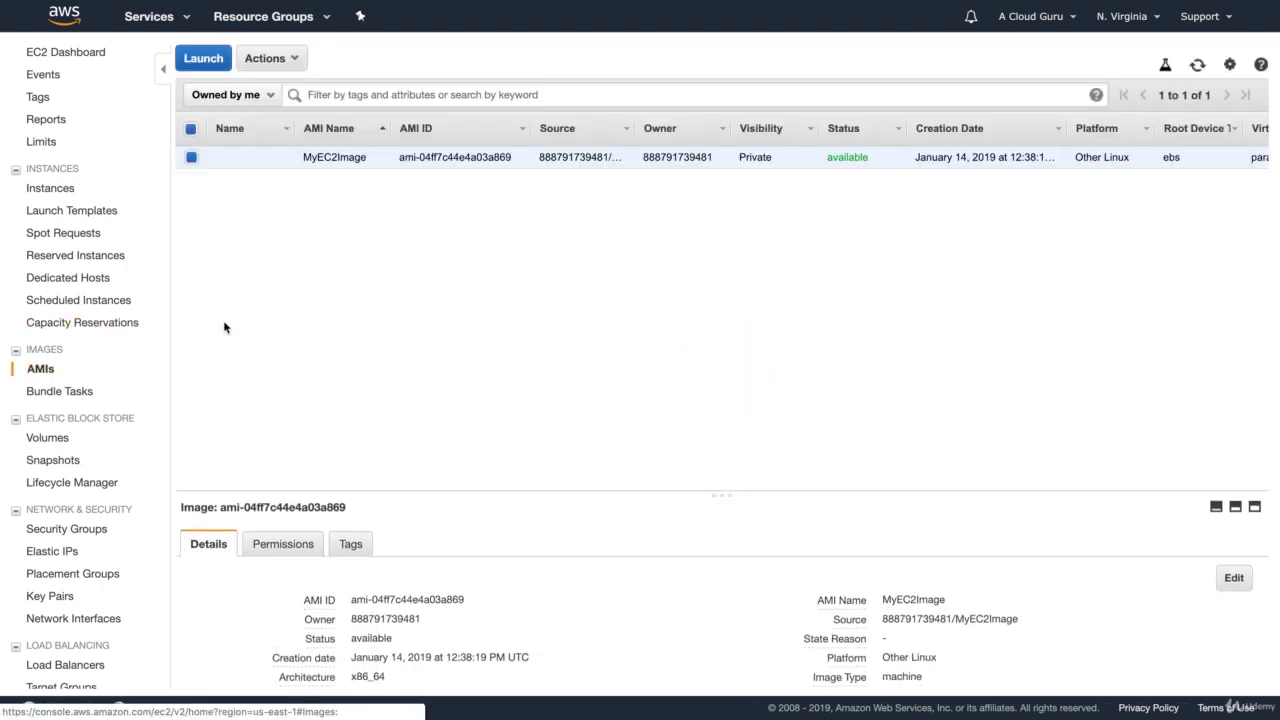
pyautogui.click(216, 60)
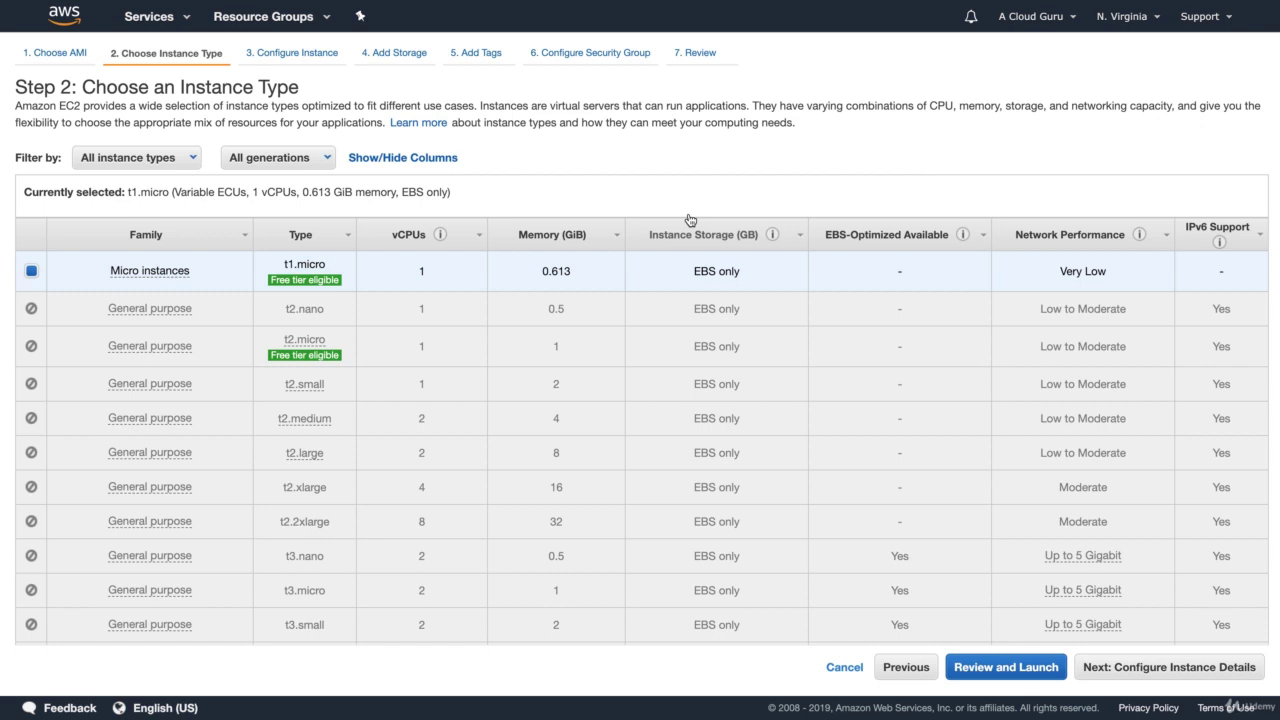
pyautogui.click(1190, 667)
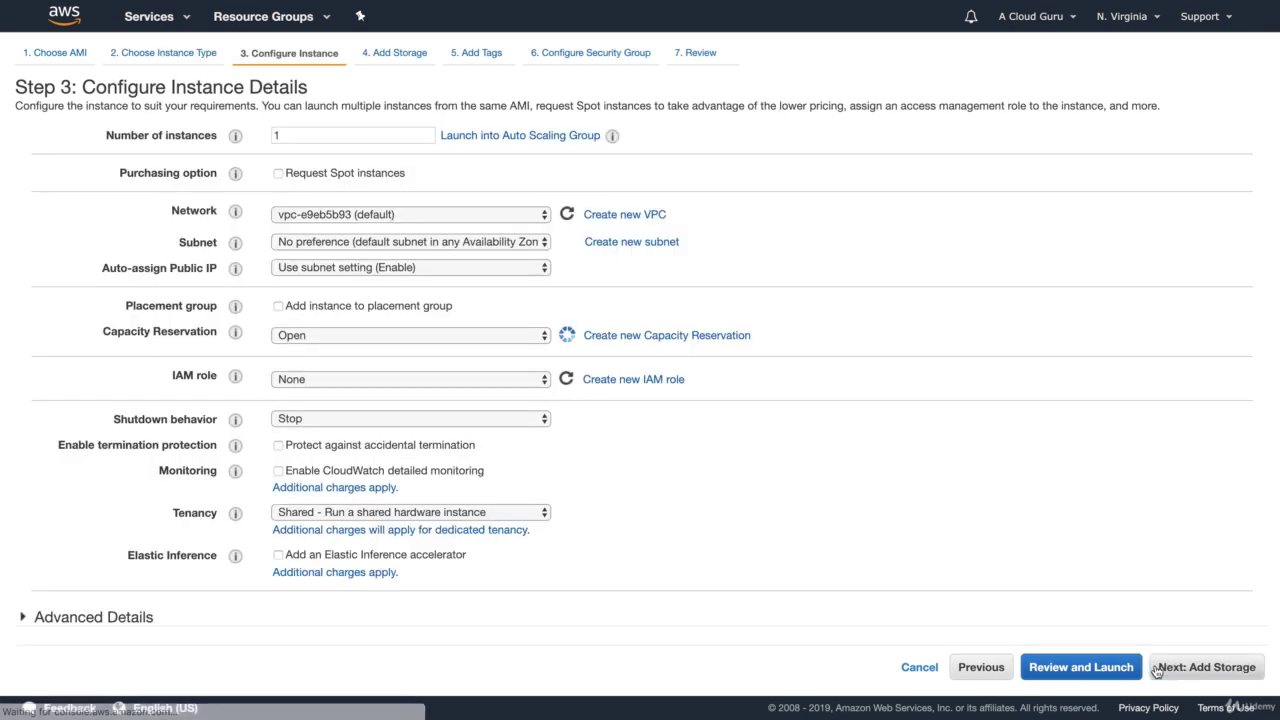
pyautogui.click(343, 245)
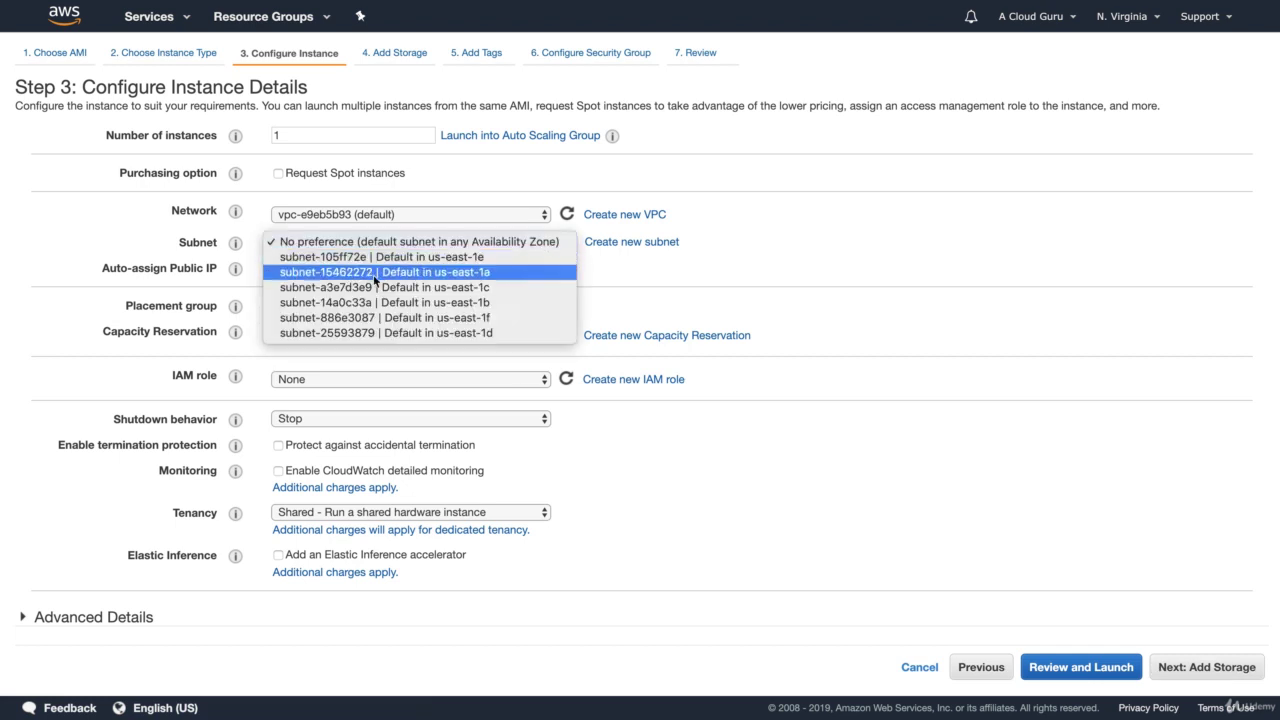
pyautogui.click(435, 271)
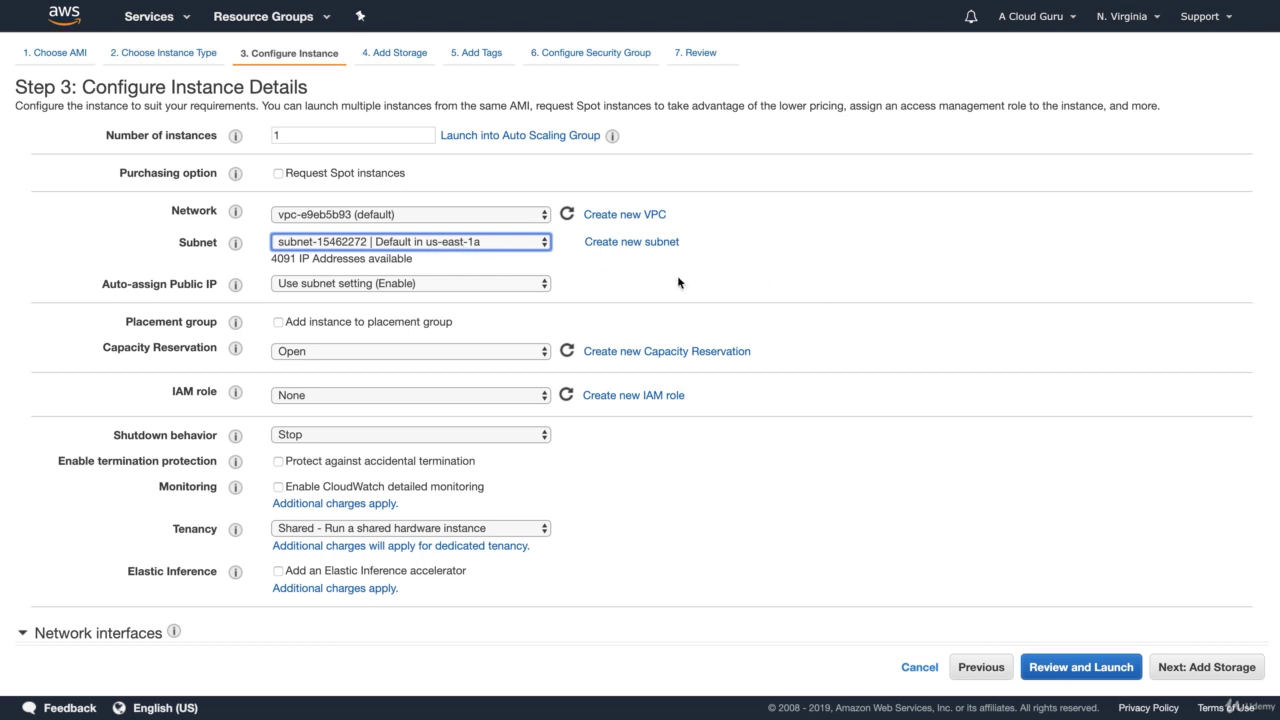
# Keep the default storage and no tags, and assign the existing WebDMZ security group to the new instance.
pyautogui.click(1203, 668)
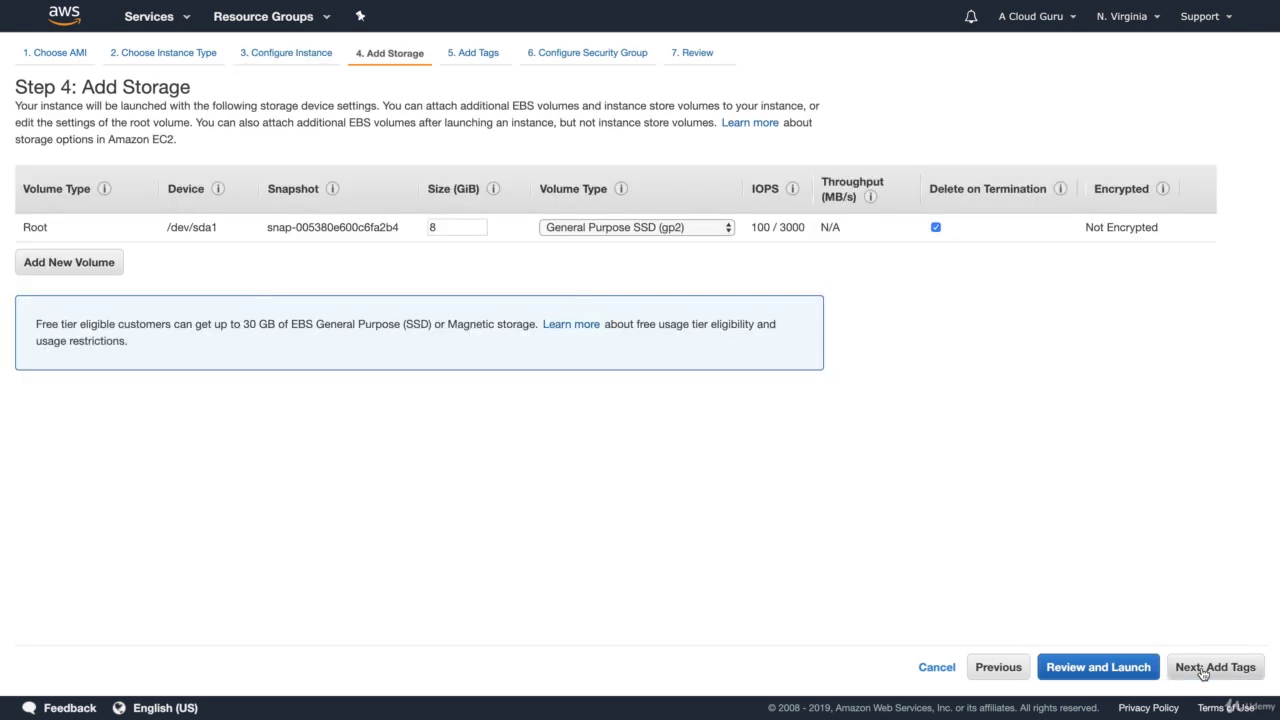
pyautogui.click(1214, 677)
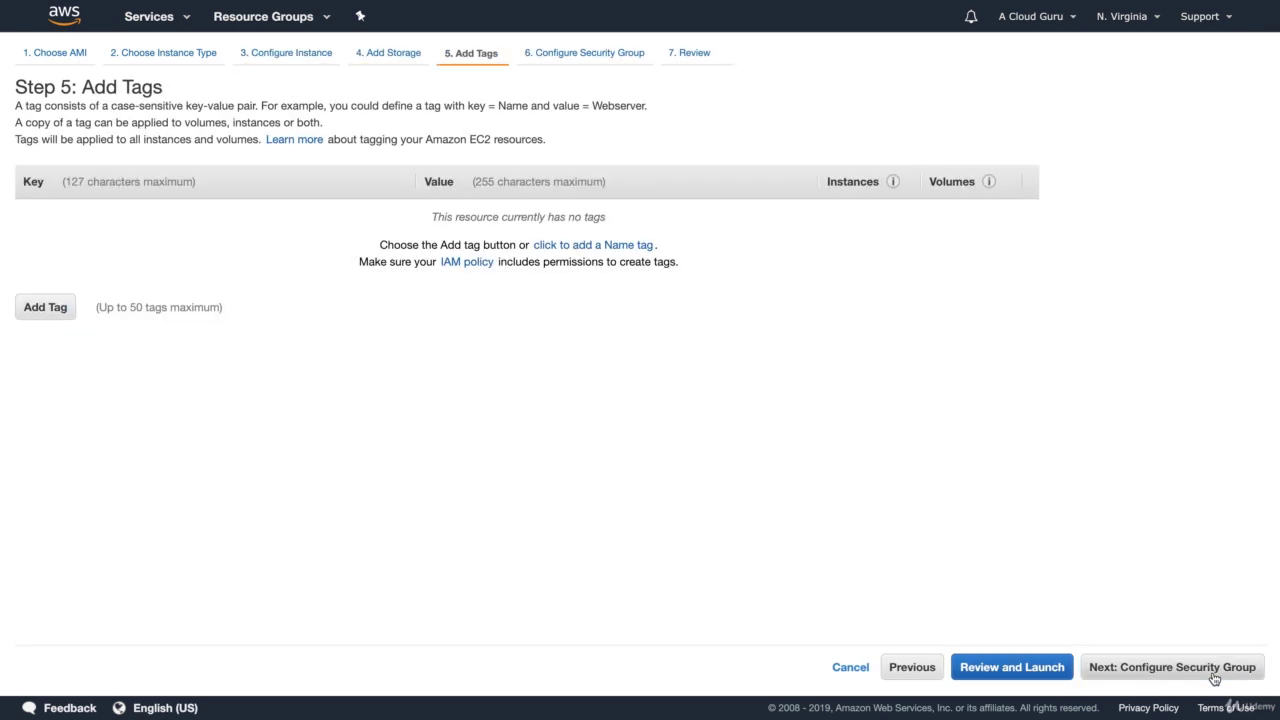
pyautogui.click(1214, 677)
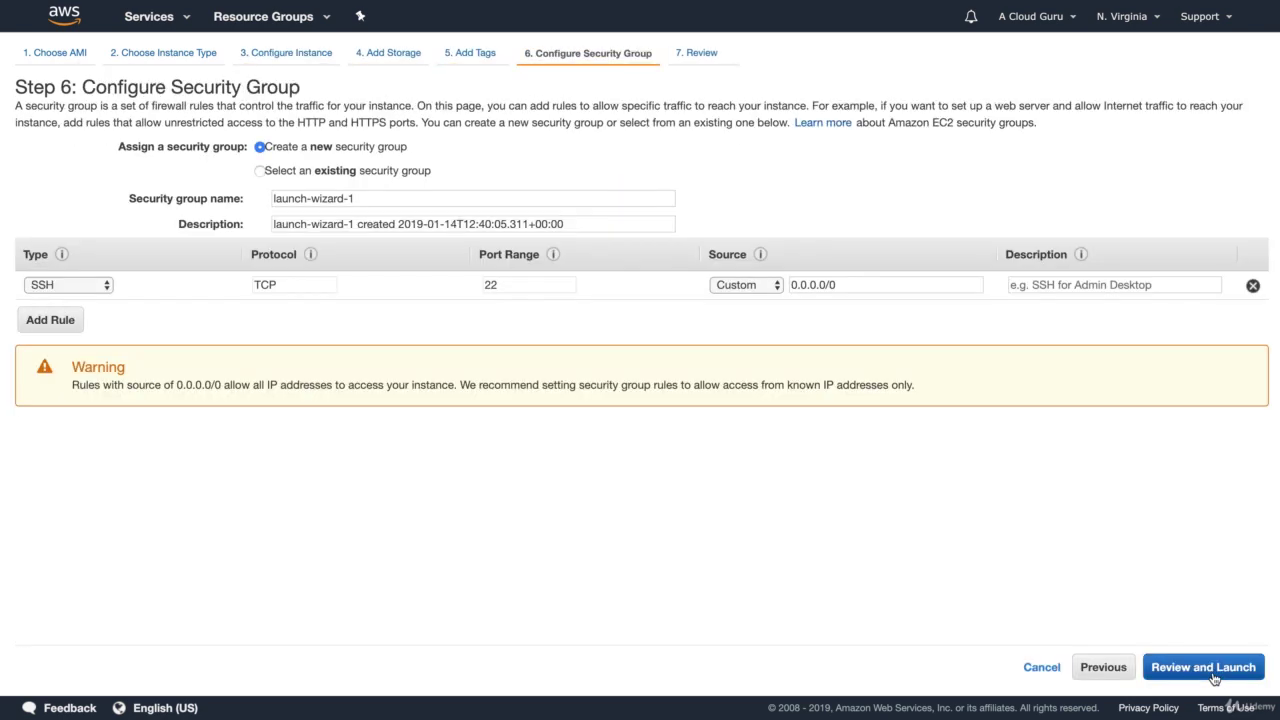
pyautogui.click(400, 172)
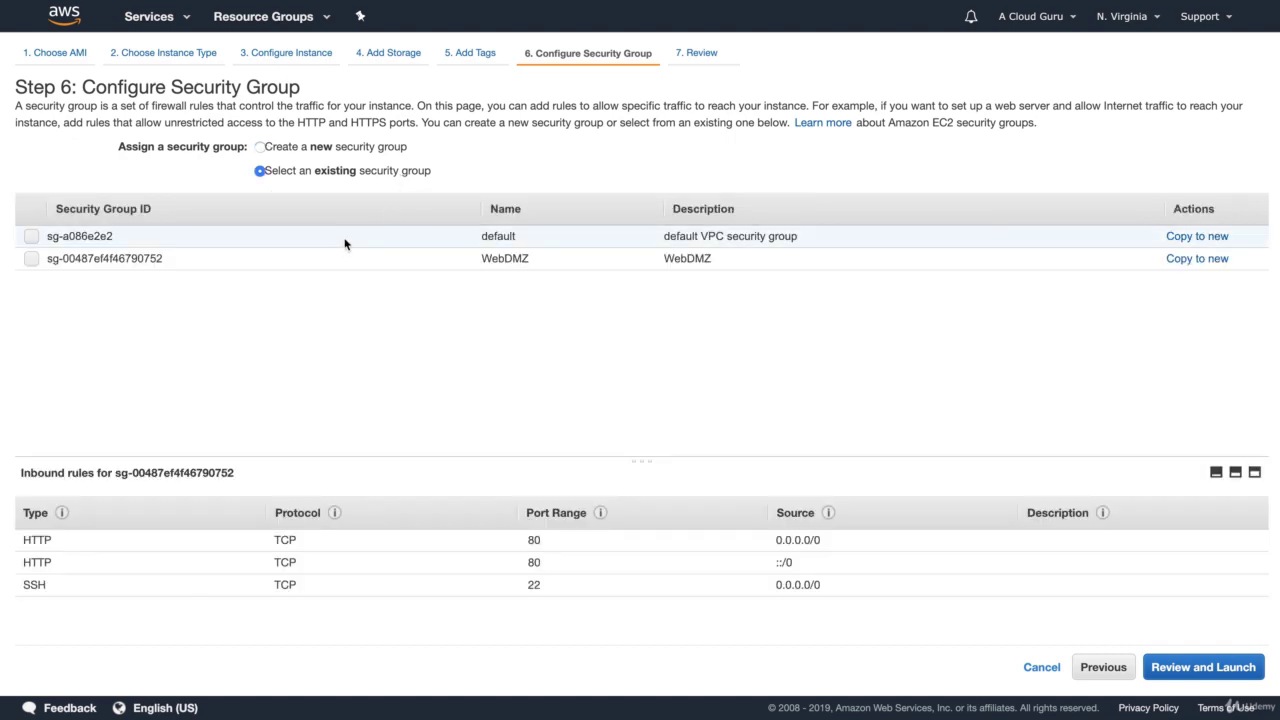
pyautogui.click(352, 262)
pyautogui.click(1195, 670)
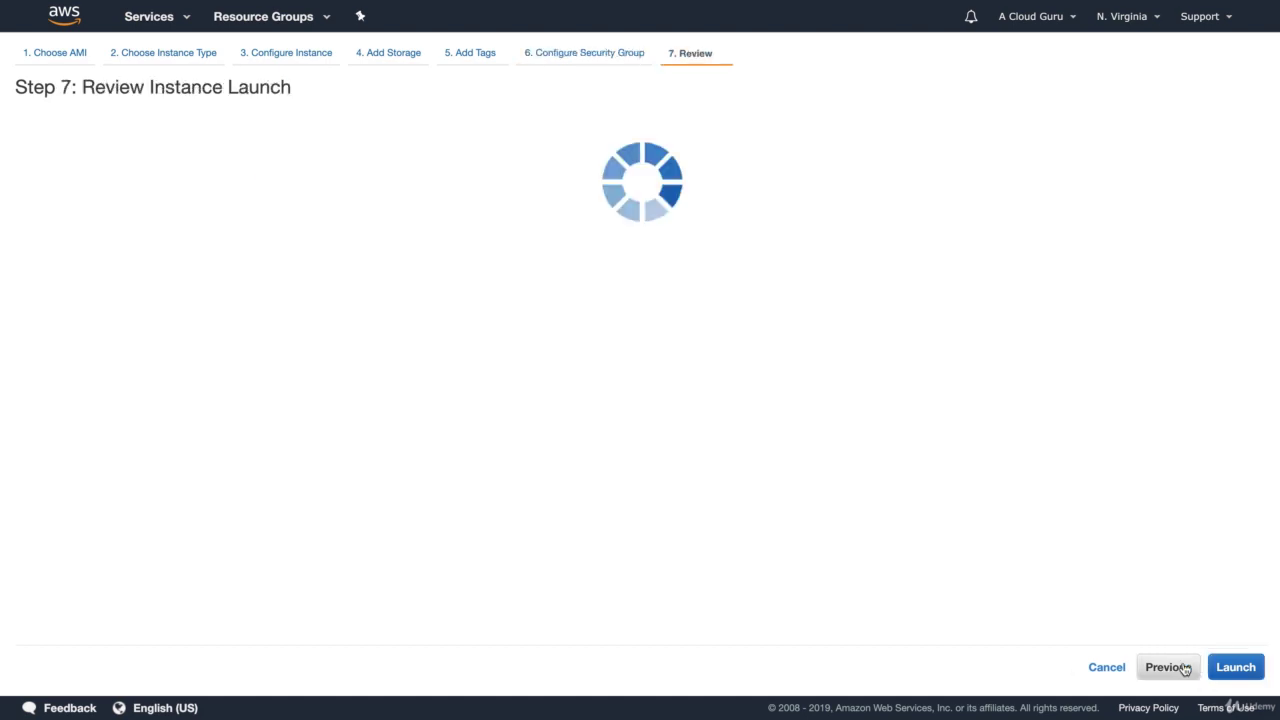
# Launch the instance with the existing MyUSE1KP key pair, acknowledging access to its private key file, and show the instances list.
pyautogui.click(1238, 670)
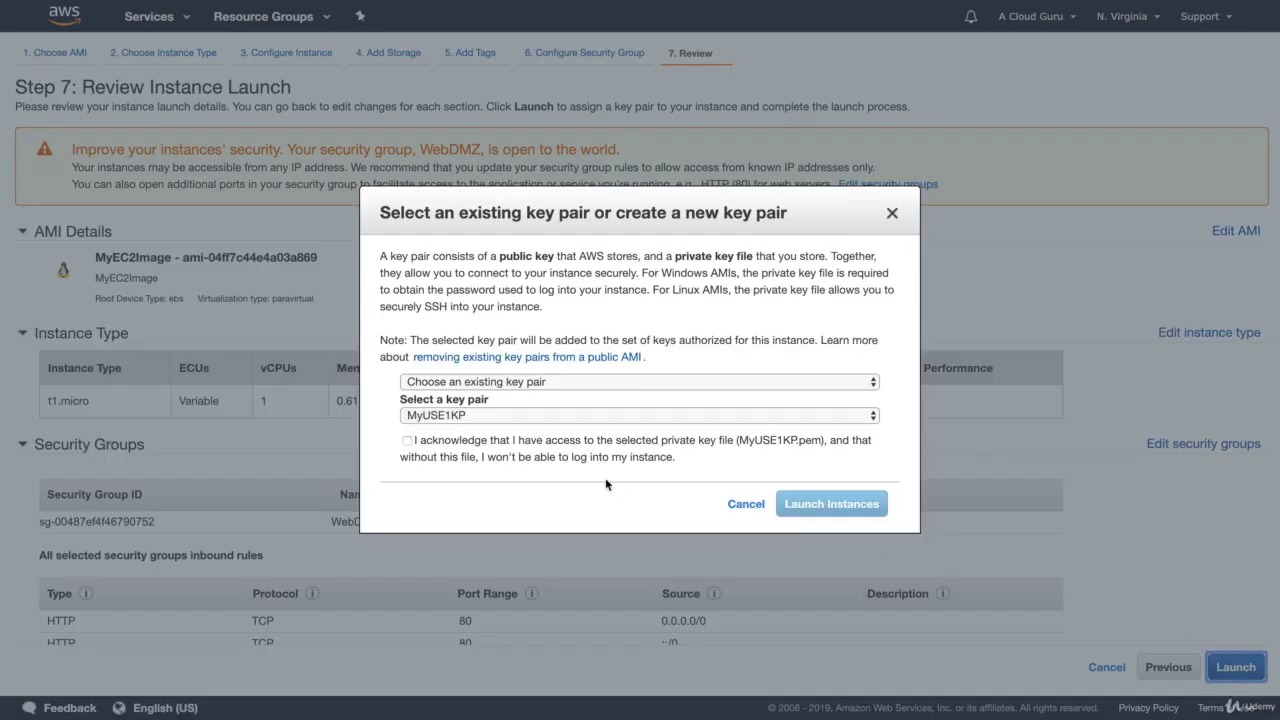
pyautogui.click(497, 447)
pyautogui.click(821, 502)
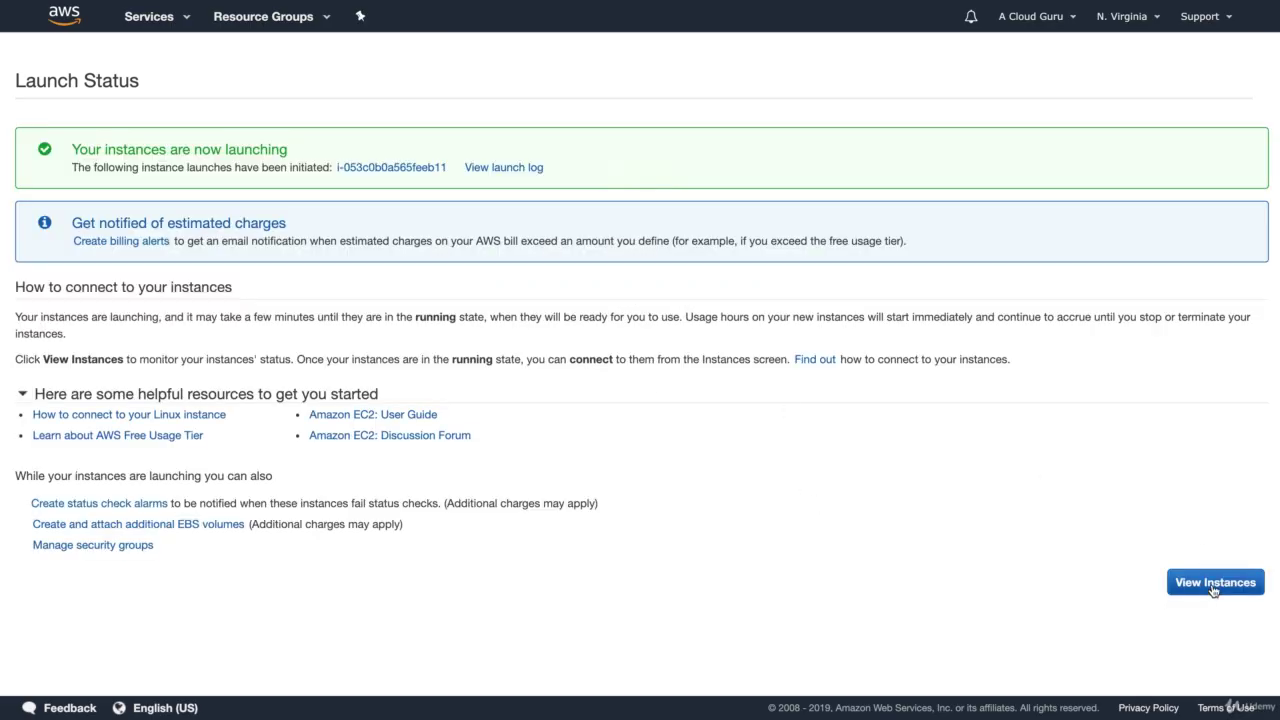
pyautogui.click(1213, 584)
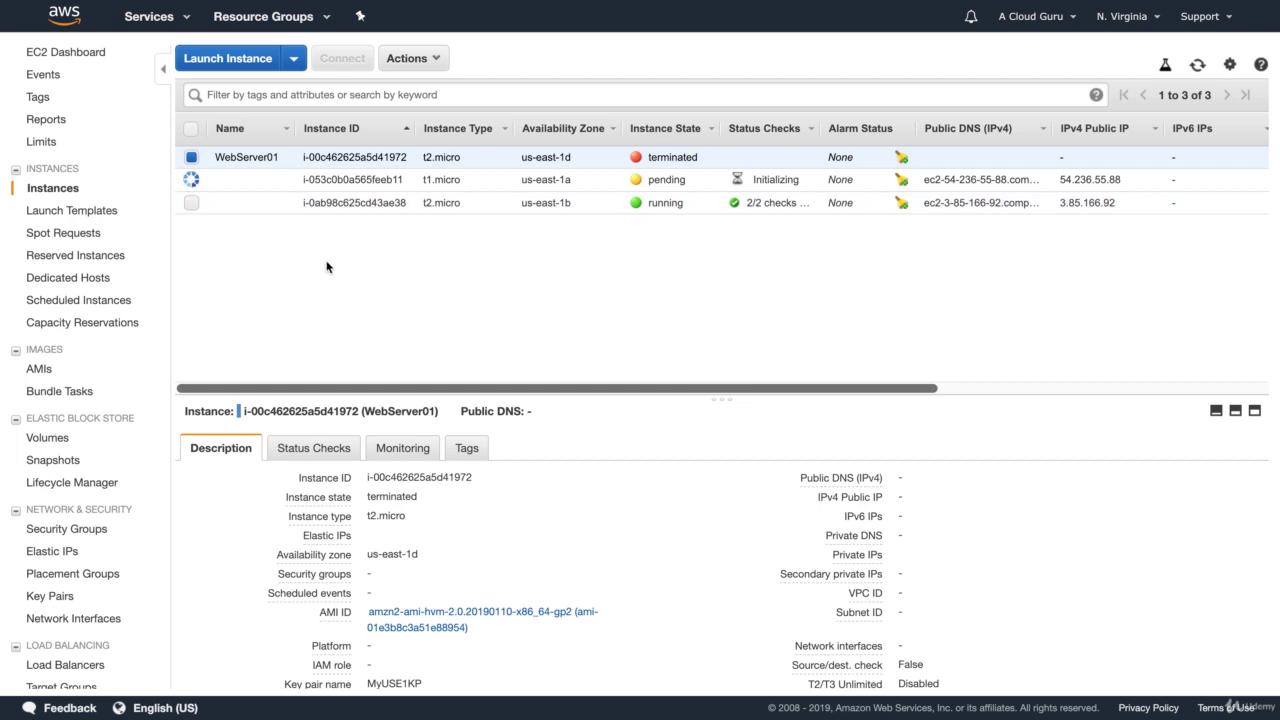
pyautogui.click(40, 370)
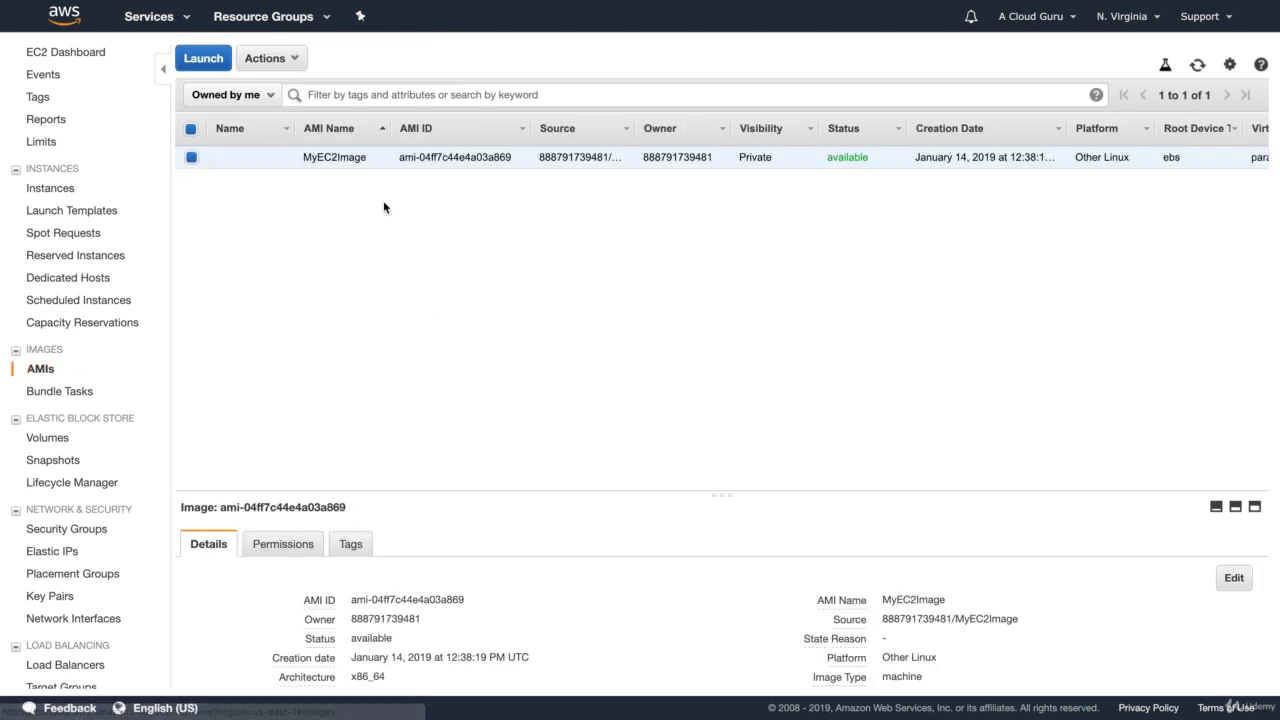
pyautogui.click(280, 60)
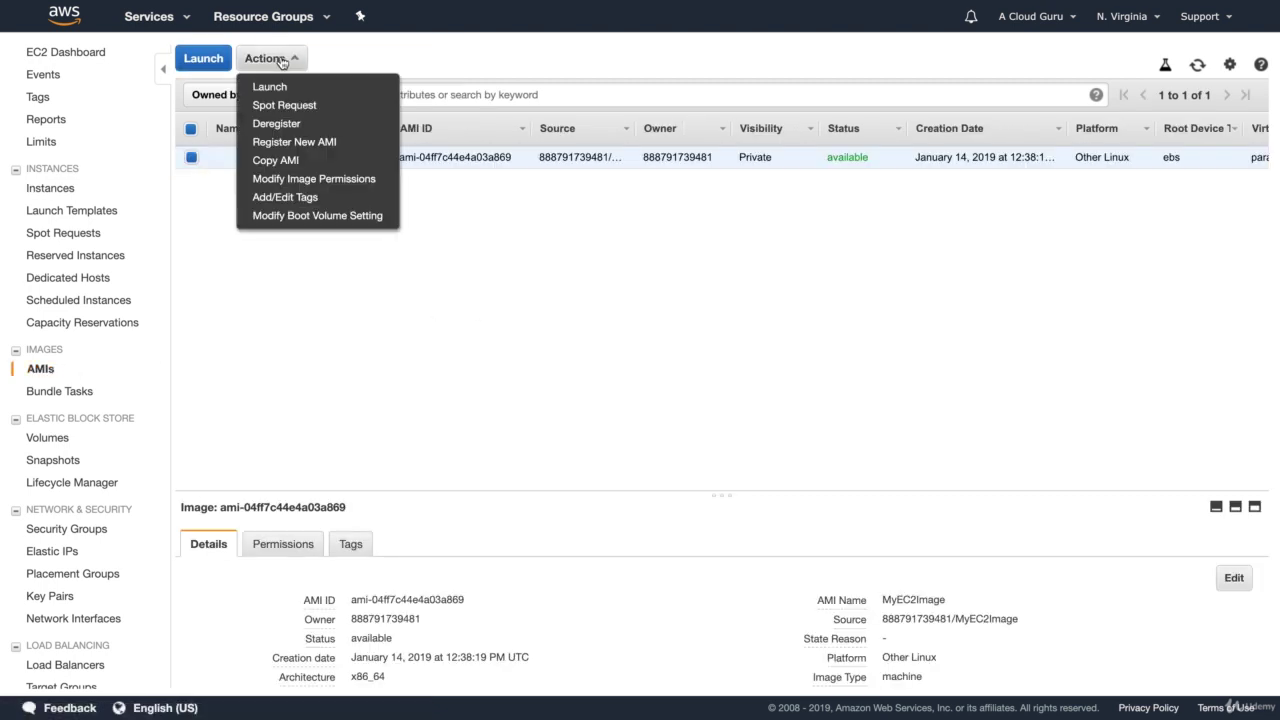
pyautogui.click(286, 160)
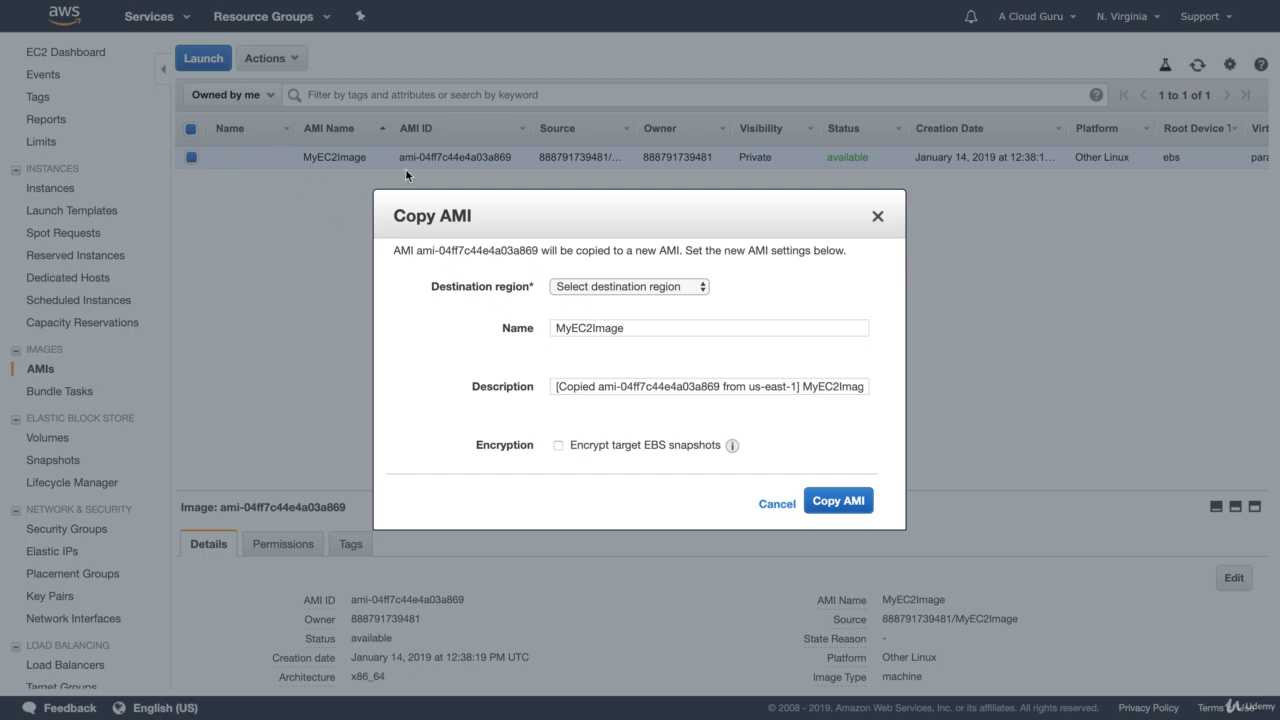
pyautogui.click(606, 290)
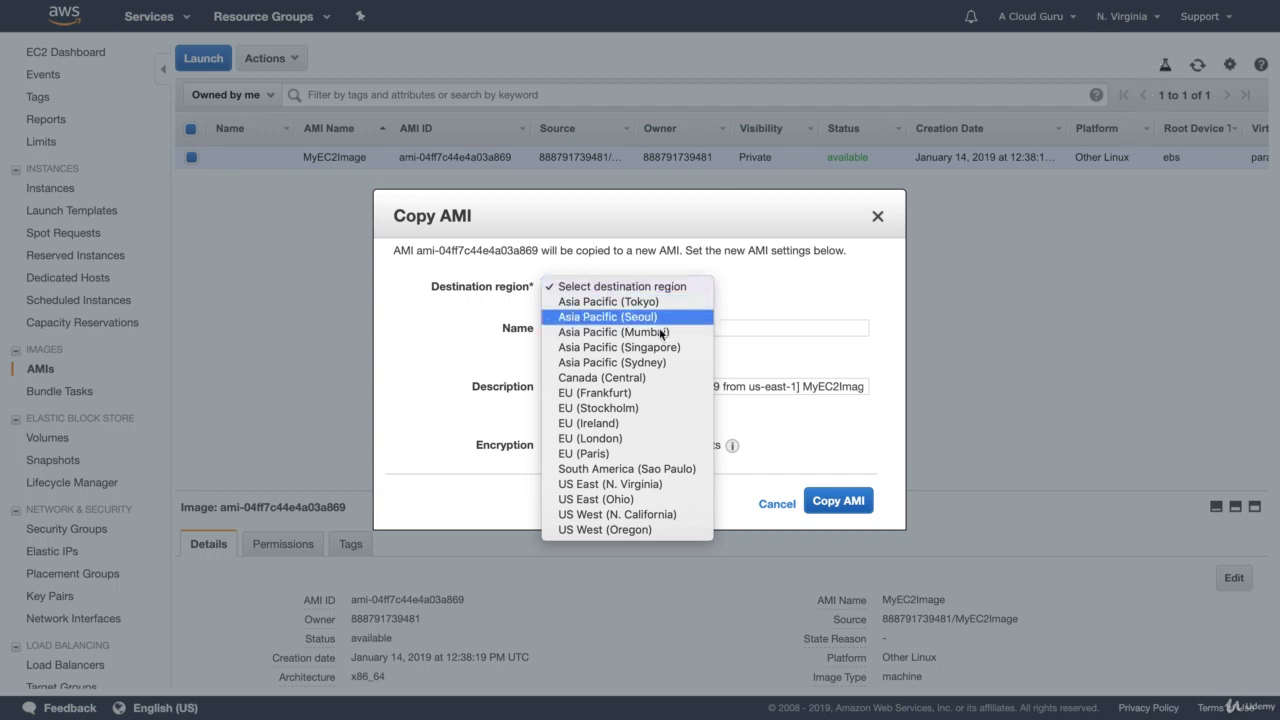
pyautogui.click(600, 441)
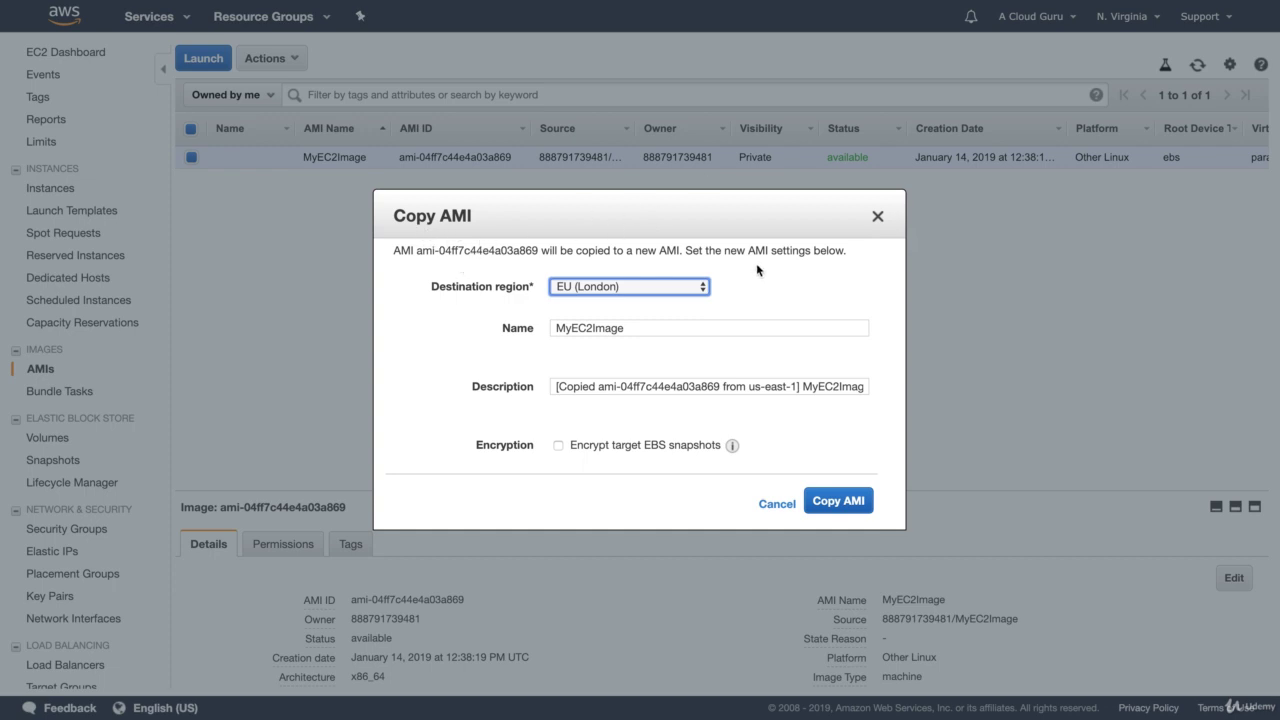
pyautogui.click(878, 218)
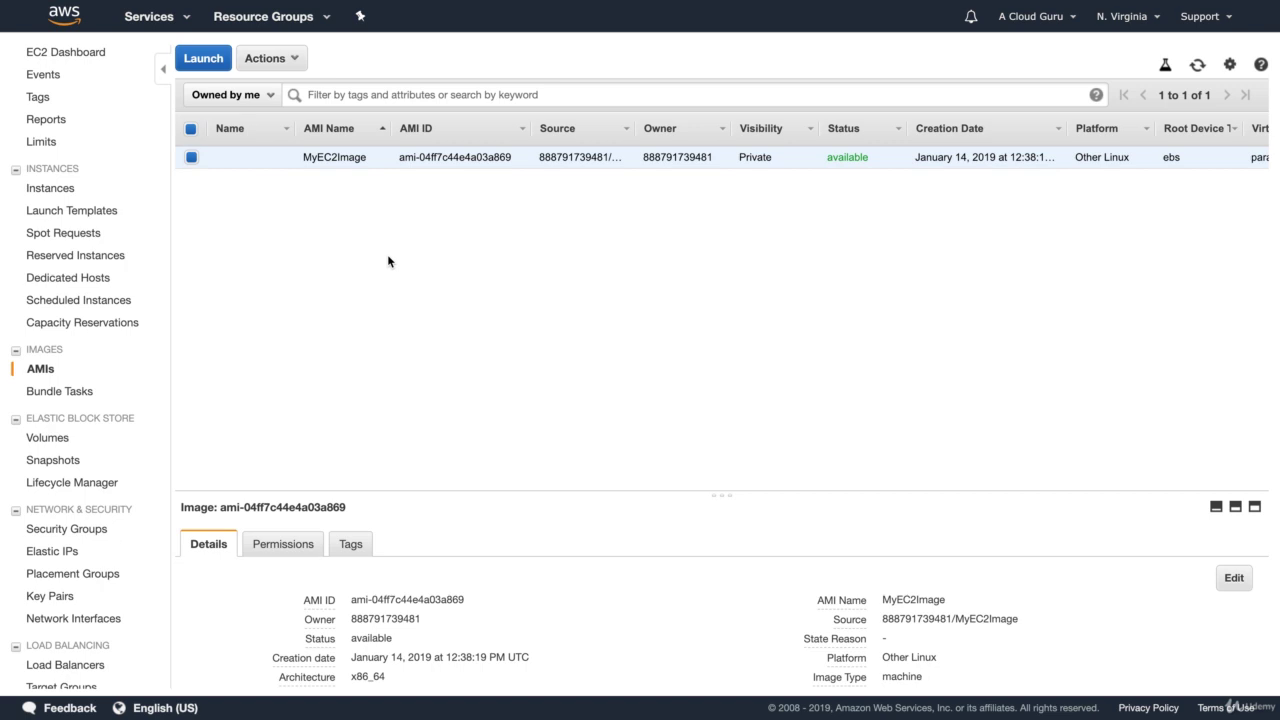
# Check the availability zones of the running instances and of their attached volumes.
pyautogui.click(66, 52)
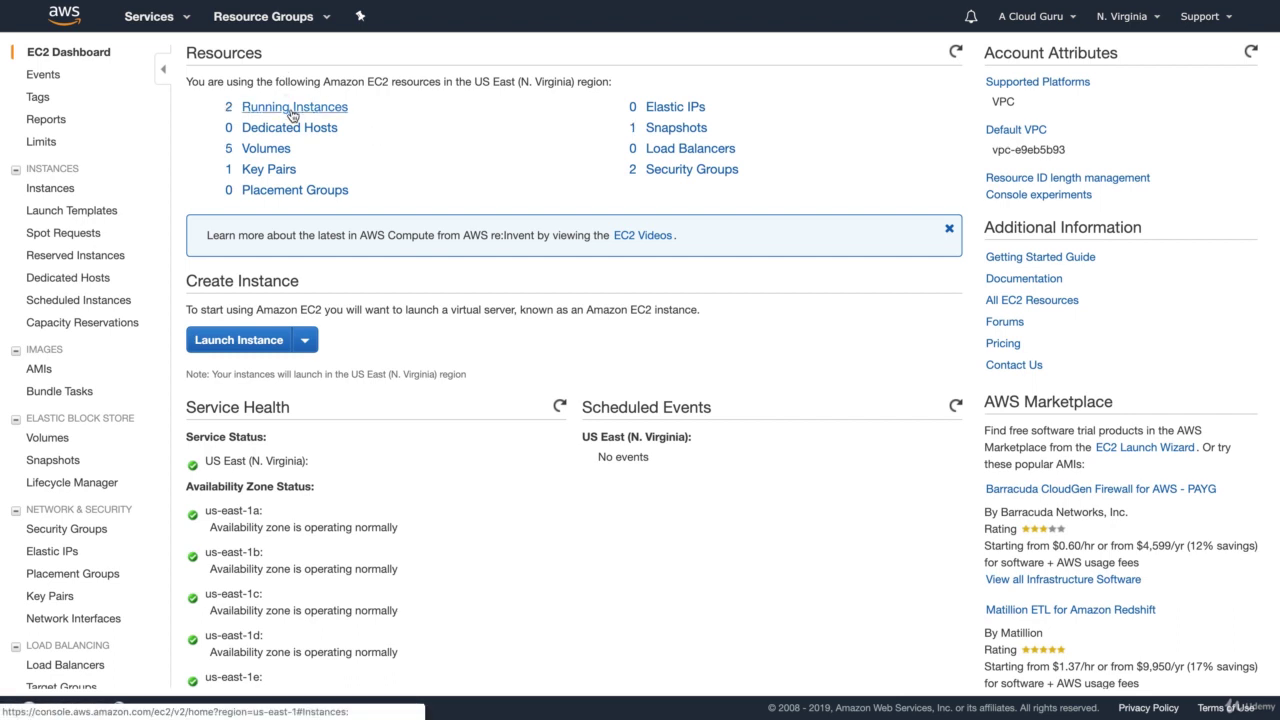
pyautogui.click(290, 107)
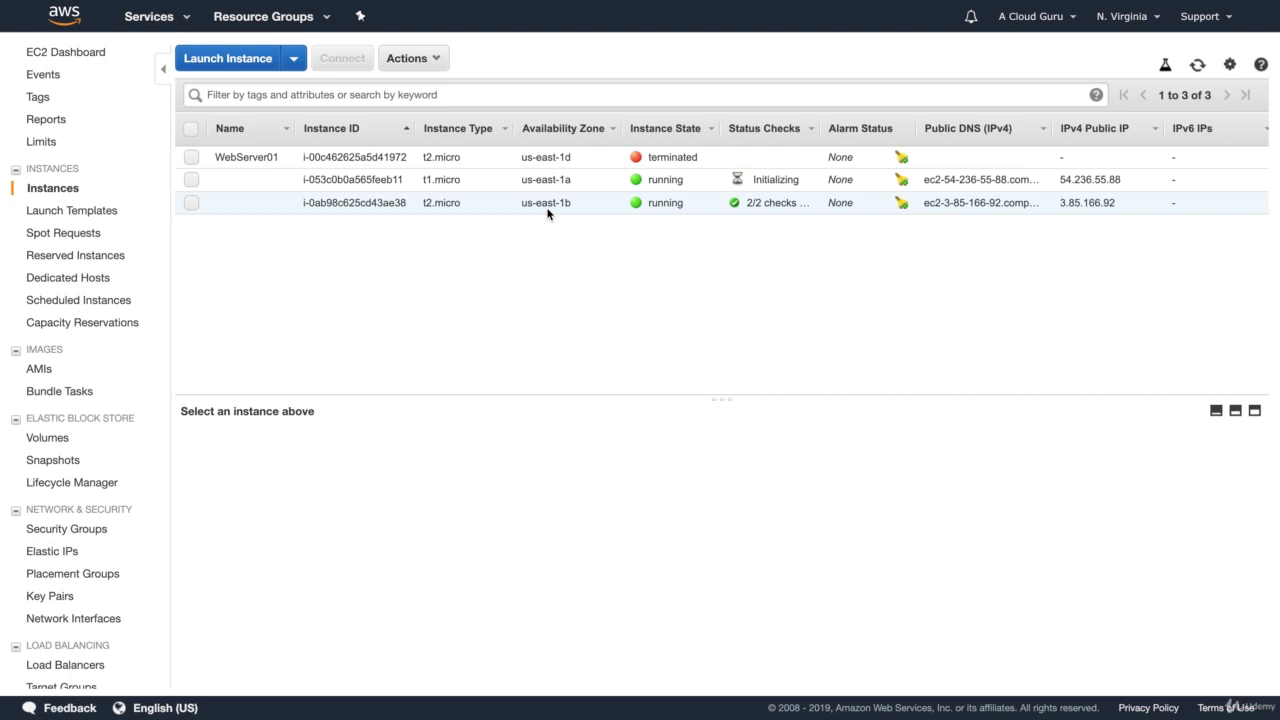
pyautogui.click(47, 441)
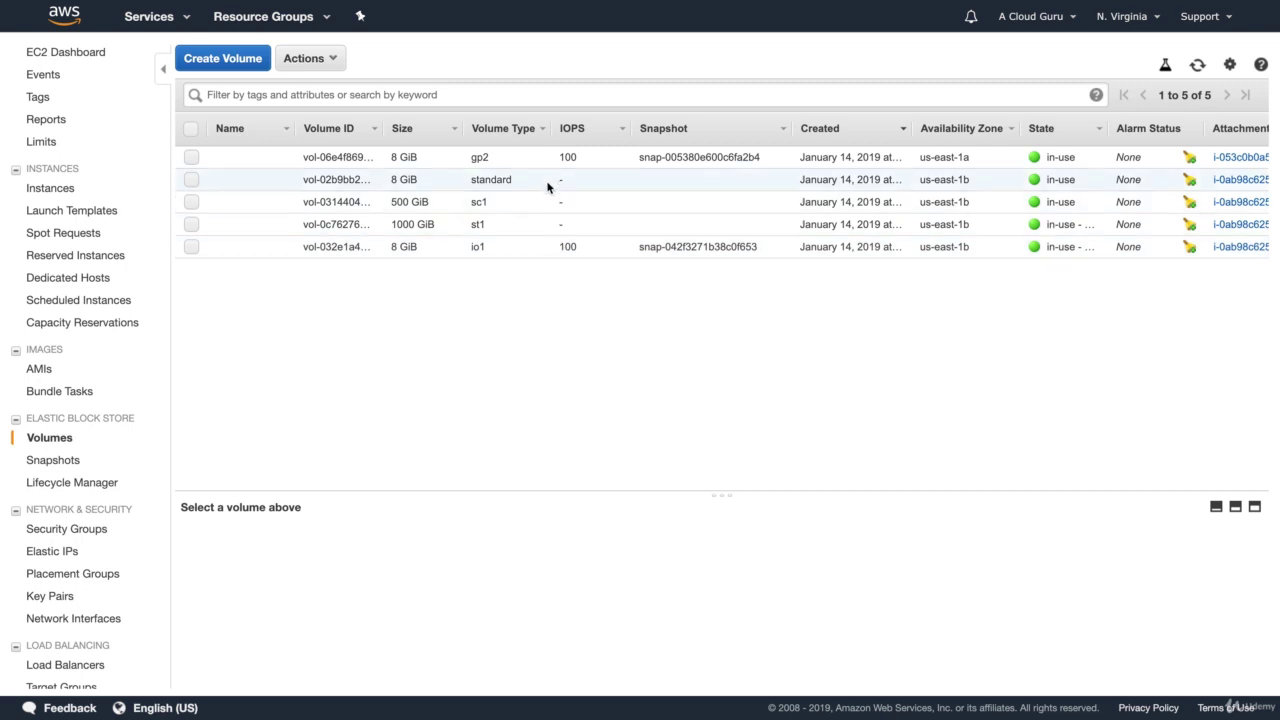
# Terminate both running instances, the t1.micro in us-east-1a and the t2.micro in us-east-1b.
pyautogui.click(84, 58)
pyautogui.click(312, 110)
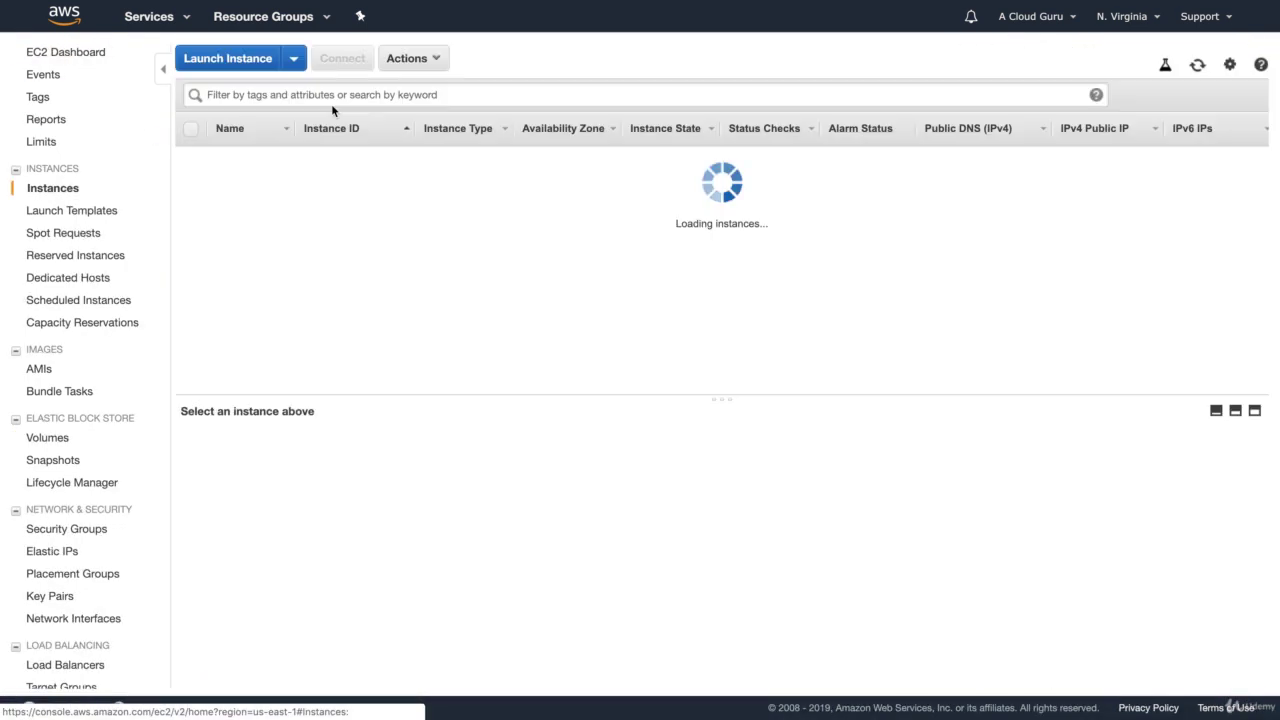
pyautogui.click(191, 179)
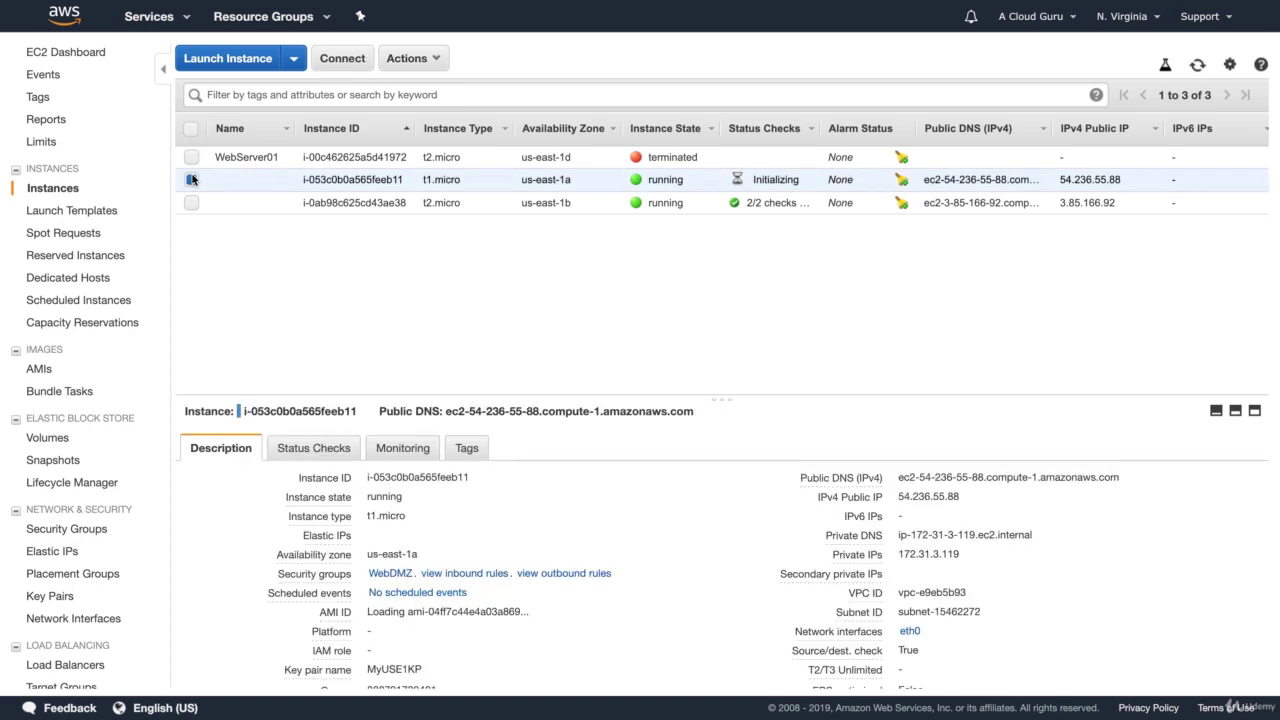
pyautogui.click(191, 203)
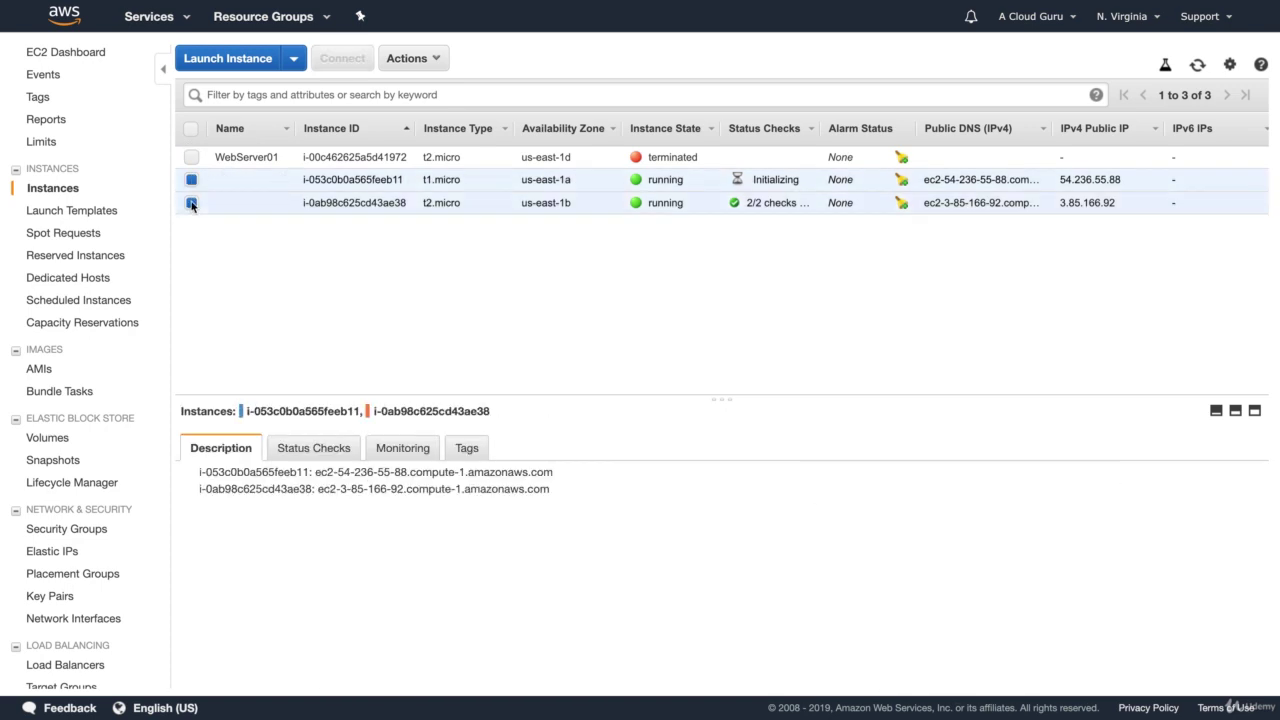
pyautogui.click(432, 61)
pyautogui.moveTo(486, 166)
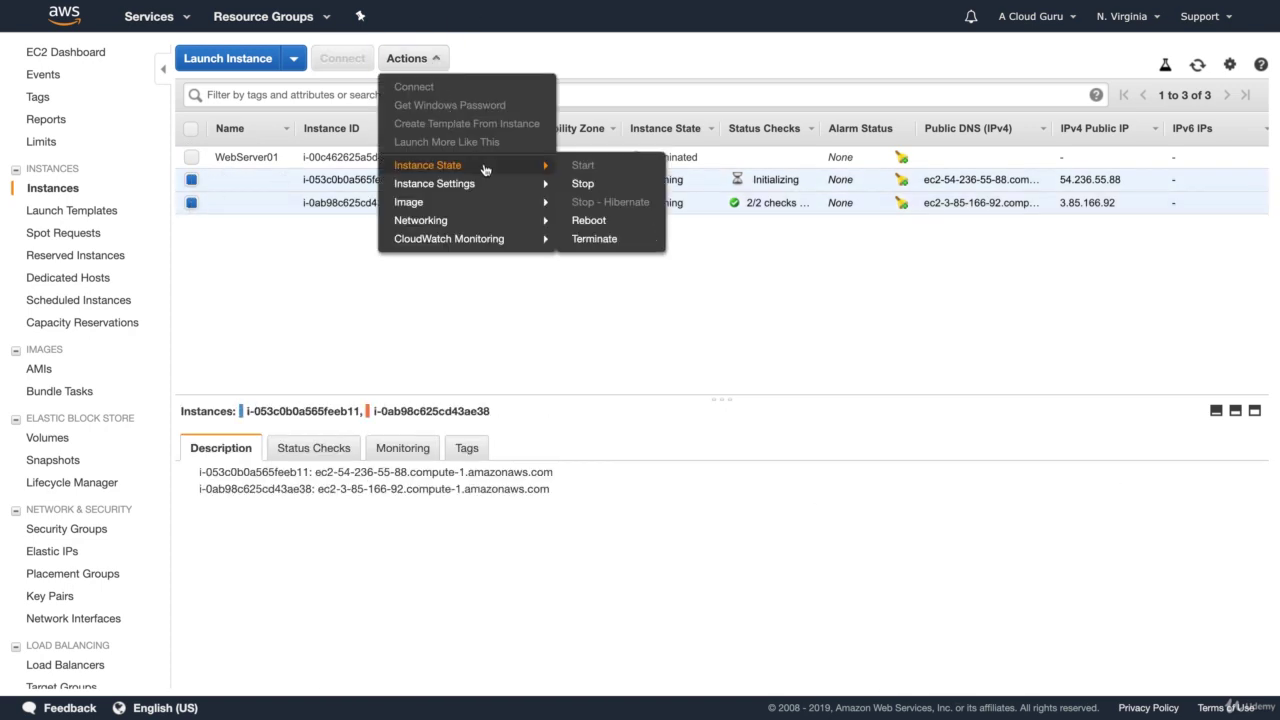
pyautogui.click(641, 238)
pyautogui.click(870, 507)
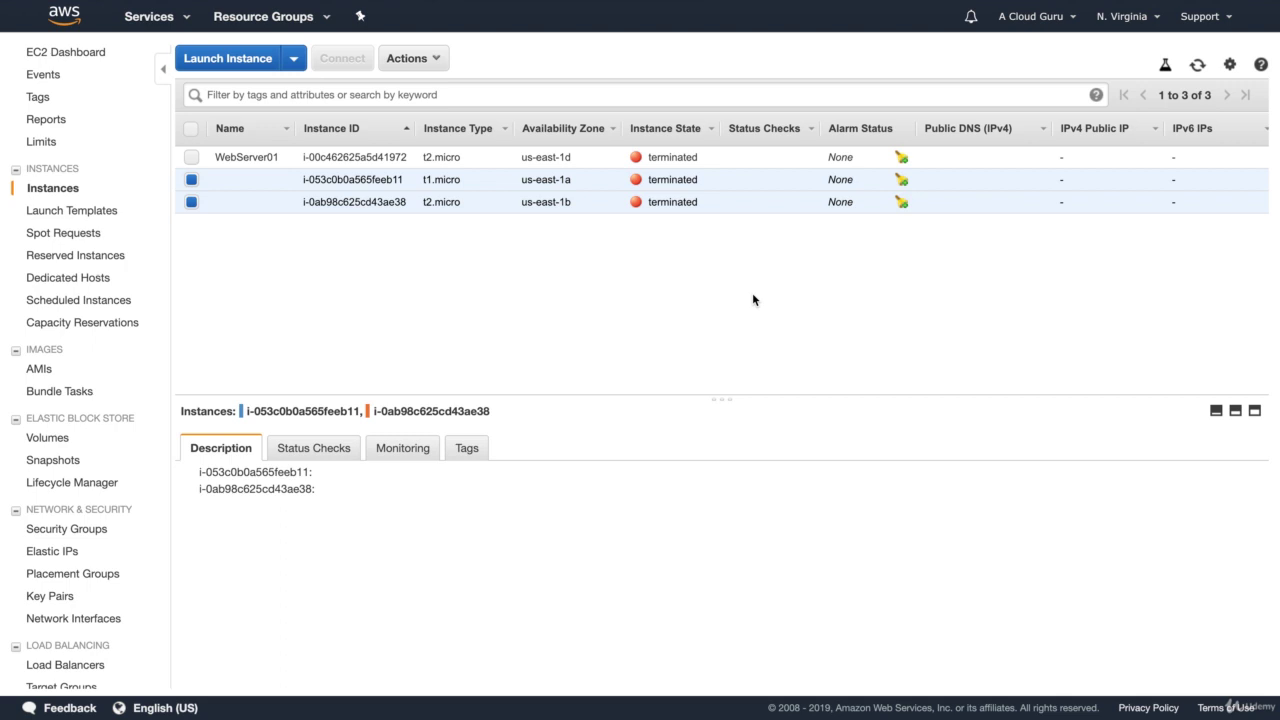
# Delete the three leftover standard, sc1 and st1 volumes.
pyautogui.click(58, 440)
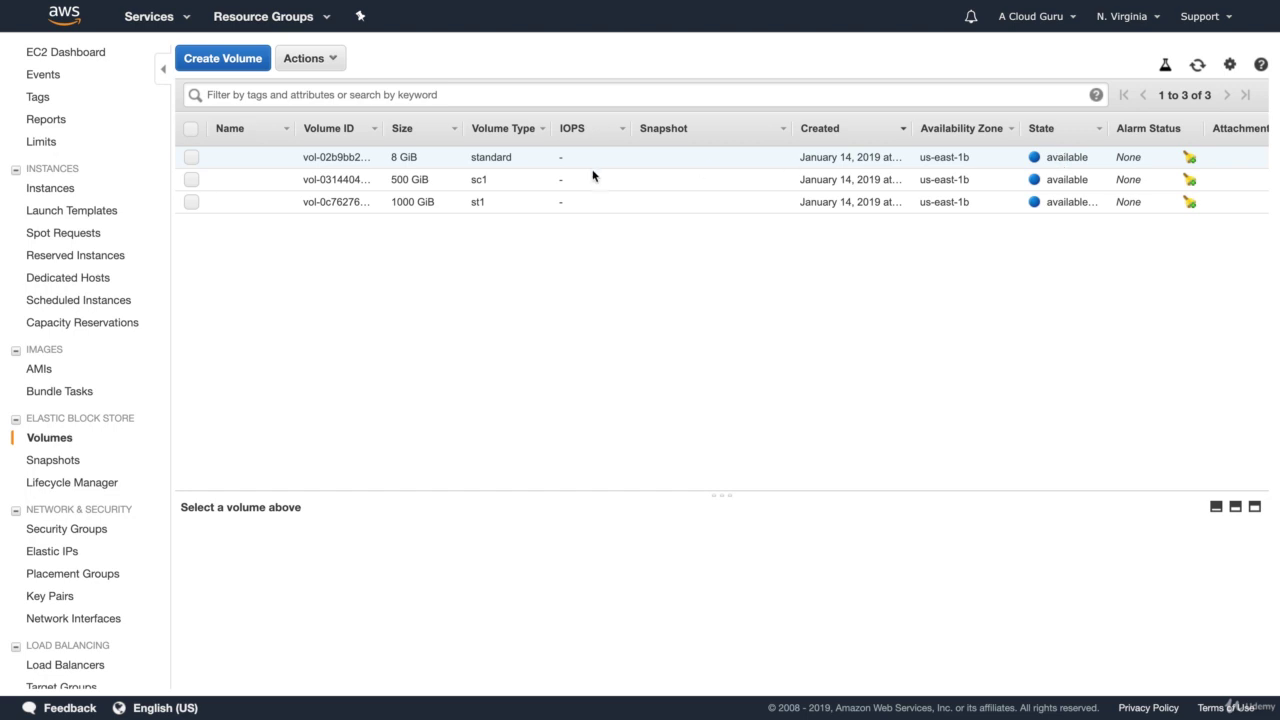
pyautogui.click(191, 158)
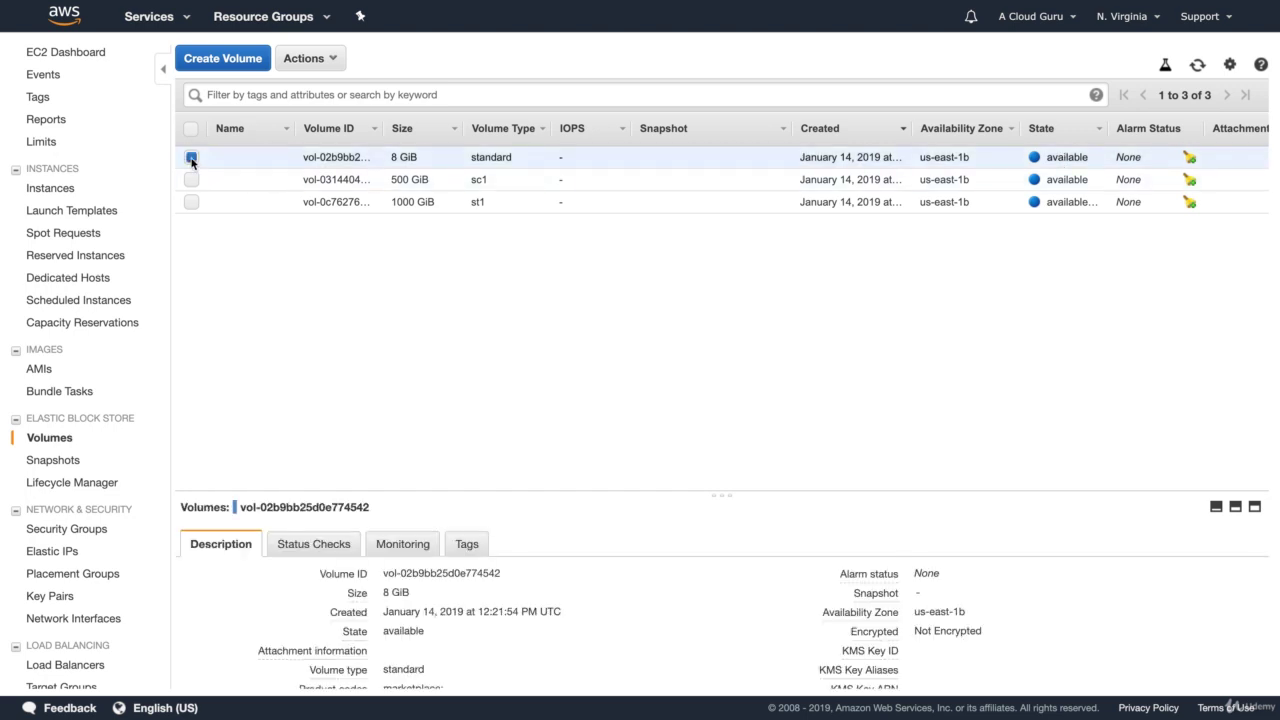
pyautogui.click(192, 180)
pyautogui.click(191, 202)
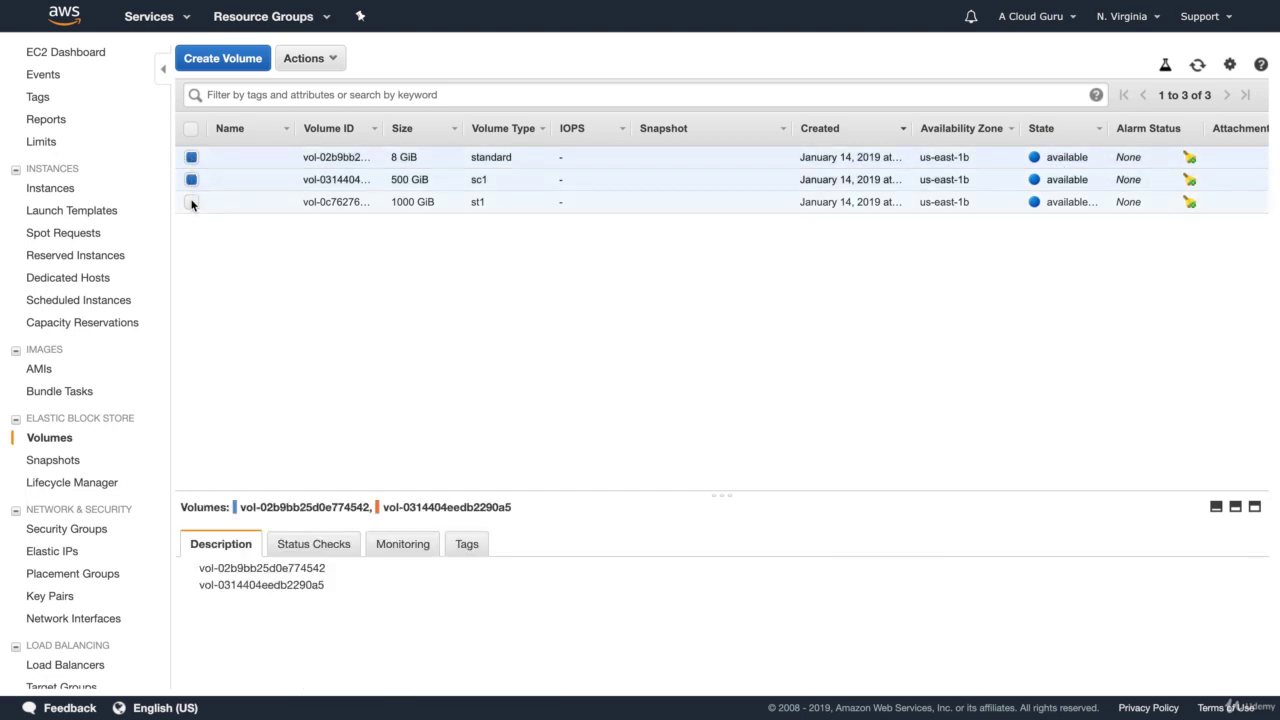
pyautogui.click(309, 58)
pyautogui.click(326, 124)
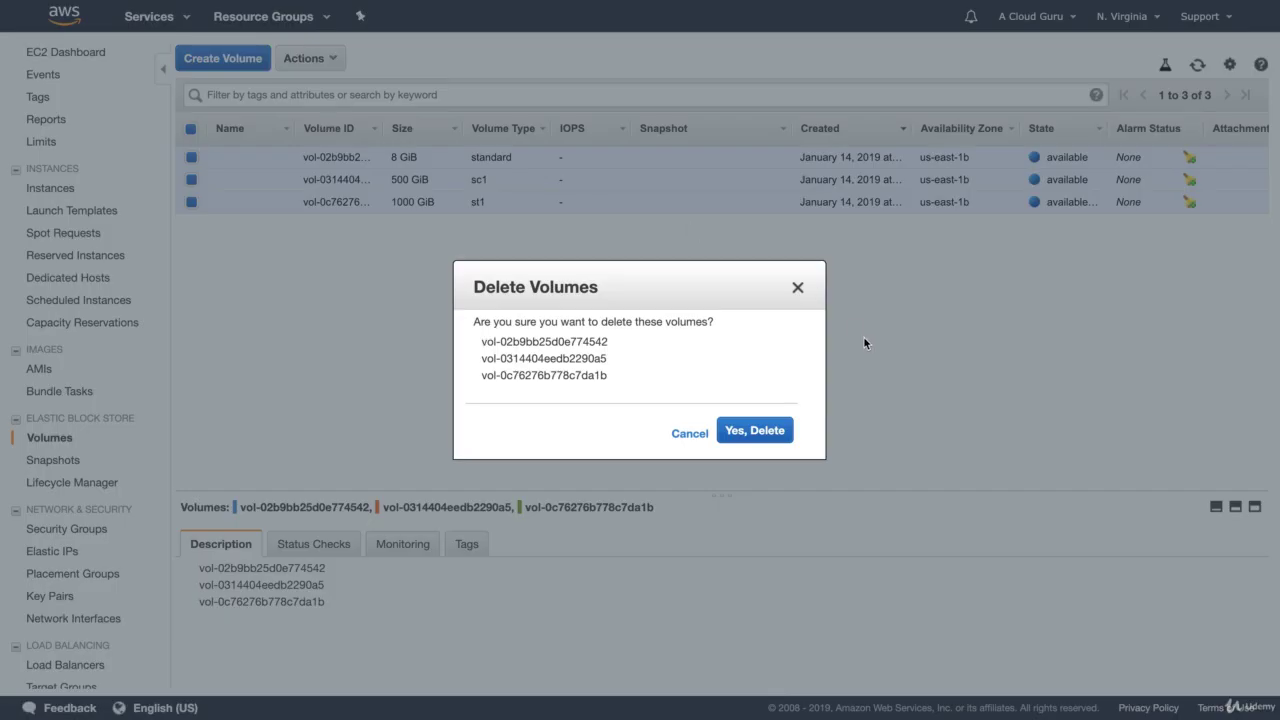
pyautogui.click(749, 429)
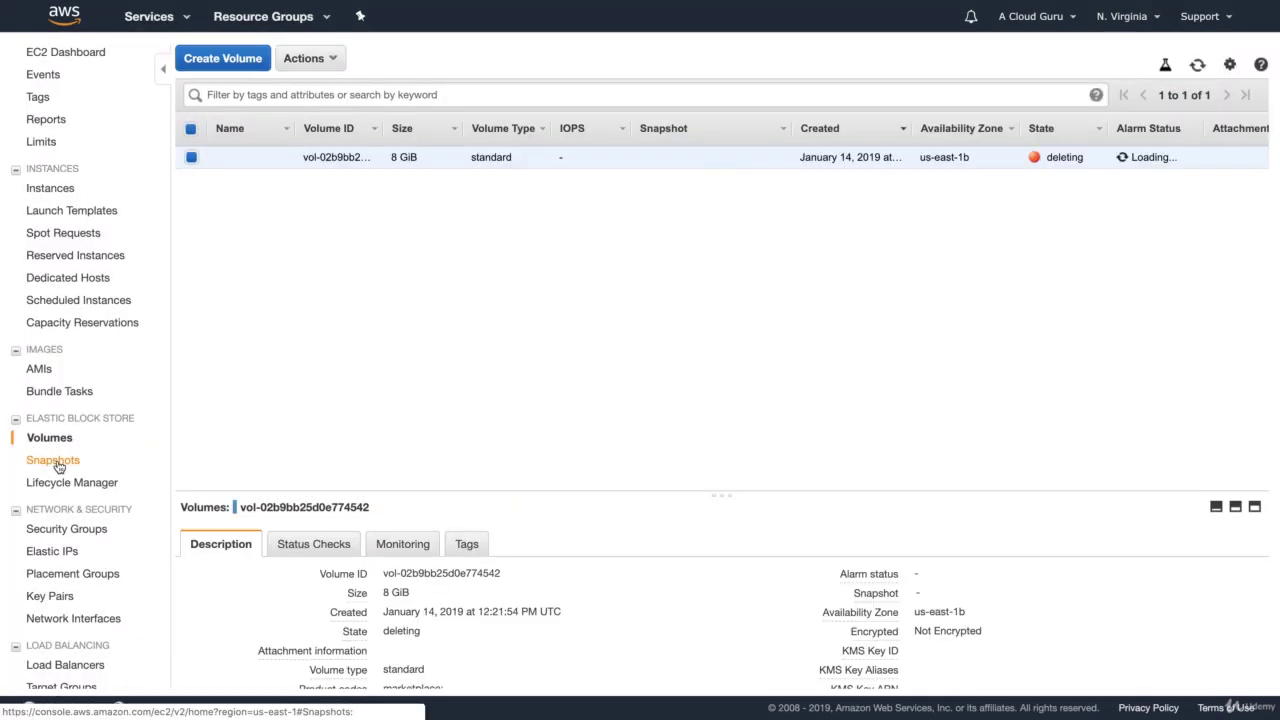
# Try to delete the MyEC2Snap2019 snapshot.
pyautogui.click(56, 463)
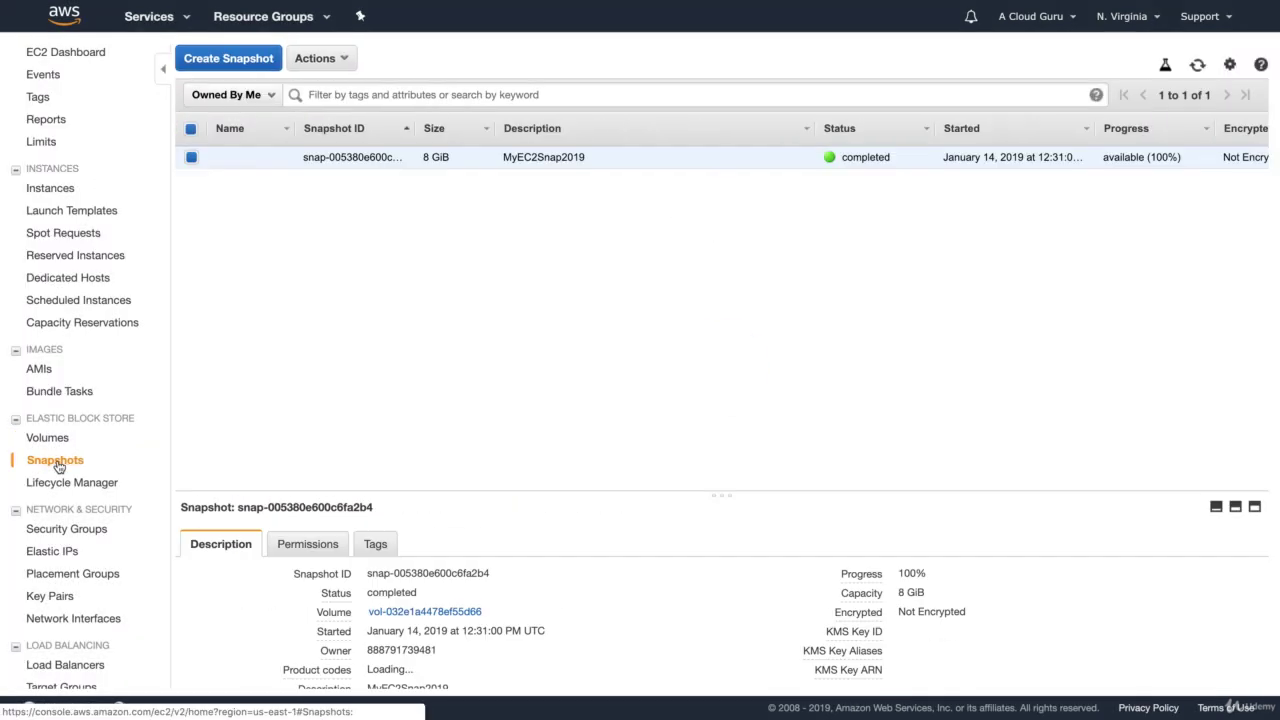
pyautogui.click(322, 58)
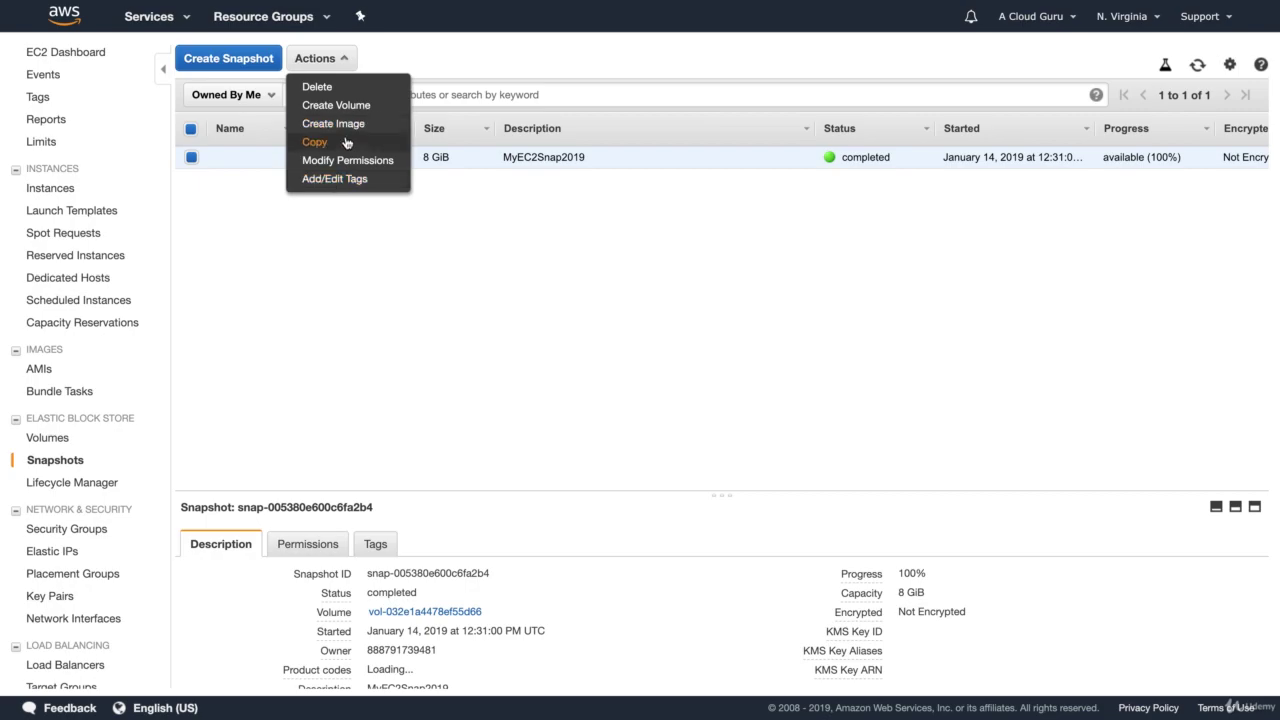
pyautogui.click(336, 87)
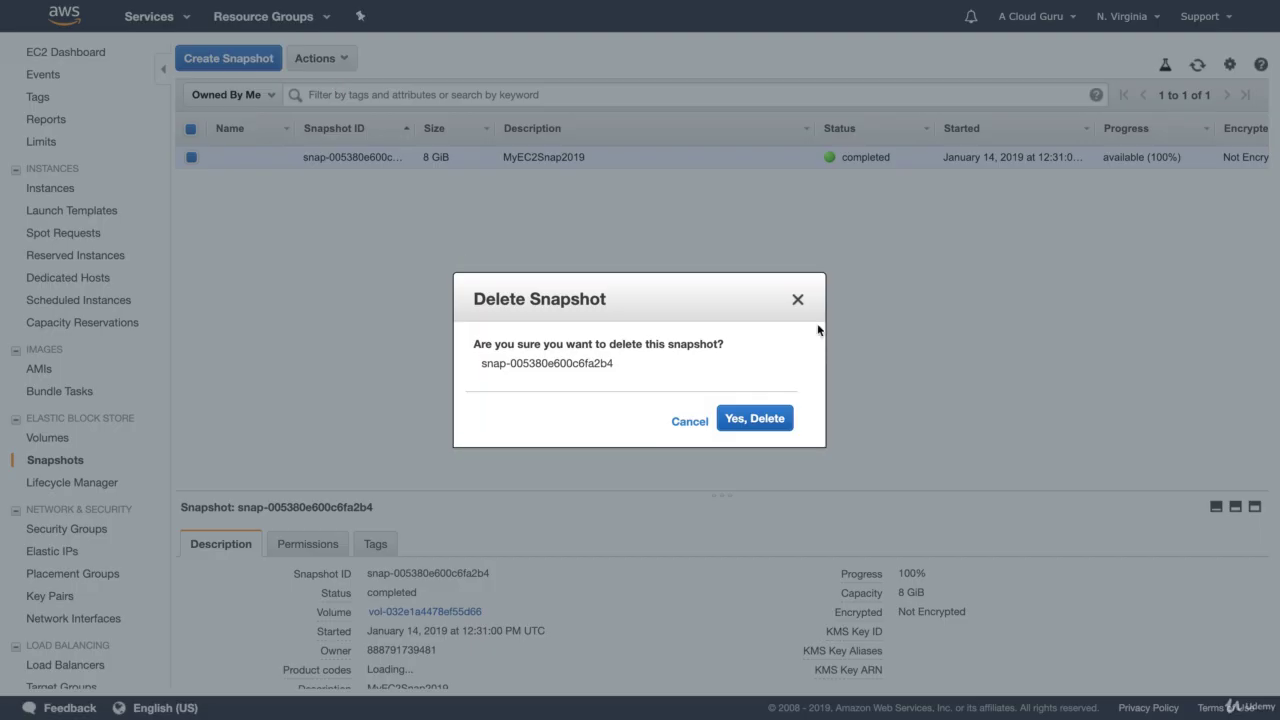
pyautogui.click(752, 418)
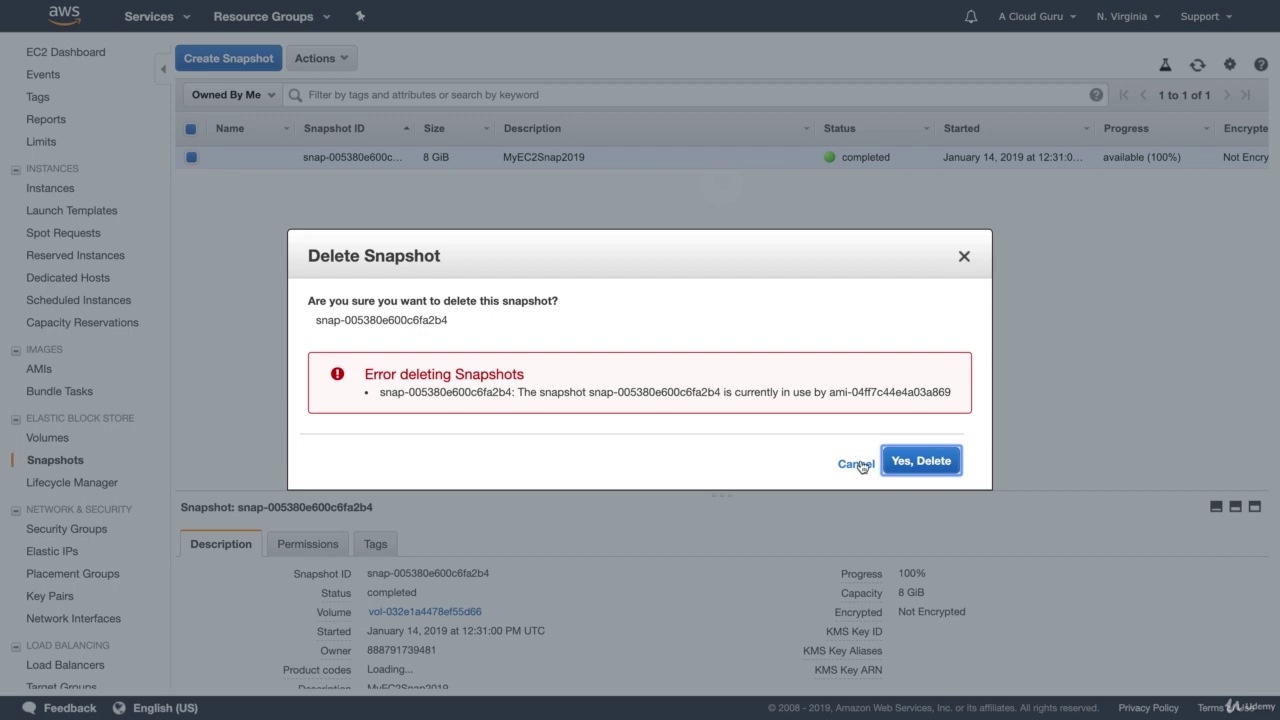
pyautogui.click(857, 465)
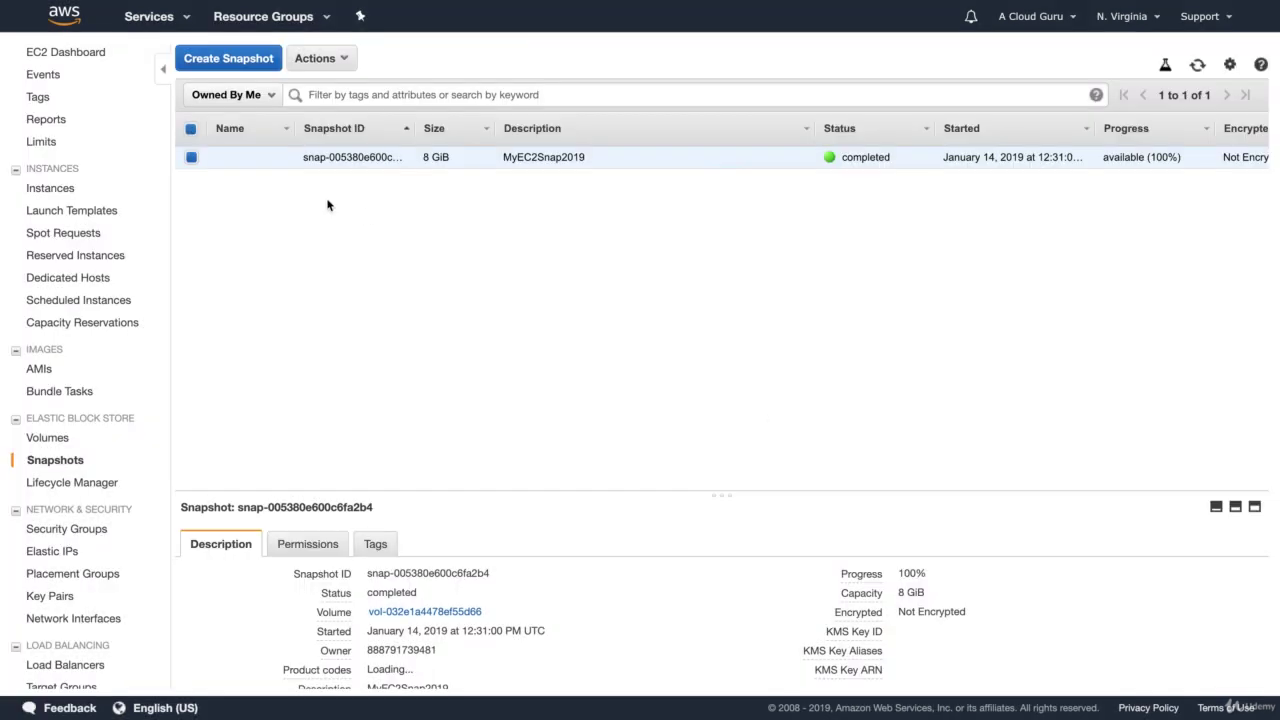
# Deregister the MyEC2Image AMI.
pyautogui.click(45, 368)
pyautogui.click(288, 57)
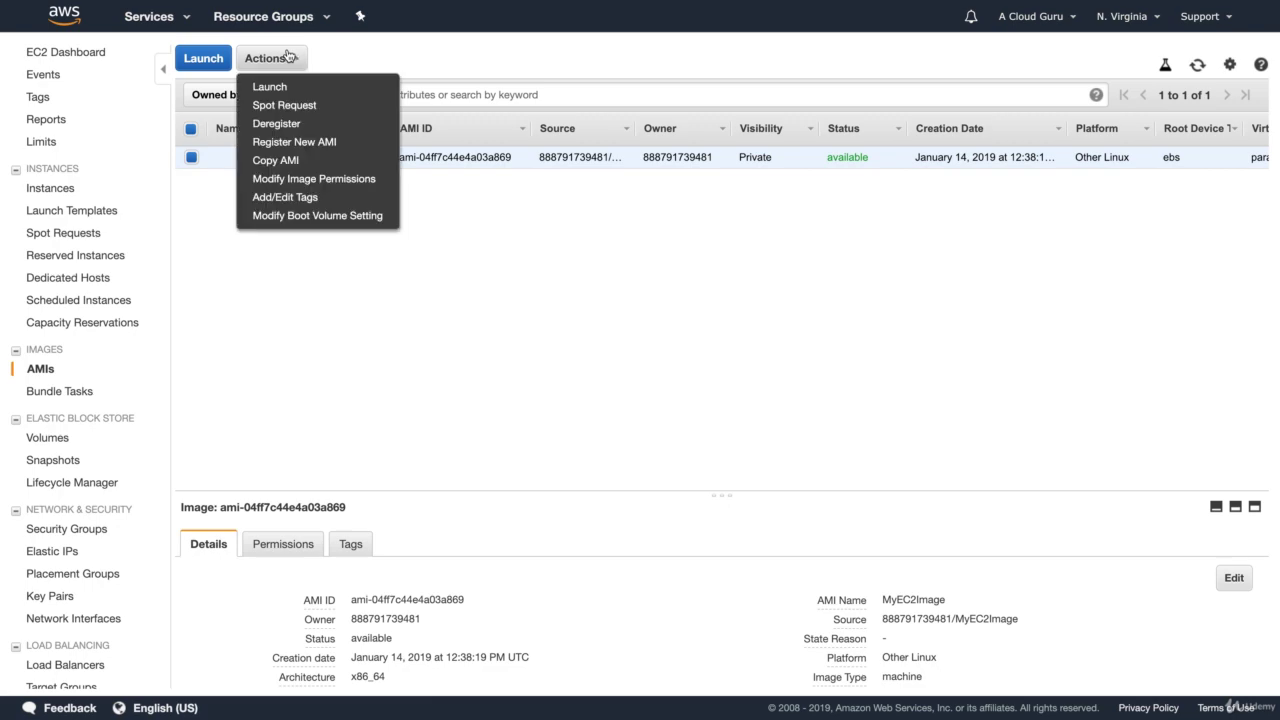
pyautogui.click(285, 125)
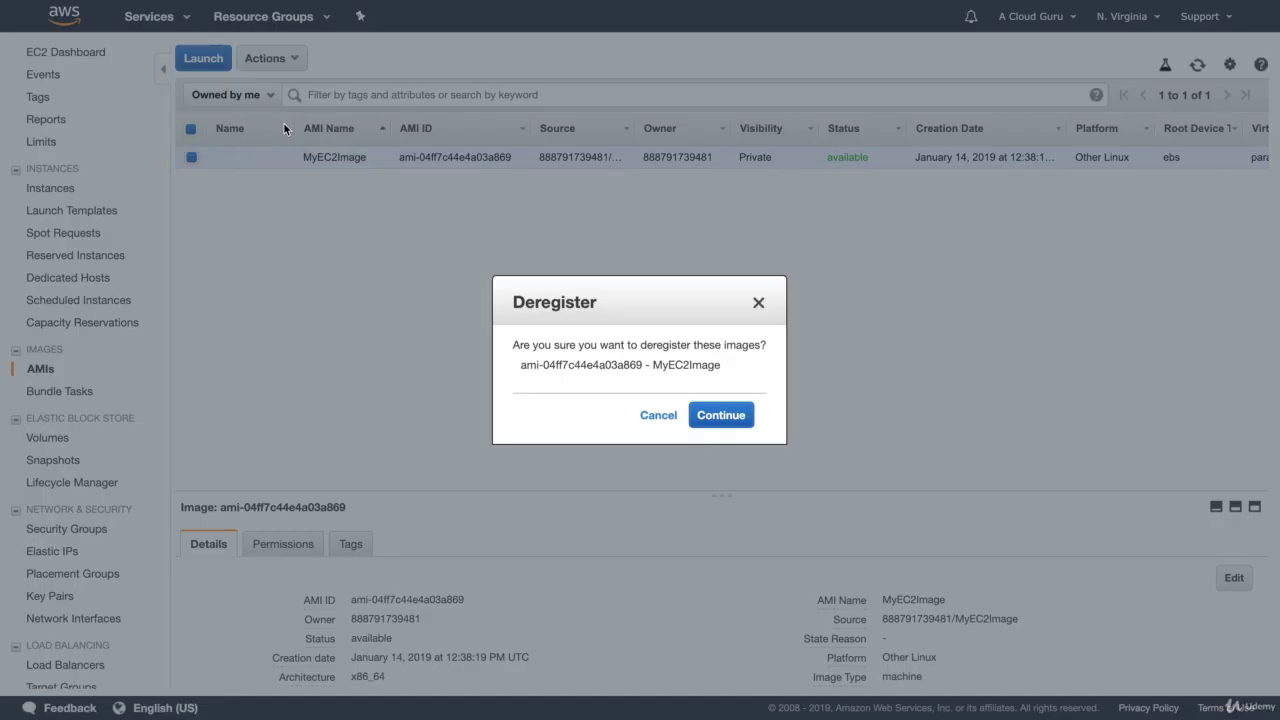
pyautogui.click(720, 414)
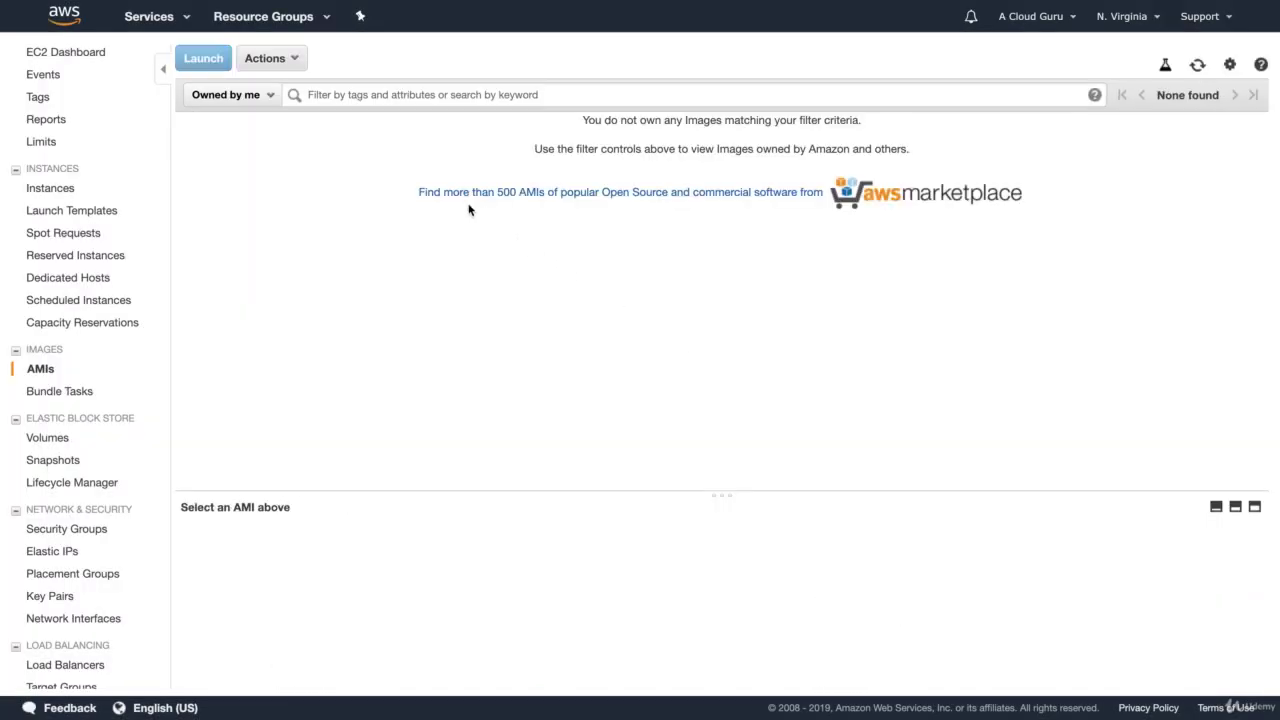